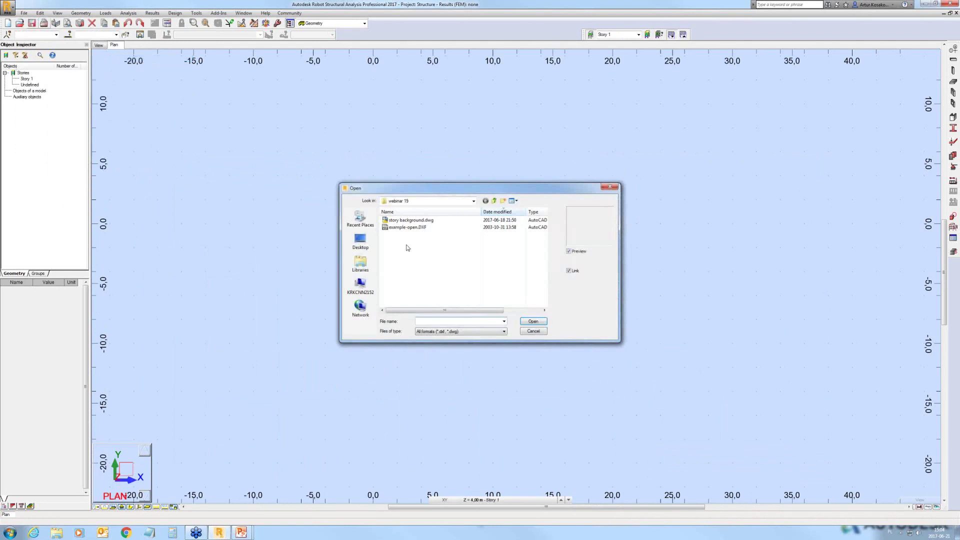
# Open the drawing file story background.dwg as a linked background
pyautogui.click(411, 220)
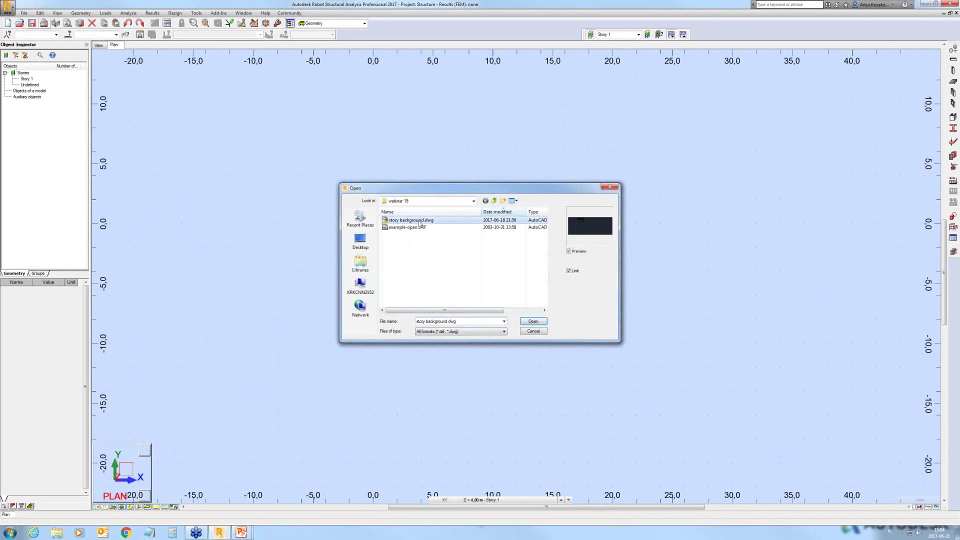
pyautogui.click(533, 321)
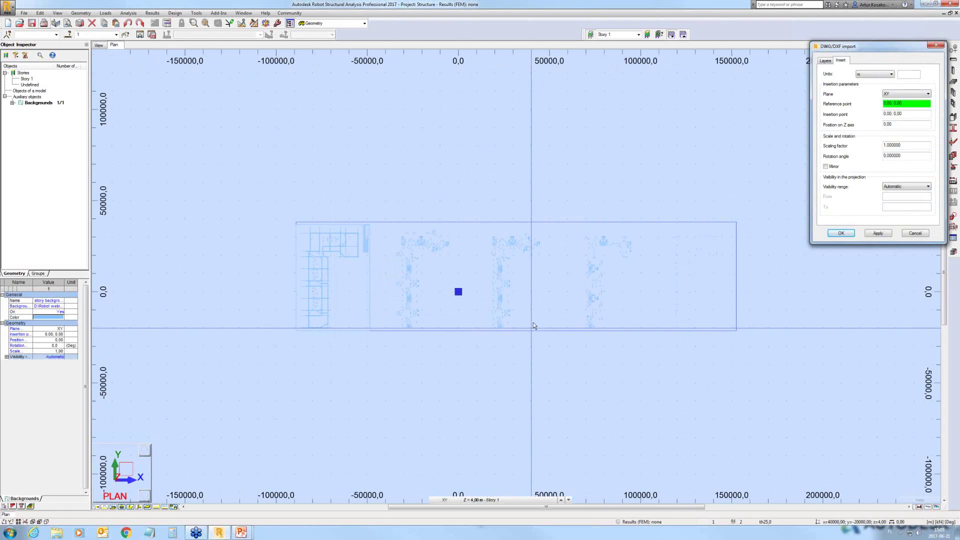
pyautogui.moveTo(856, 50); pyautogui.dragTo(827, 68)
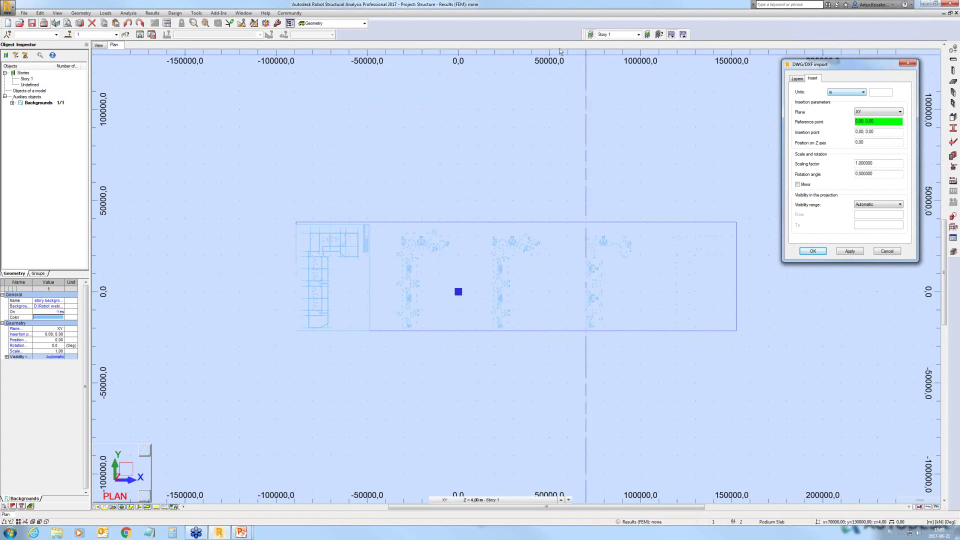
# Set the background's units to mm, its position on the Z axis to 4 and its rotation angle to 270, and apply
pyautogui.click(863, 93)
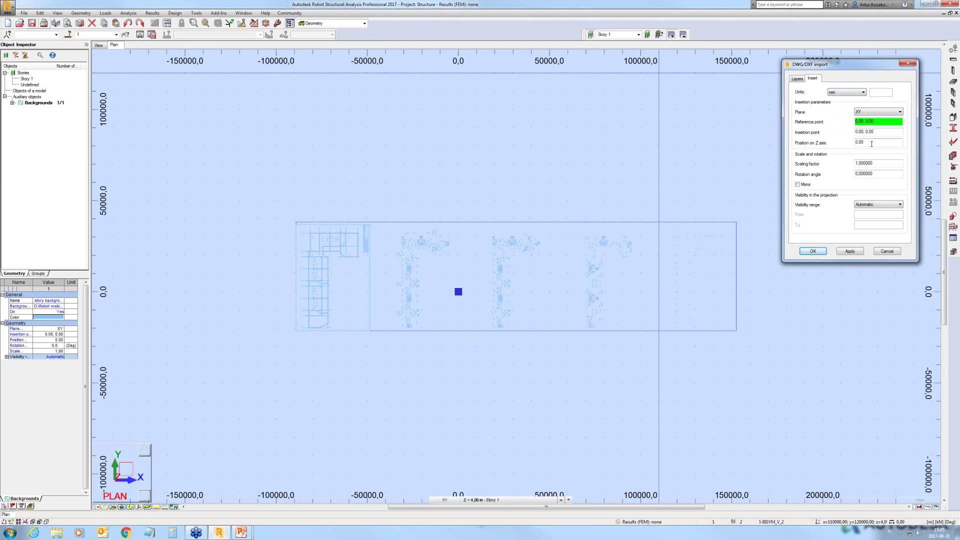
pyautogui.click(841, 143)
pyautogui.write('4')
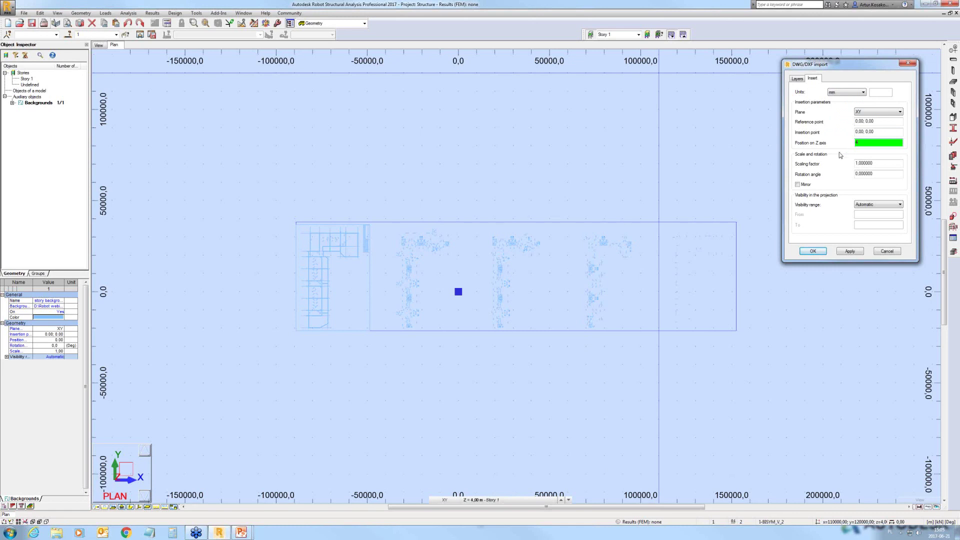
pyautogui.click(877, 174)
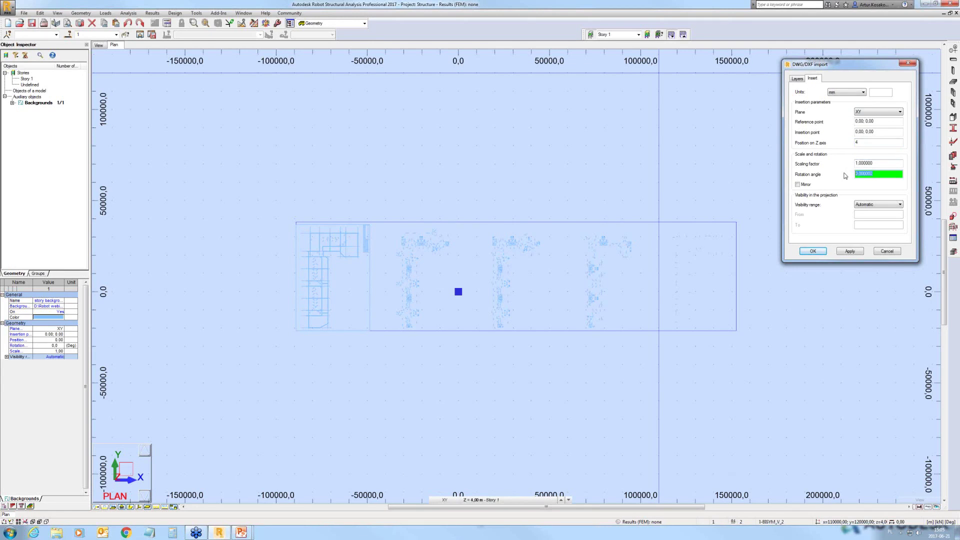
pyautogui.press('BackSpace')
pyautogui.click(849, 251)
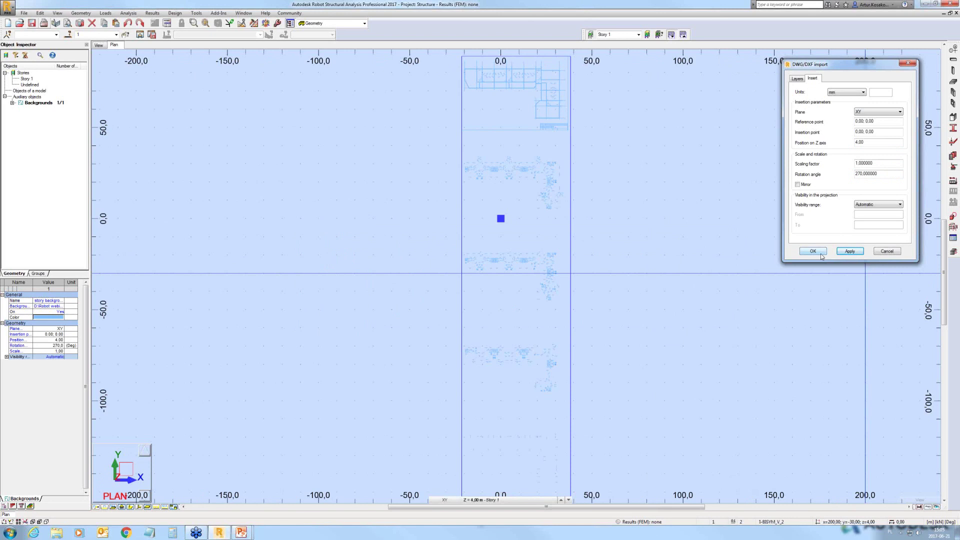
# Exclude layers 0 and 06_osie from the background import and accept the import settings
pyautogui.click(797, 79)
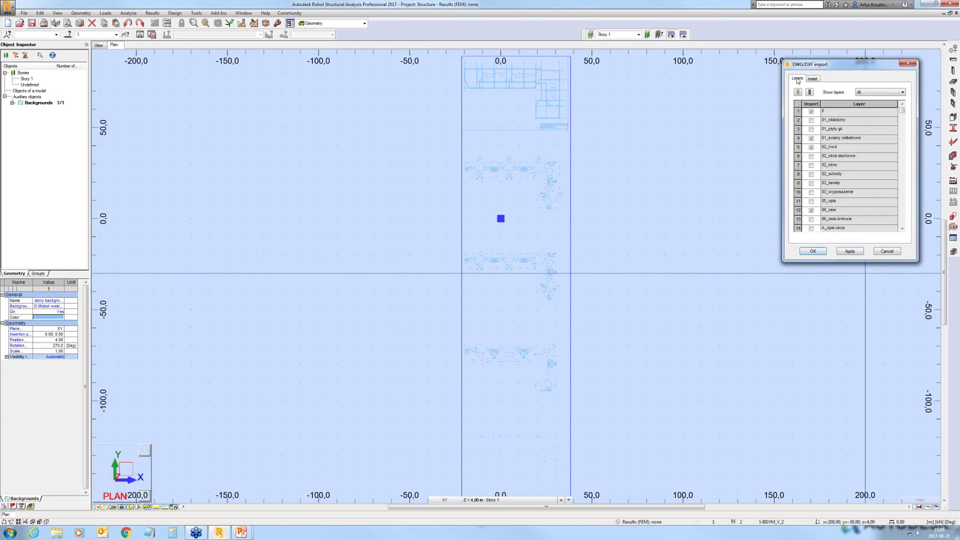
pyautogui.click(811, 112)
pyautogui.click(811, 210)
pyautogui.click(850, 251)
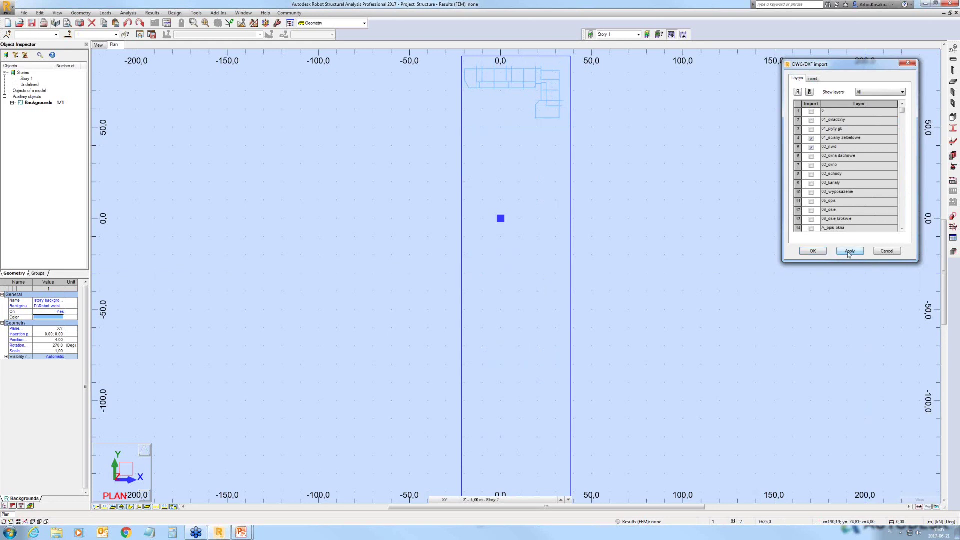
pyautogui.click(813, 251)
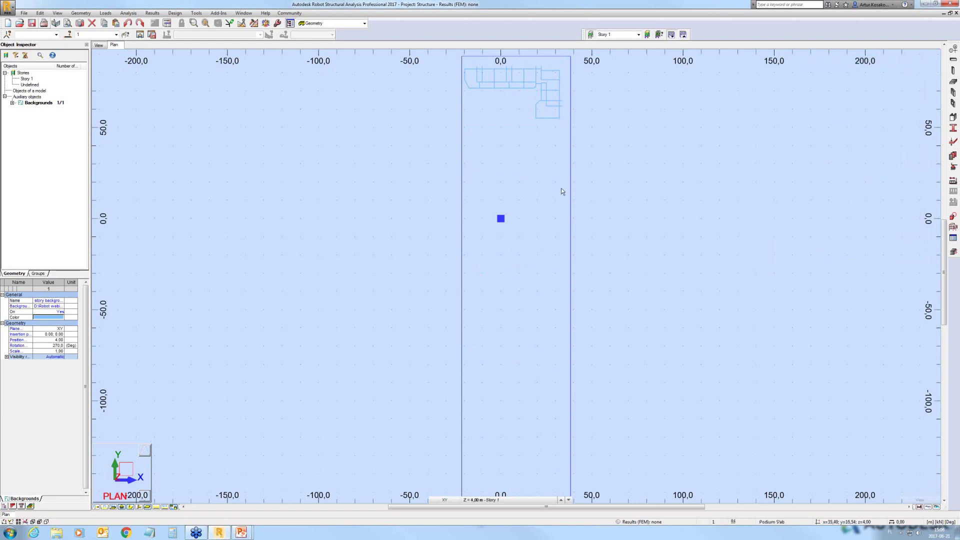
# Turn off the grid in the view display settings so only the background plan remains
pyautogui.scroll(3, 557, 194)
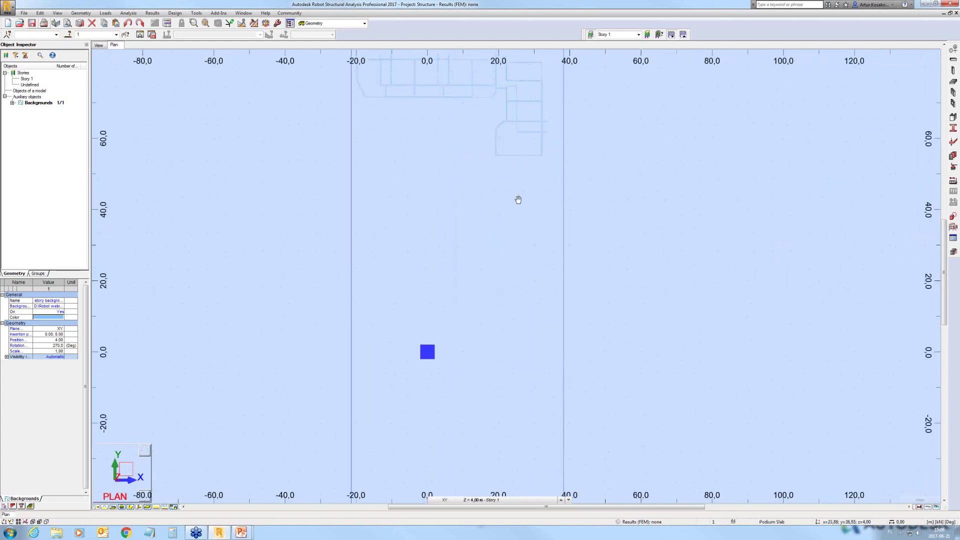
pyautogui.moveTo(519, 201); pyautogui.dragTo(409, 394, button='middle')
pyautogui.scroll(5, 409, 253)
pyautogui.moveTo(409, 252); pyautogui.dragTo(521, 202, button='middle')
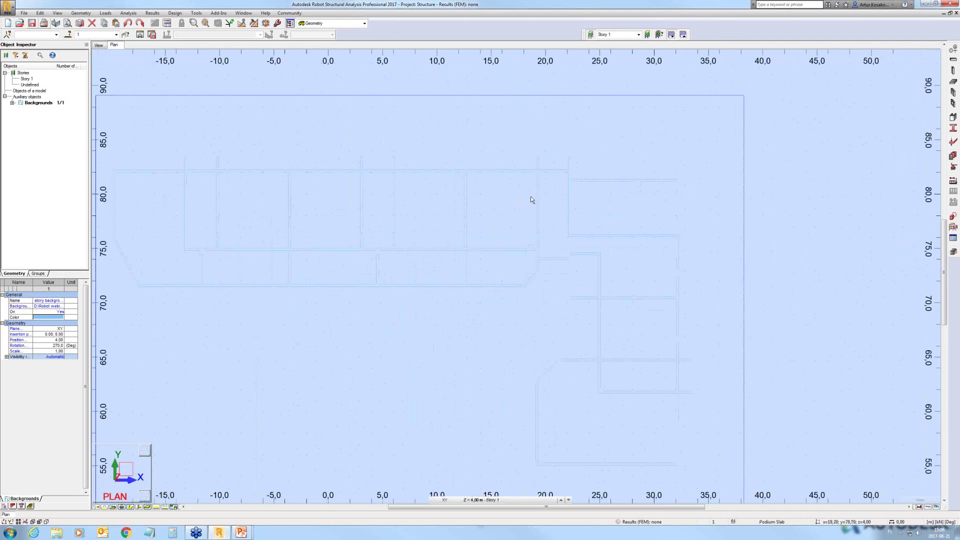
pyautogui.scroll(-2, 529, 198)
pyautogui.moveTo(450, 283); pyautogui.dragTo(470, 259, button='middle')
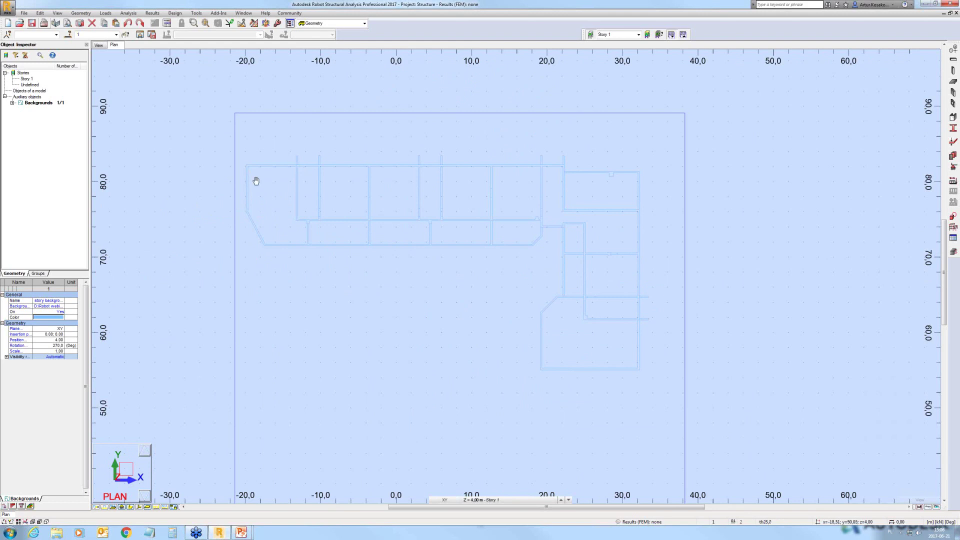
pyautogui.scroll(2, 256, 181)
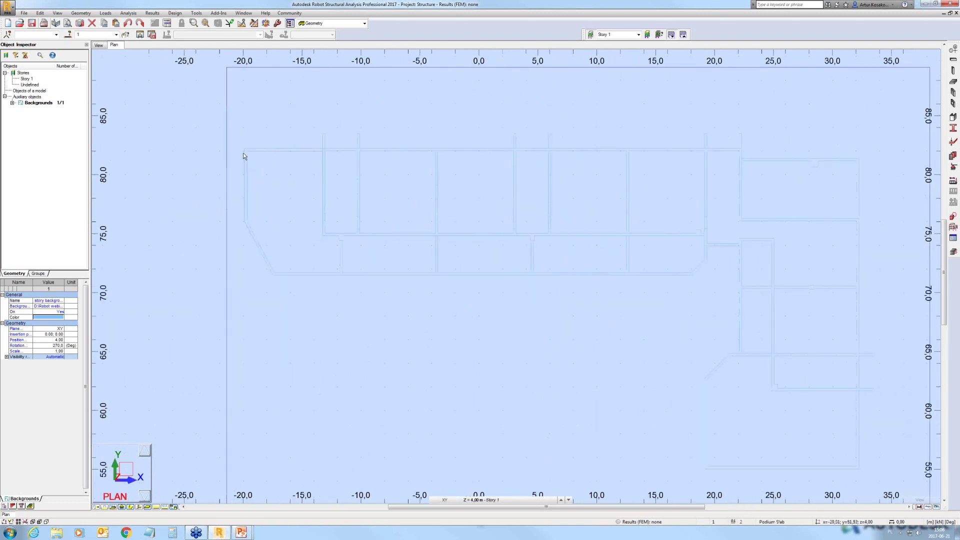
pyautogui.click(18, 521)
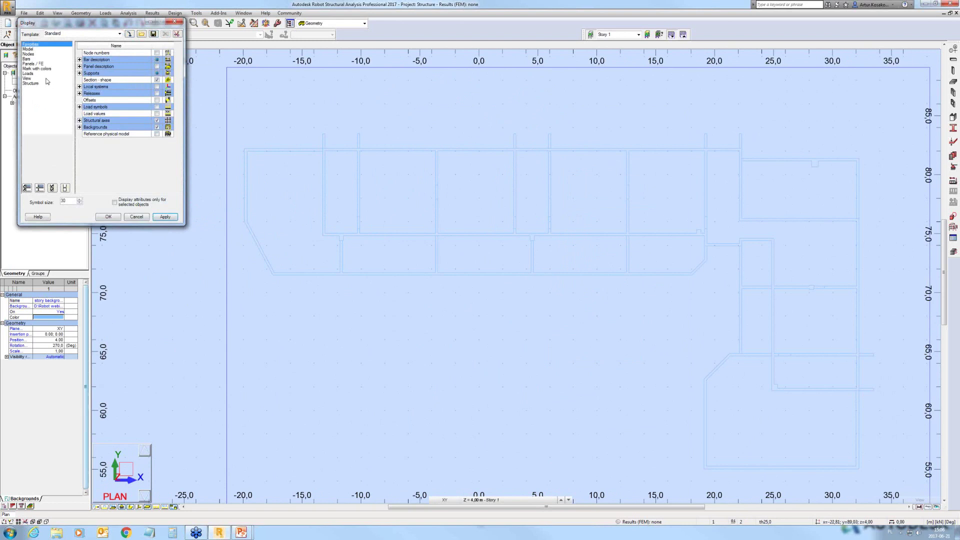
pyautogui.click(28, 79)
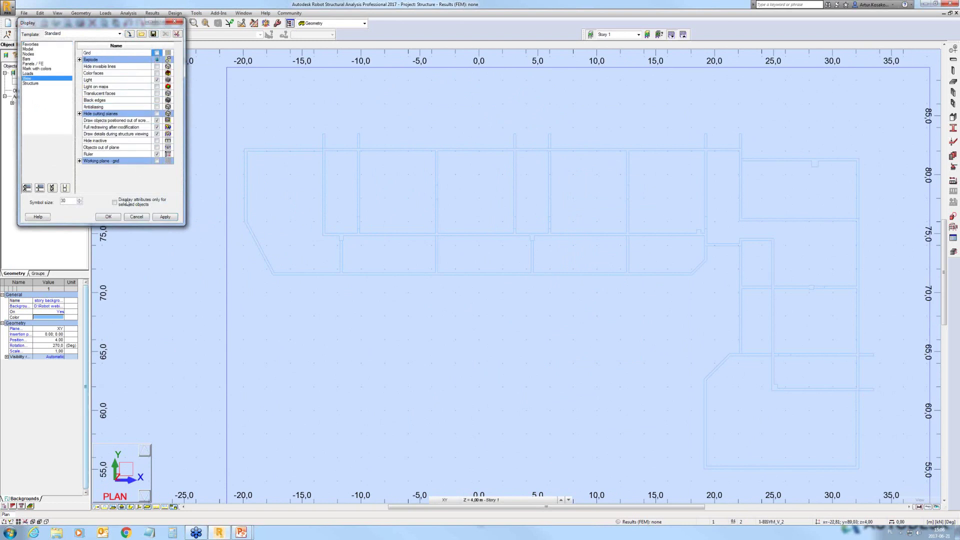
pyautogui.click(108, 217)
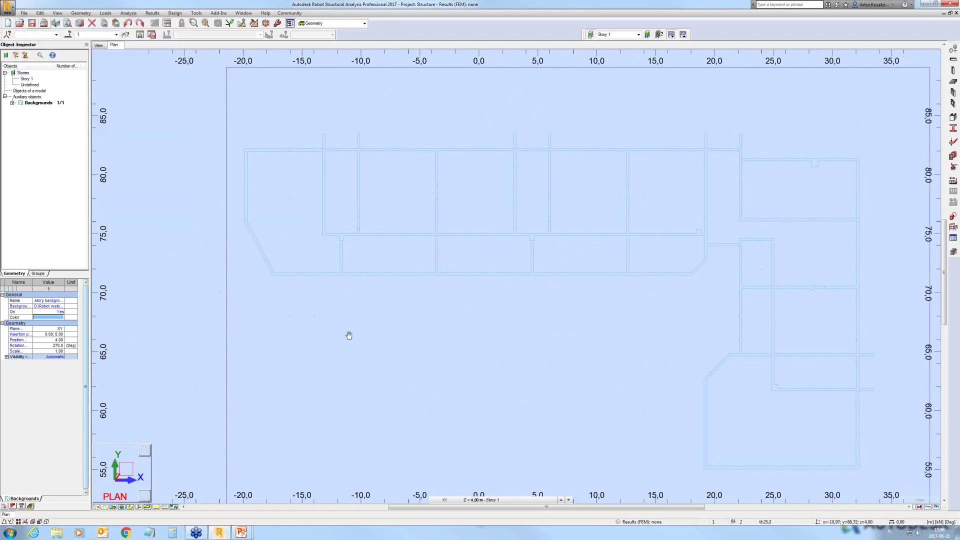
# Check the top level and height in the properties of Story 1
pyautogui.moveTo(349, 334); pyautogui.dragTo(314, 338, button='middle')
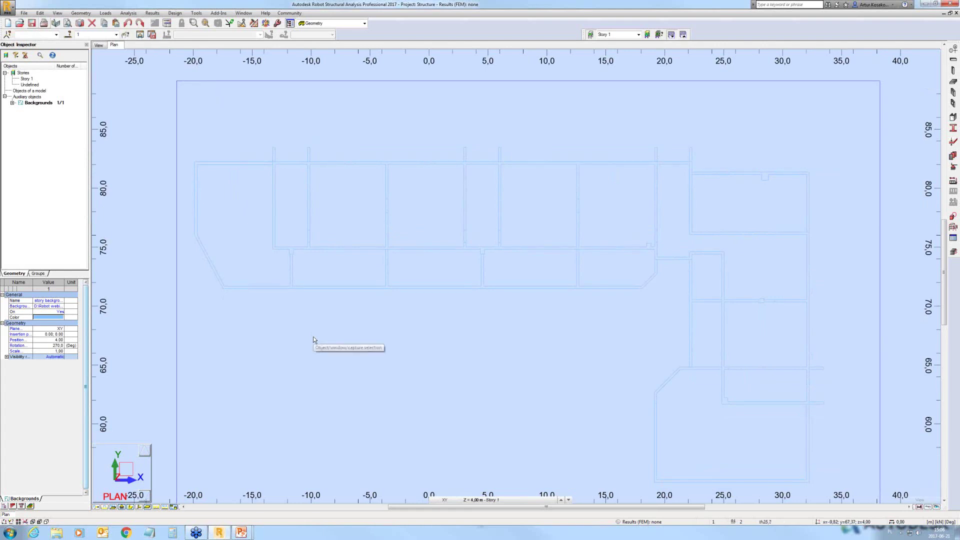
pyautogui.click(28, 79)
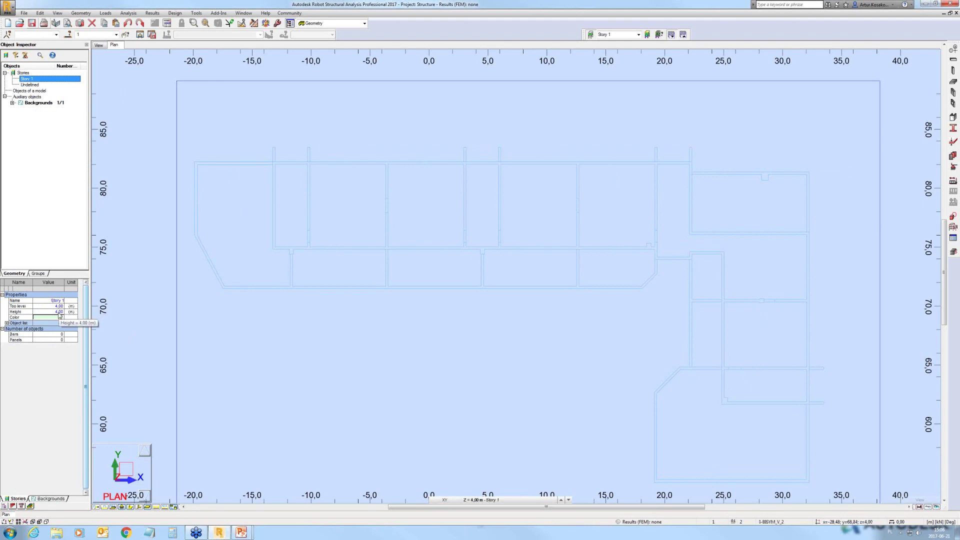
pyautogui.moveTo(407, 293); pyautogui.dragTo(400, 314, button='middle')
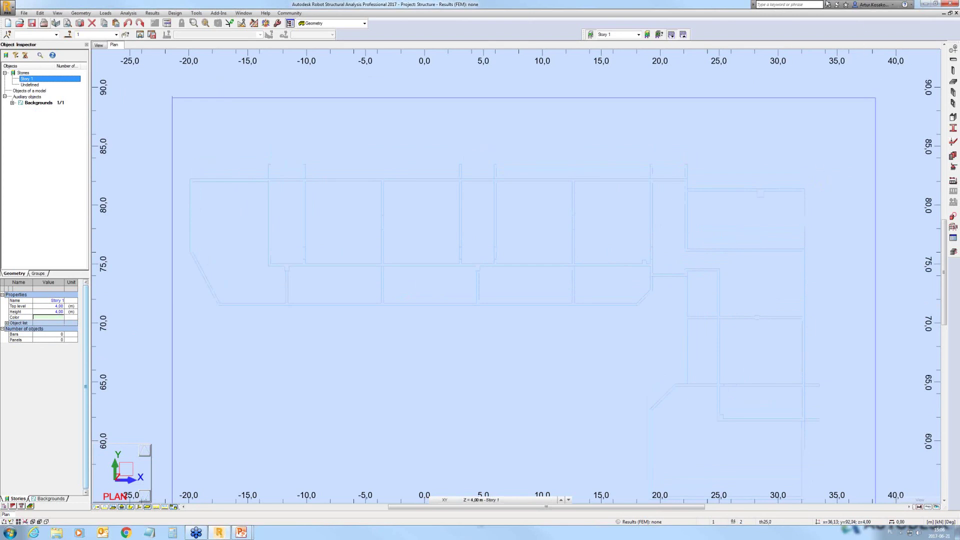
# Start the Wall command and enable adjusting the wall thickness to the background
pyautogui.moveTo(688, 11); pyautogui.dragTo(670, 16)
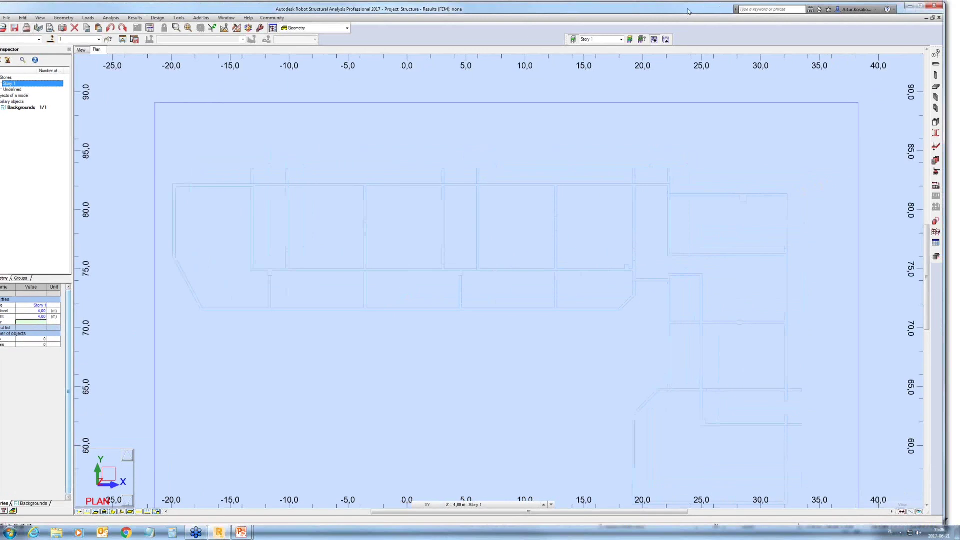
pyautogui.click(934, 98)
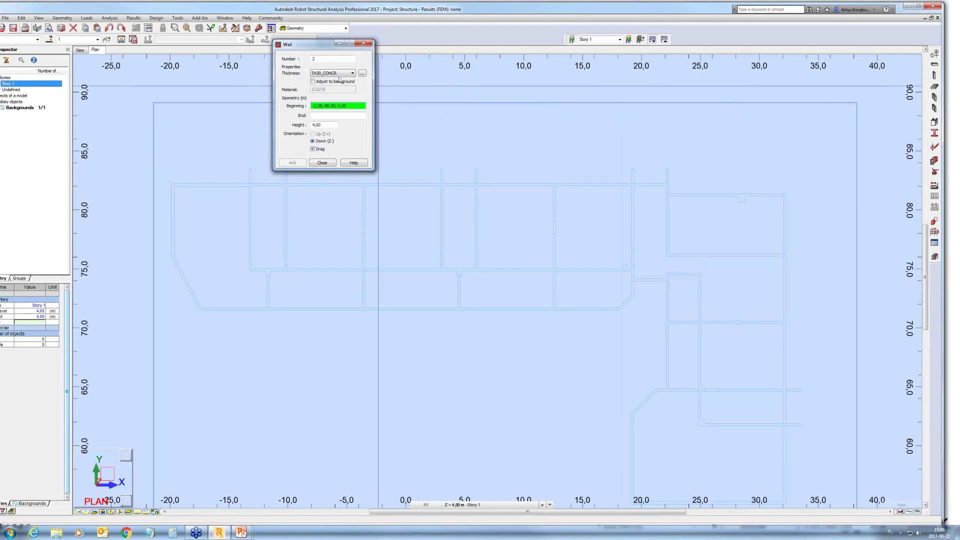
pyautogui.click(312, 81)
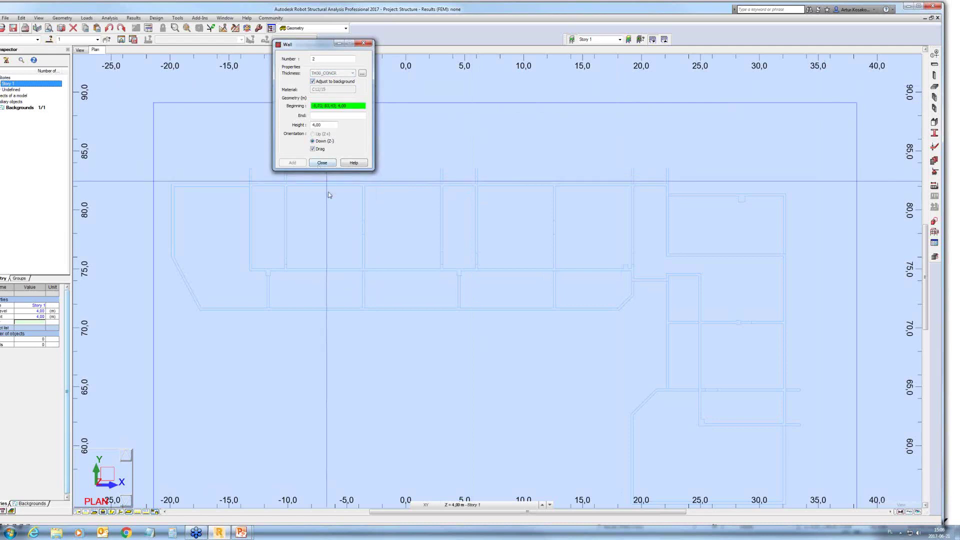
# Draw a wall along the plan's upper edge from (-19.78; 82.11) to the first cross wall, continuing up that wall to (-13.15; 83.47)
pyautogui.scroll(3, 180, 228)
pyautogui.scroll(1, 175, 227)
pyautogui.click(140, 223)
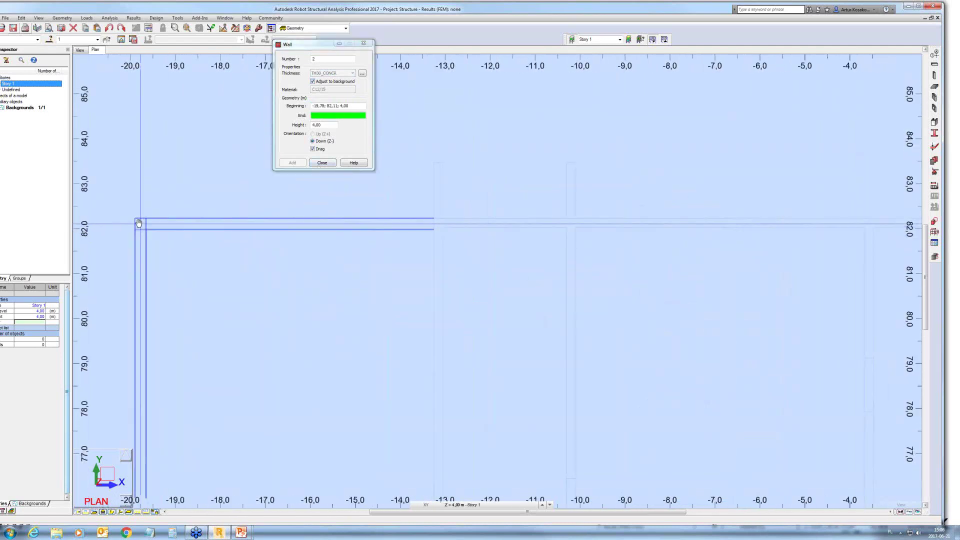
pyautogui.click(441, 227)
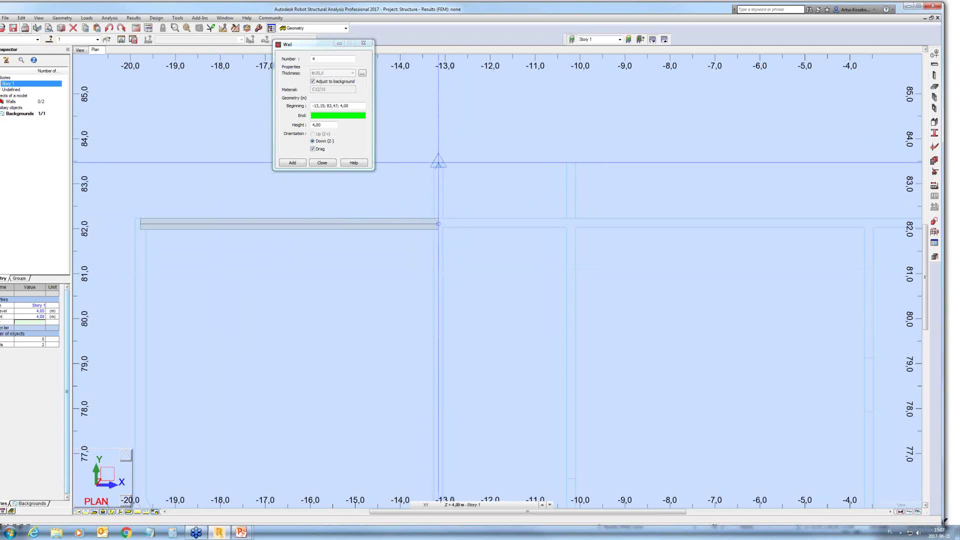
pyautogui.click(438, 163)
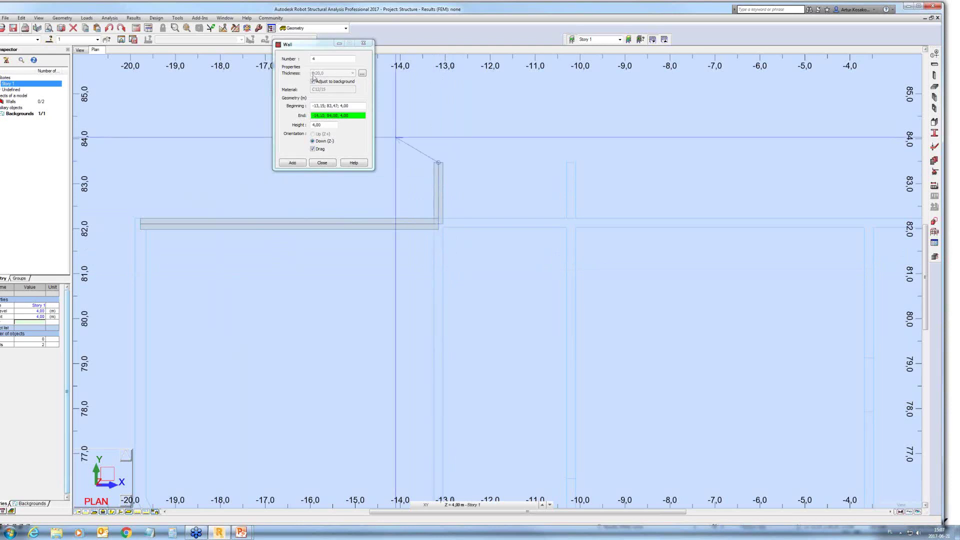
# Turn off the Drag option and draw the outer wall from the plan's upper-left corner down to the start of the slanted edge
pyautogui.moveTo(356, 267); pyautogui.dragTo(453, 215, button='middle')
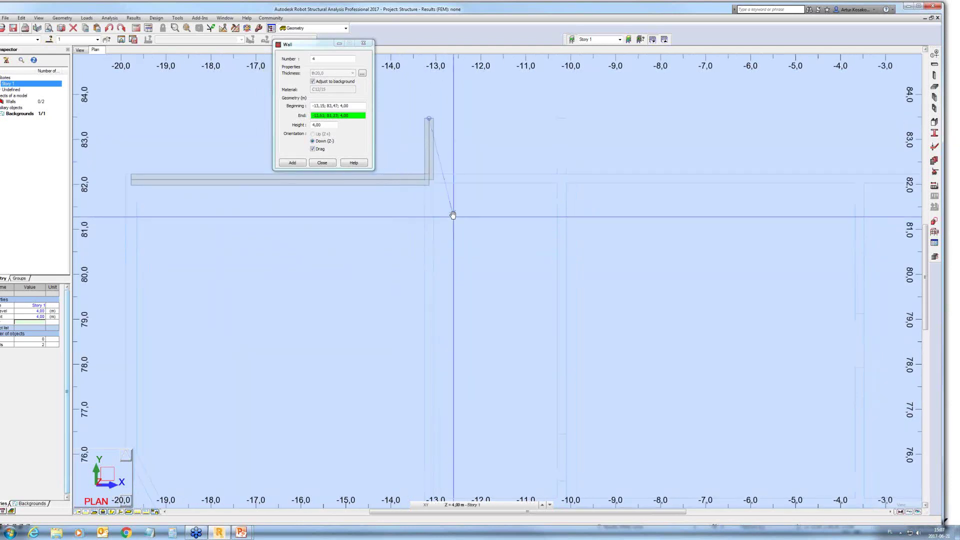
pyautogui.click(317, 148)
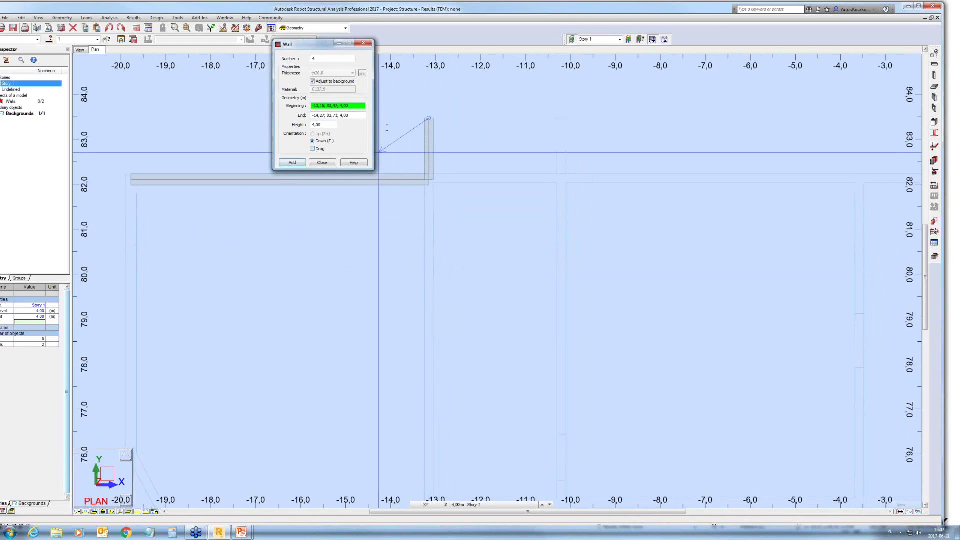
pyautogui.moveTo(398, 240); pyautogui.dragTo(458, 247, button='middle')
pyautogui.scroll(-3, 390, 253)
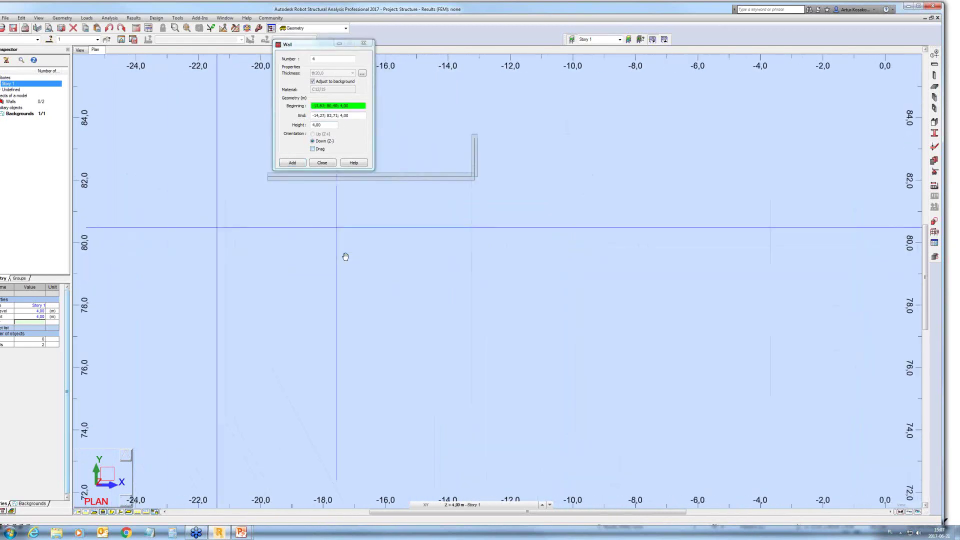
pyautogui.moveTo(344, 256); pyautogui.dragTo(205, 205, button='middle')
pyautogui.click(212, 190)
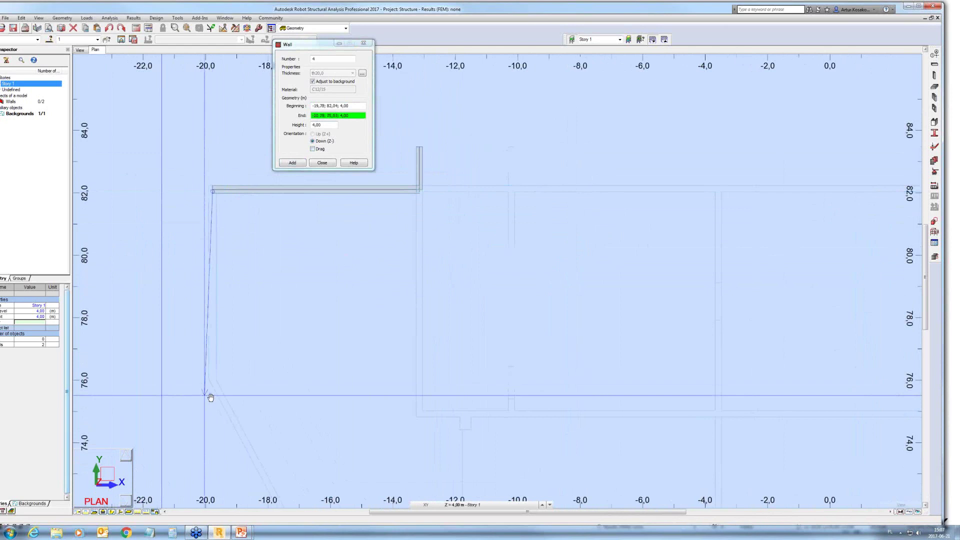
pyautogui.click(214, 382)
pyautogui.moveTo(261, 388); pyautogui.dragTo(236, 306, button='middle')
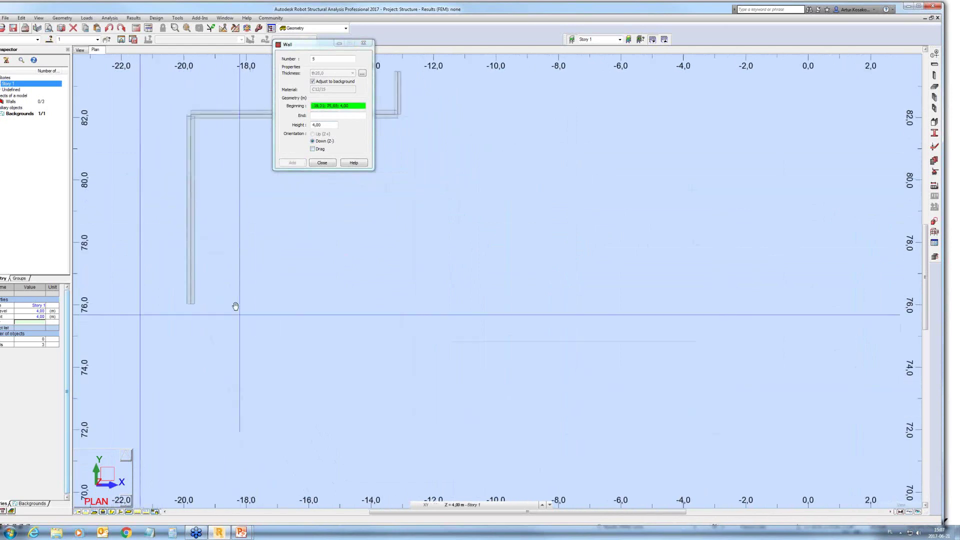
# Draw the slanted outer wall from (-19.78; 76.02) to (-17.41; 71.58) and continue along the plan's lower edge to (-11.68; 71.58)
pyautogui.click(258, 431)
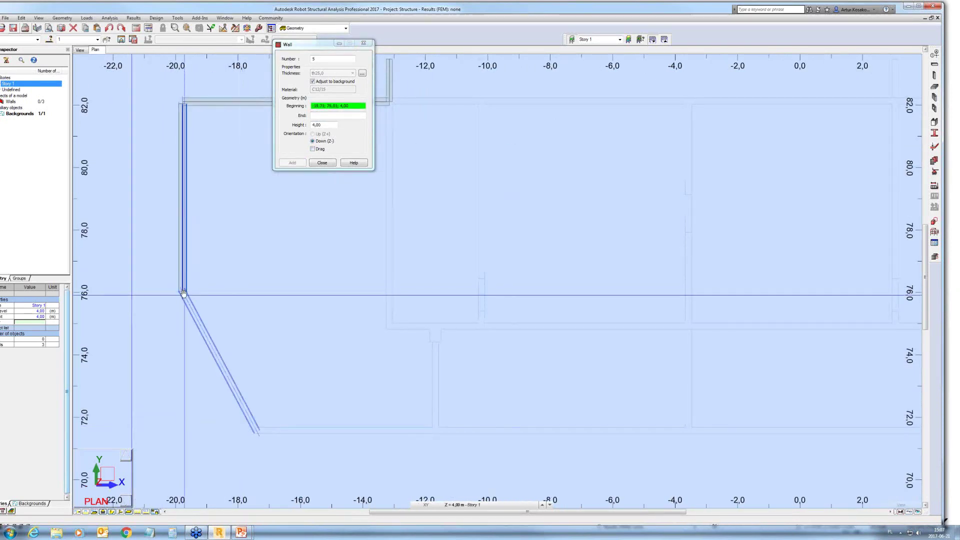
pyautogui.click(182, 293)
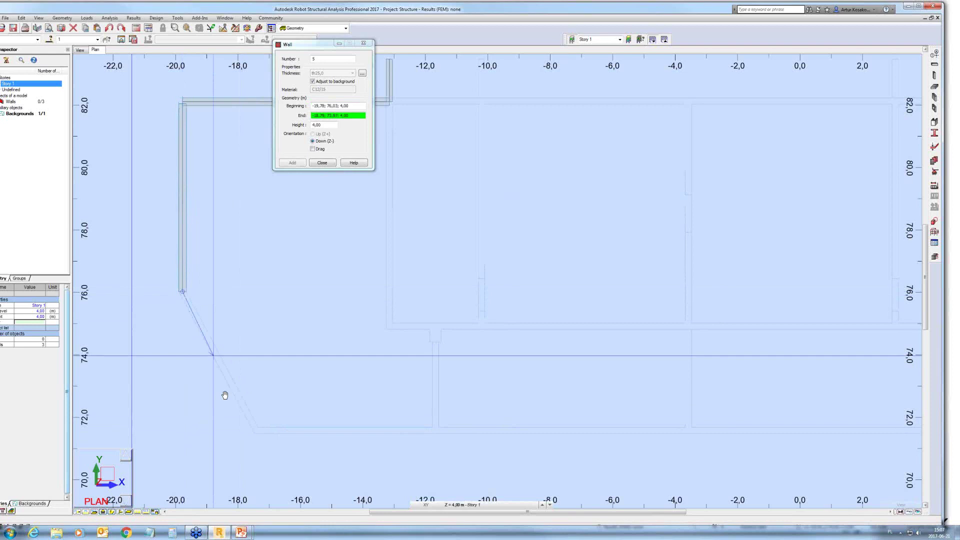
pyautogui.click(259, 428)
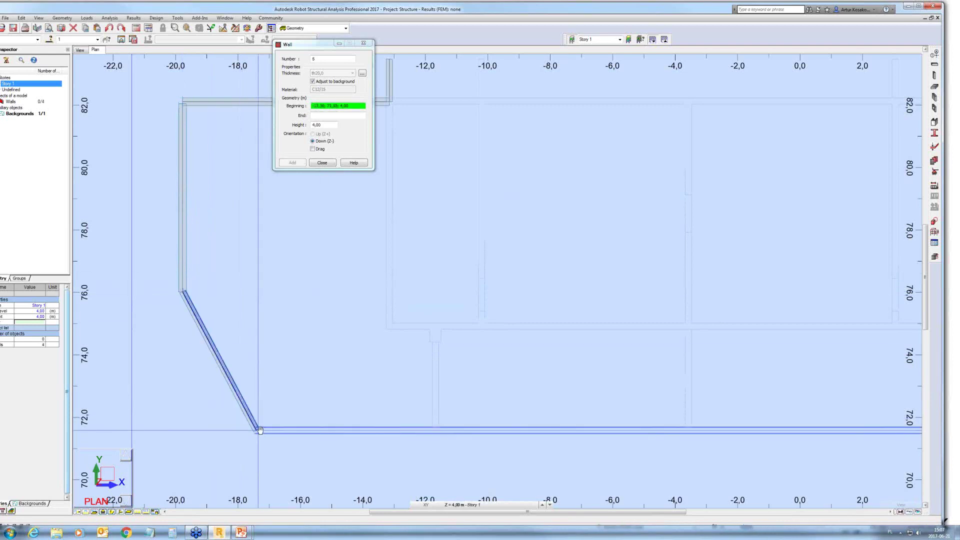
pyautogui.click(434, 430)
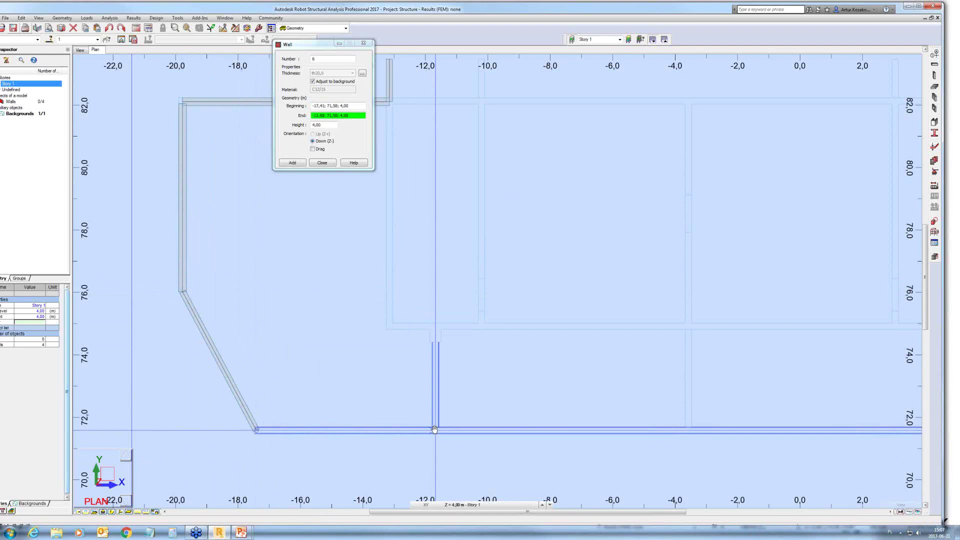
# Draw the cross wall from (-11.68; 71.58) up to the corridor line and the horizontal wall from (-13.15; 74.92) to (-10.20; 74.92)
pyautogui.click(434, 429)
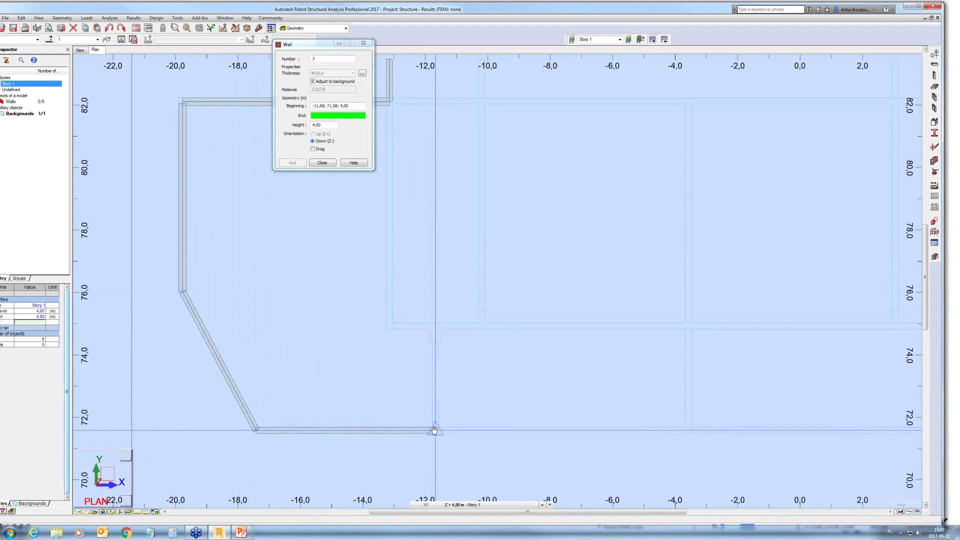
pyautogui.click(436, 326)
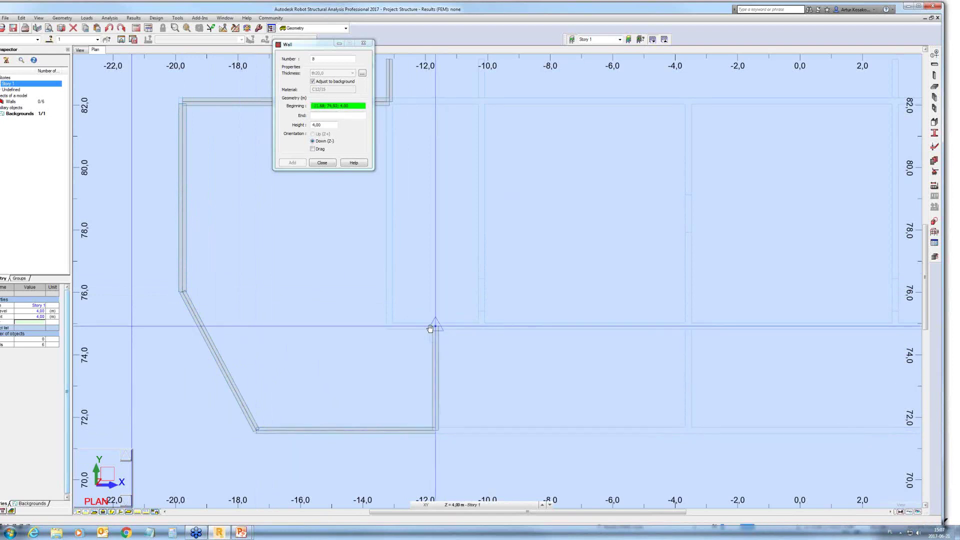
pyautogui.click(389, 326)
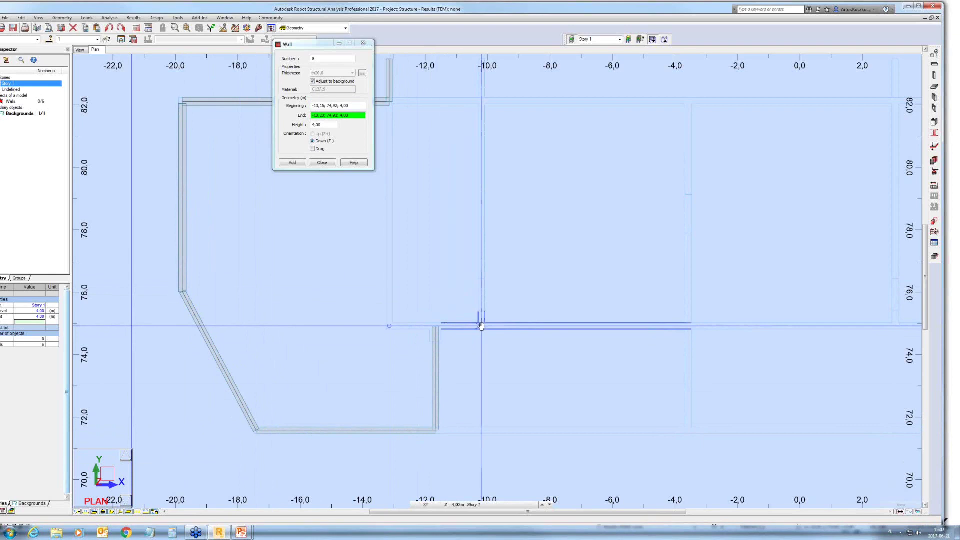
pyautogui.click(481, 326)
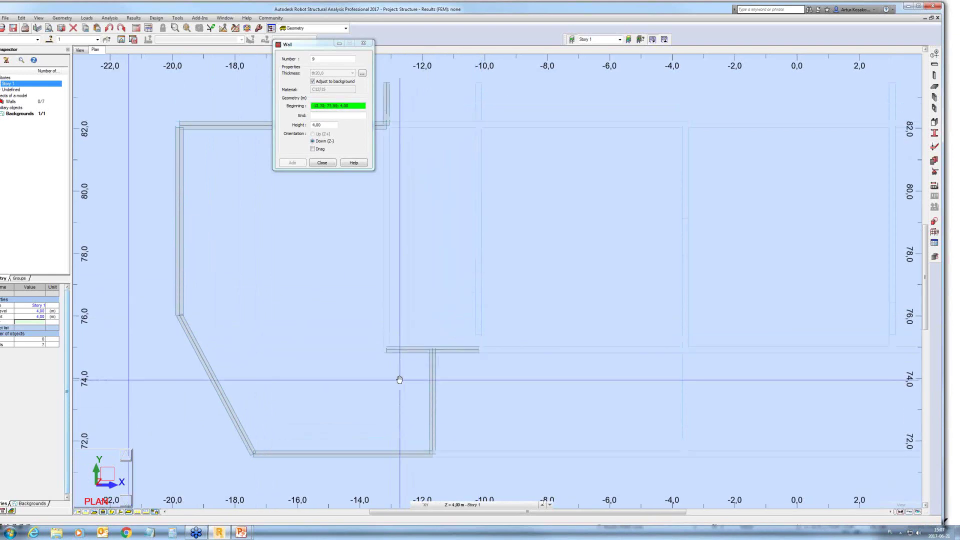
# Draw two parallel walls from both ends of the short horizontal wall, (-13.15; 74.92) and (-10.20; 74.92), up to the plan's upper edge
pyautogui.scroll(-2, 377, 388)
pyautogui.click(358, 340)
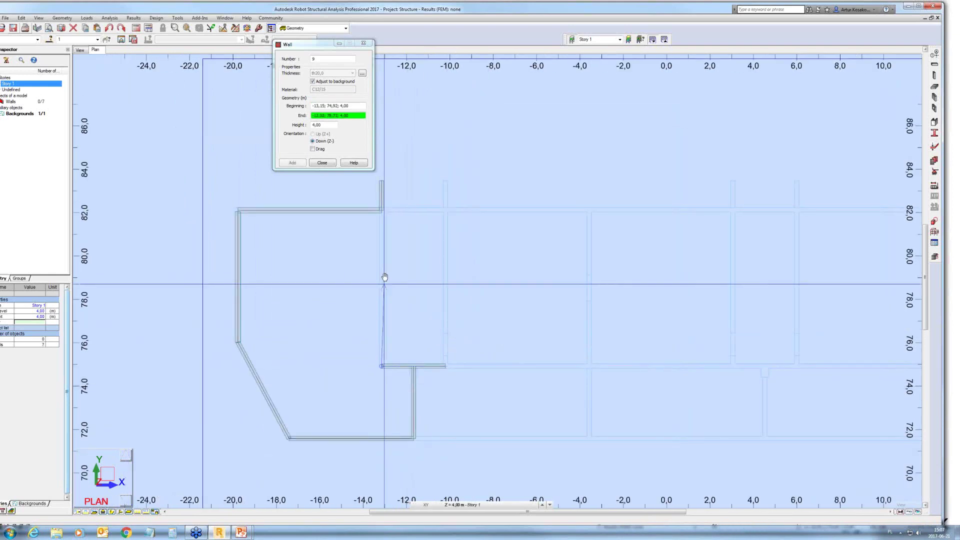
pyautogui.click(381, 210)
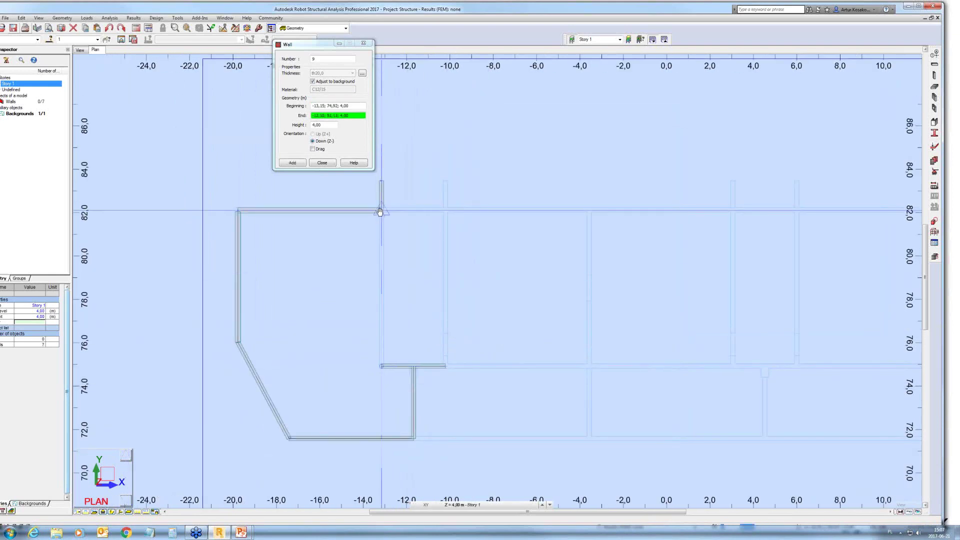
pyautogui.click(444, 365)
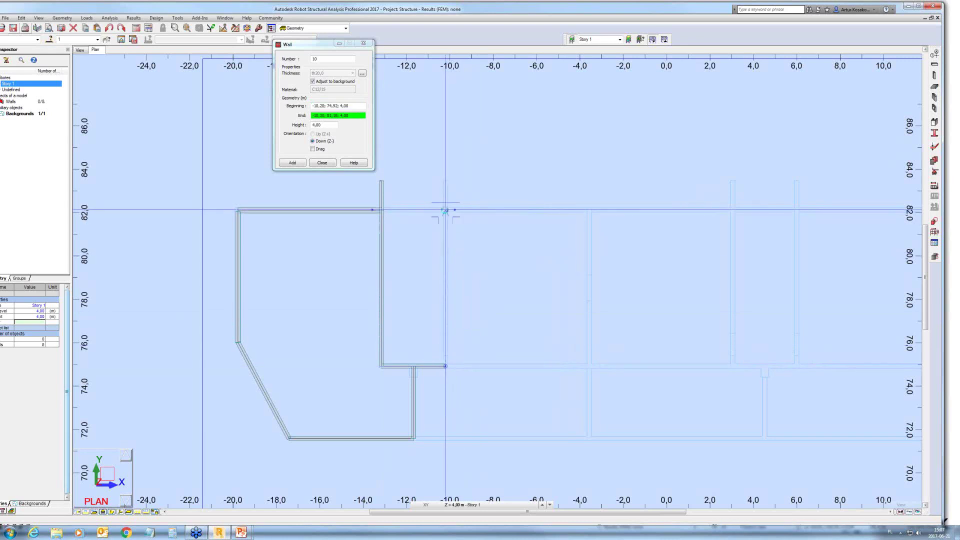
pyautogui.click(445, 210)
# Draw the upper-edge wall between the two parallel walls and extend the second parallel wall up to the end of its projecting stub
pyautogui.click(381, 210)
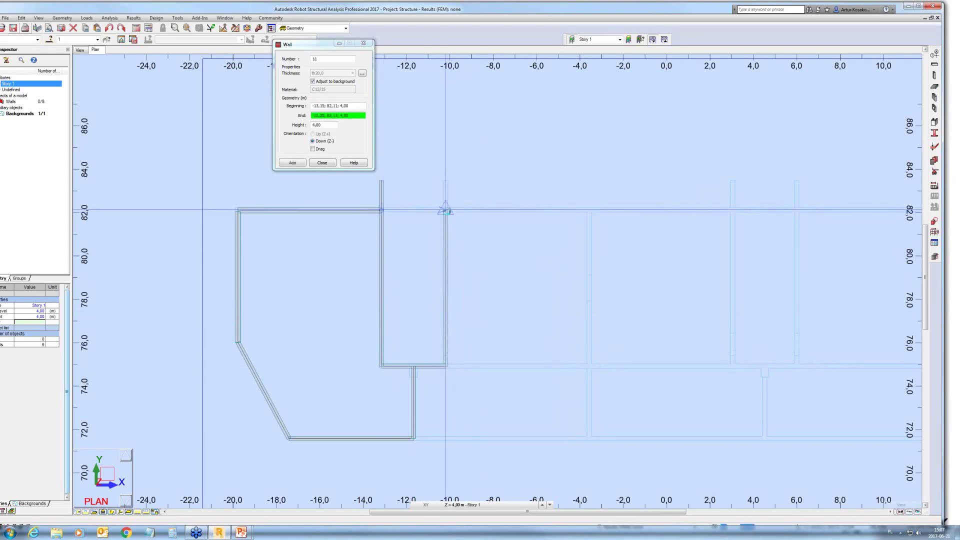
pyautogui.click(445, 211)
pyautogui.click(445, 210)
pyautogui.click(445, 181)
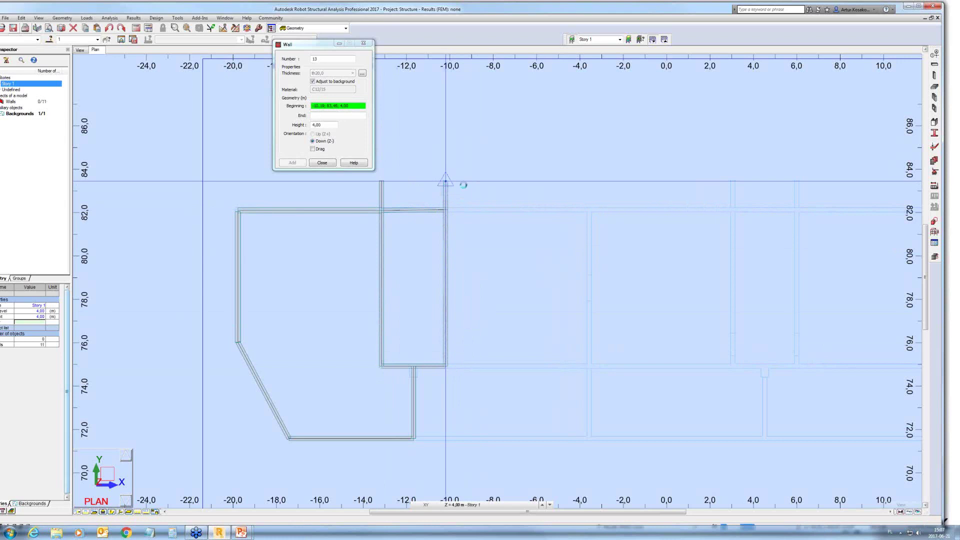
# Start the Column command, set the section type to RC column and activate picking the column's position
pyautogui.scroll(-2, 491, 230)
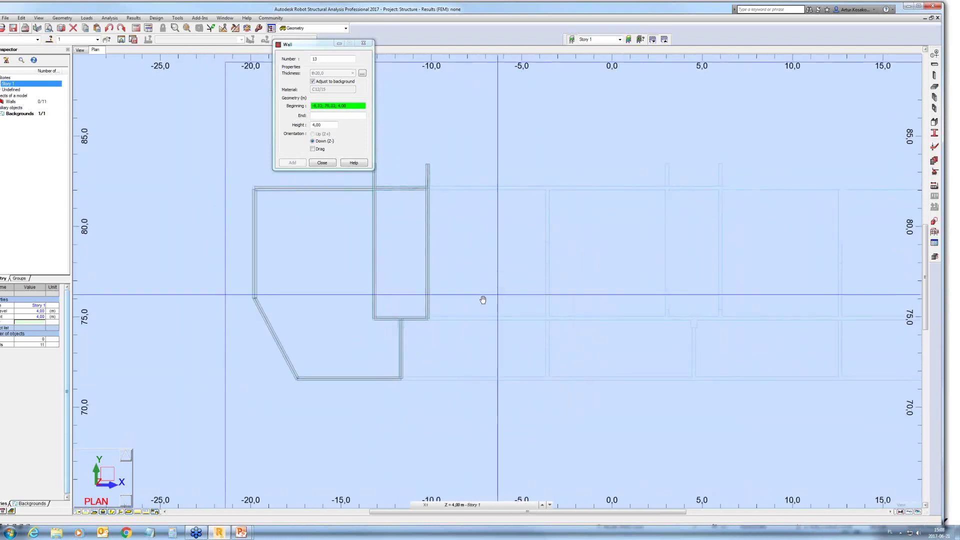
pyautogui.moveTo(484, 300)
pyautogui.mouseDown(button='middle')
pyautogui.moveTo(414, 323)
pyautogui.moveTo(353, 312)
pyautogui.mouseUp(button='middle')
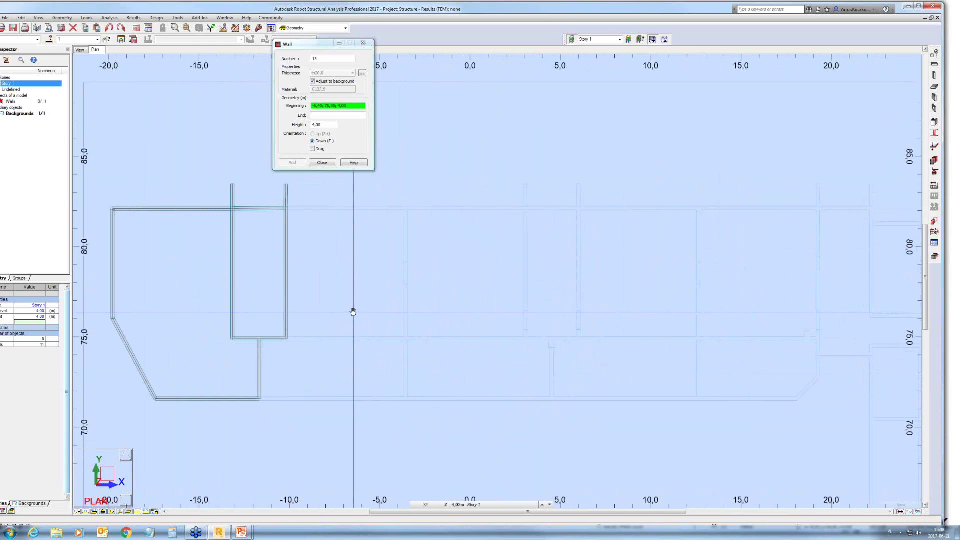
pyautogui.scroll(-2, 353, 311)
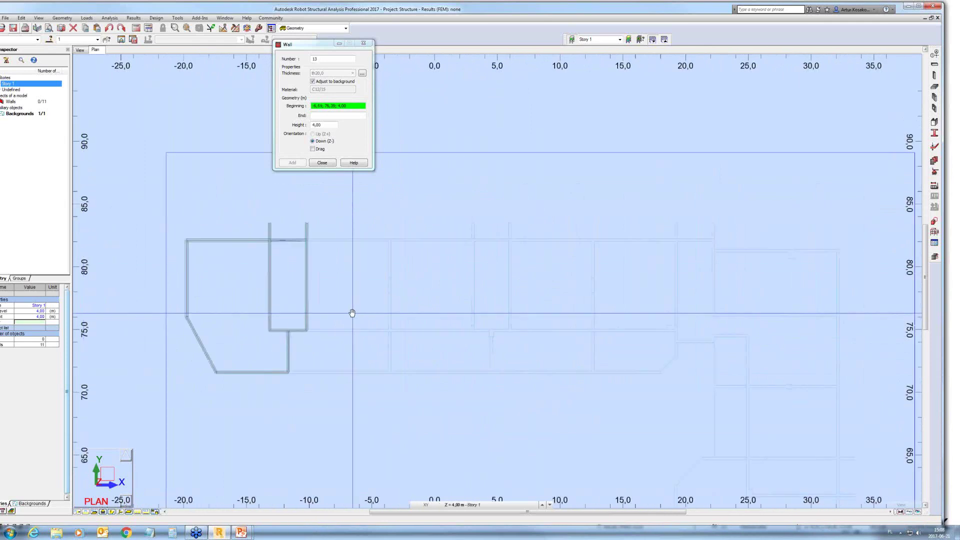
pyautogui.moveTo(343, 310); pyautogui.dragTo(306, 298, button='middle')
pyautogui.moveTo(559, 345); pyautogui.dragTo(521, 320, button='middle')
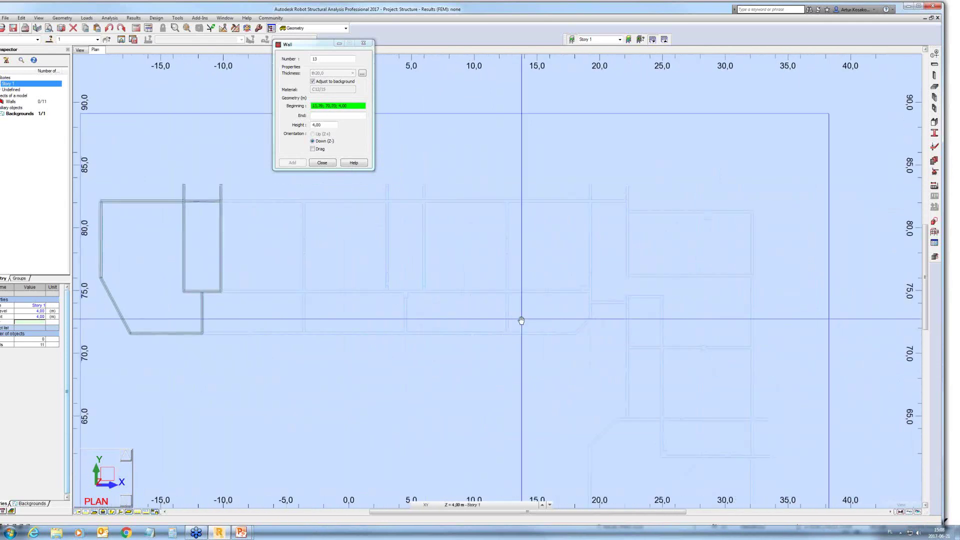
pyautogui.click(934, 76)
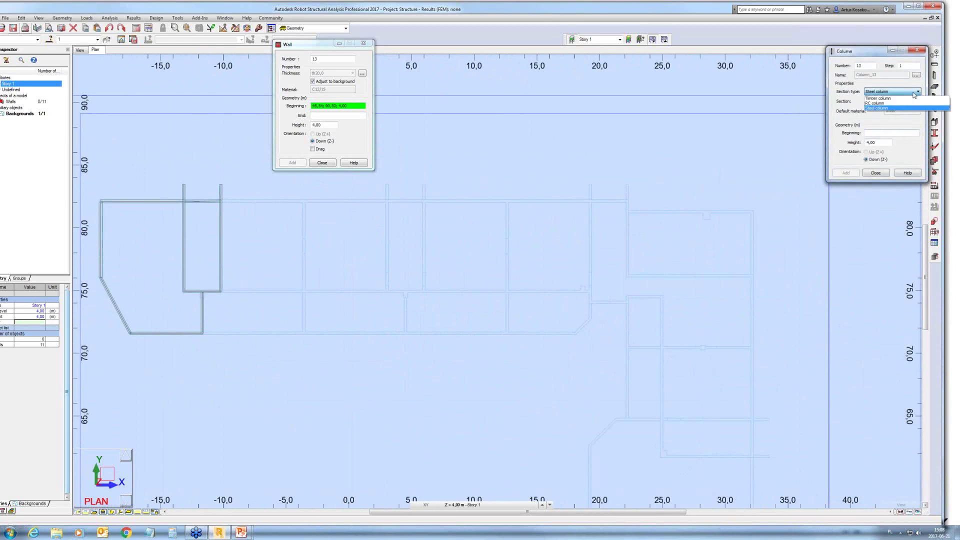
pyautogui.click(882, 103)
pyautogui.click(880, 132)
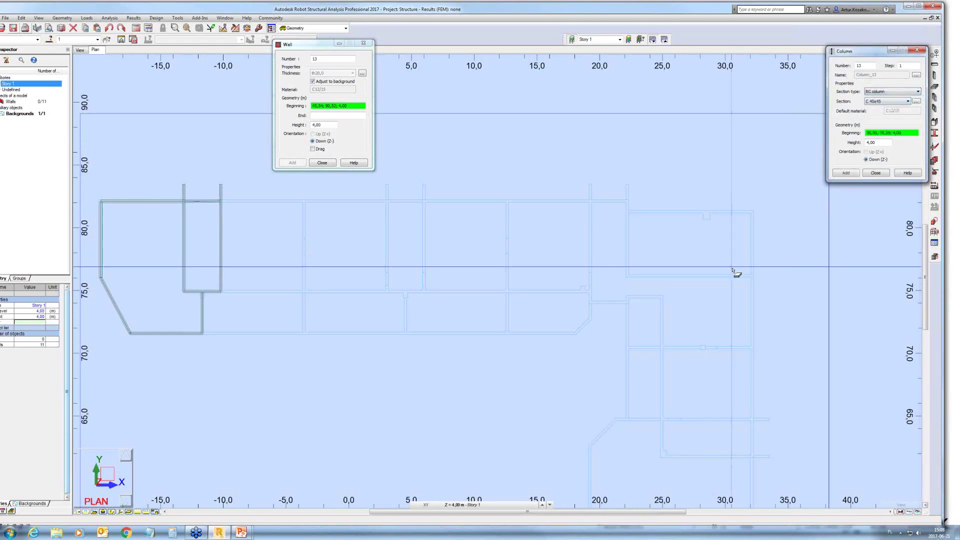
# Place a C 45x45 column on the outline at the right wing's upper wall, at about (28.5; 81.0)
pyautogui.moveTo(426, 336); pyautogui.dragTo(503, 351, button='middle')
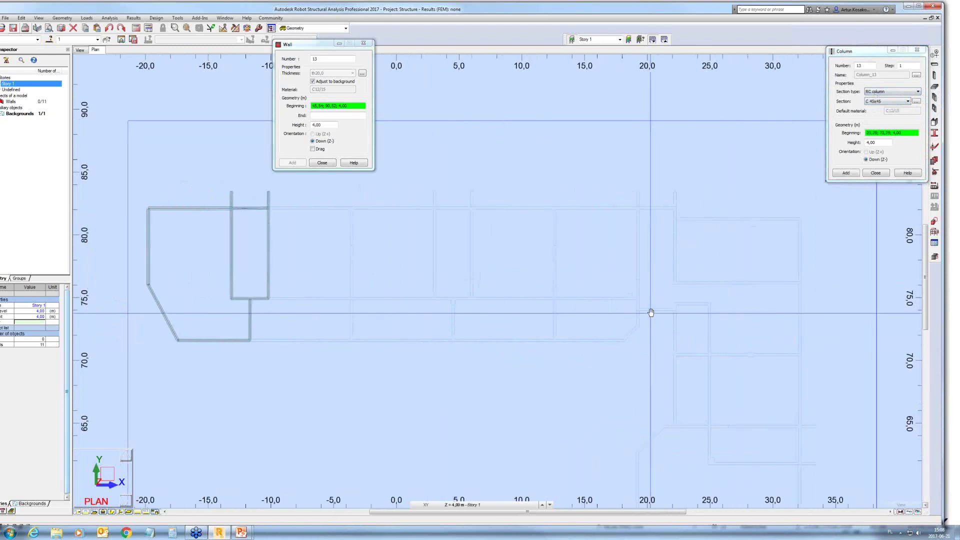
pyautogui.scroll(4, 615, 305)
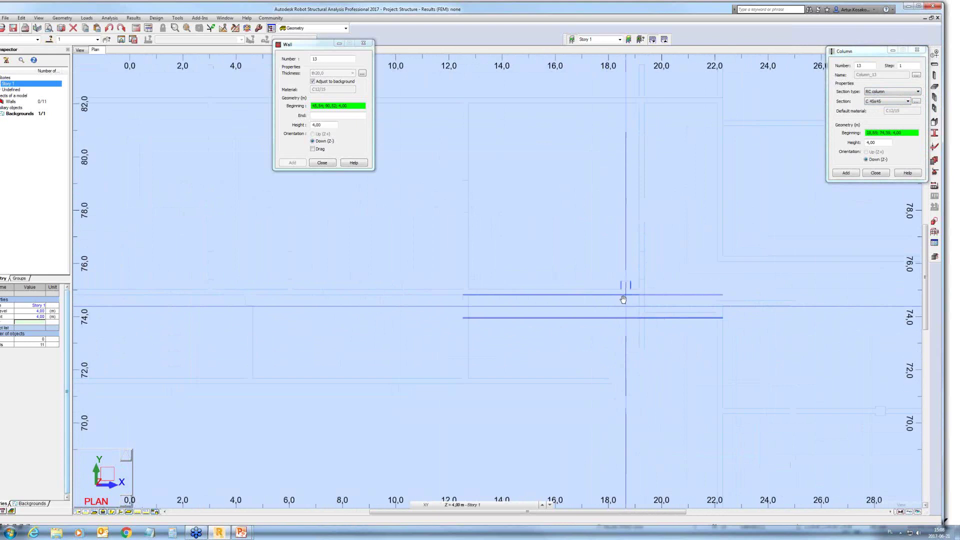
pyautogui.scroll(-2, 624, 295)
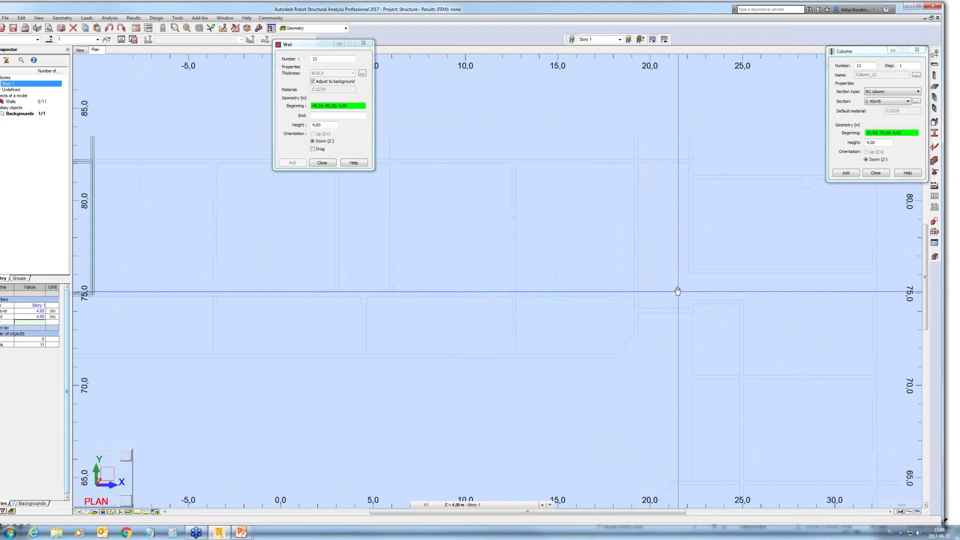
pyautogui.scroll(3, 672, 235)
pyautogui.scroll(-3, 648, 240)
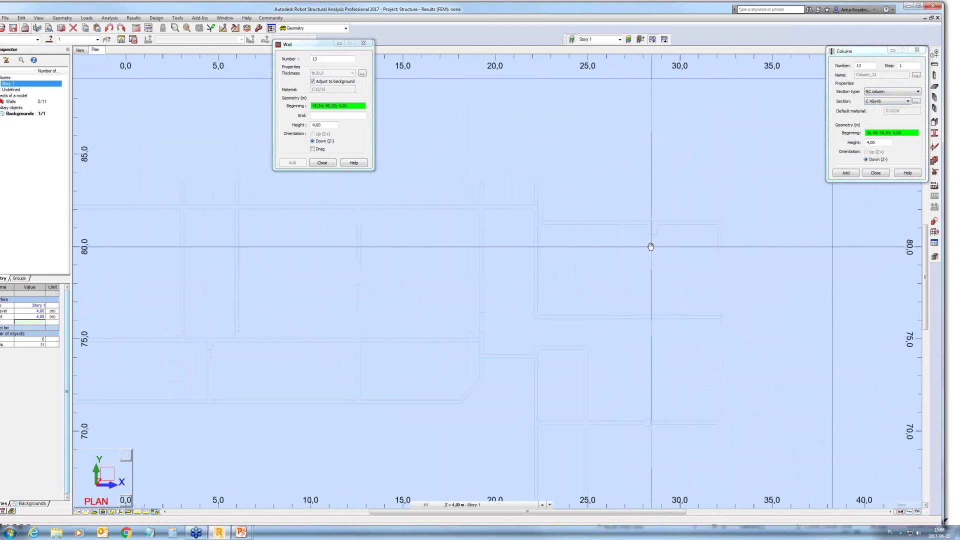
pyautogui.scroll(1, 652, 230)
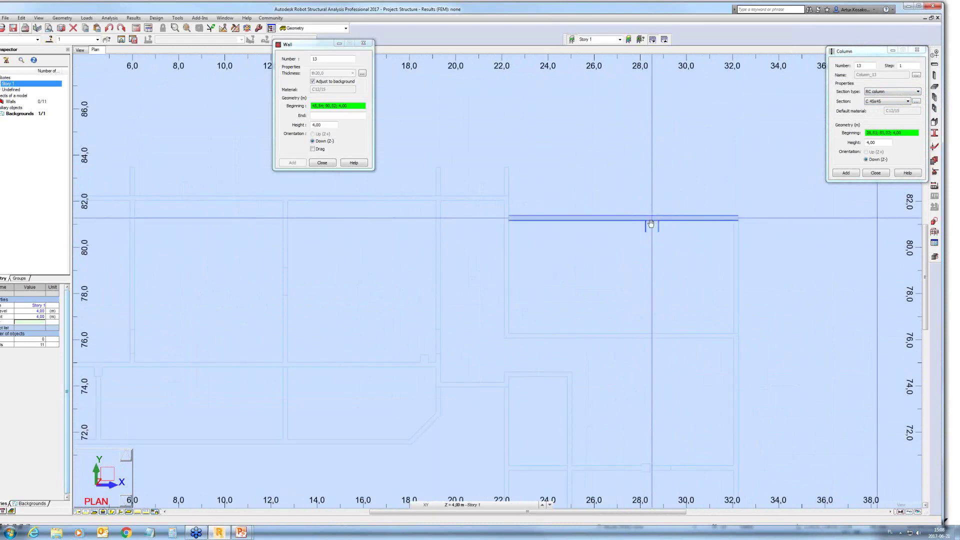
pyautogui.scroll(2, 652, 223)
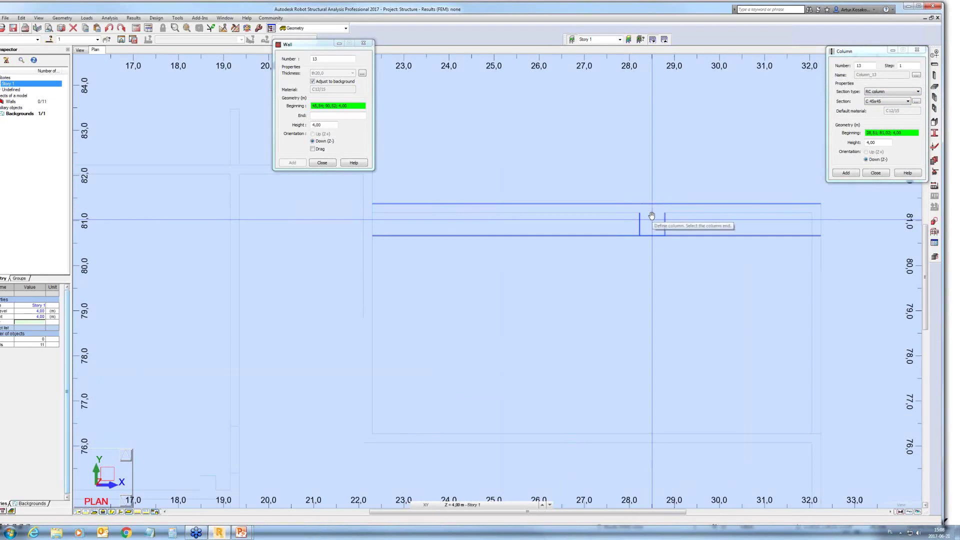
pyautogui.click(652, 218)
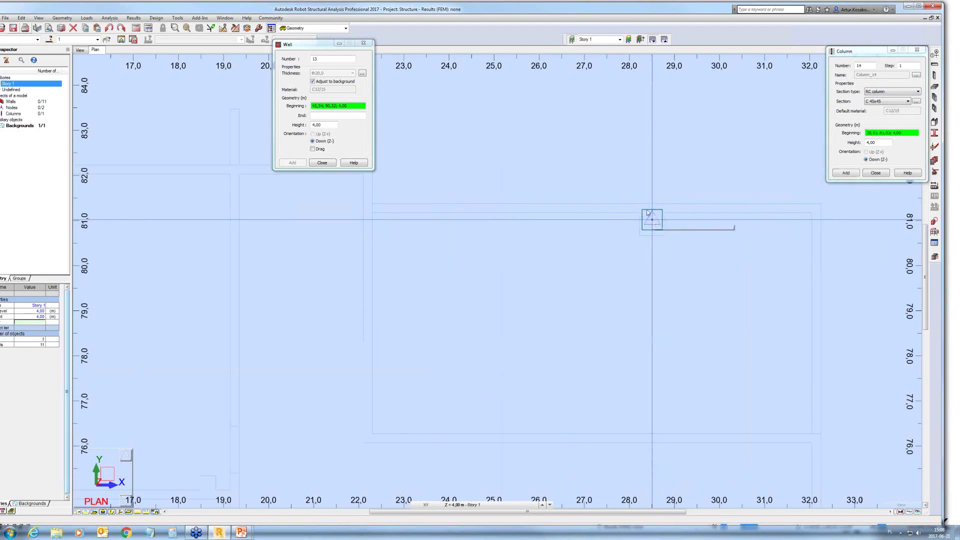
# Place a second C 45x45 column on the square outline beside the wall junction at about (18.6; 75.2)
pyautogui.scroll(-4, 624, 250)
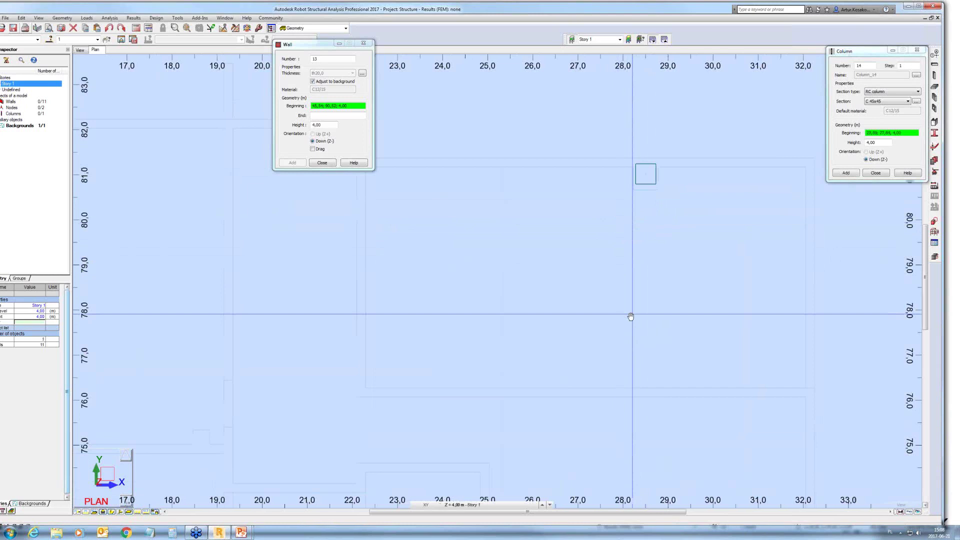
pyautogui.scroll(-2, 520, 309)
pyautogui.scroll(3, 415, 314)
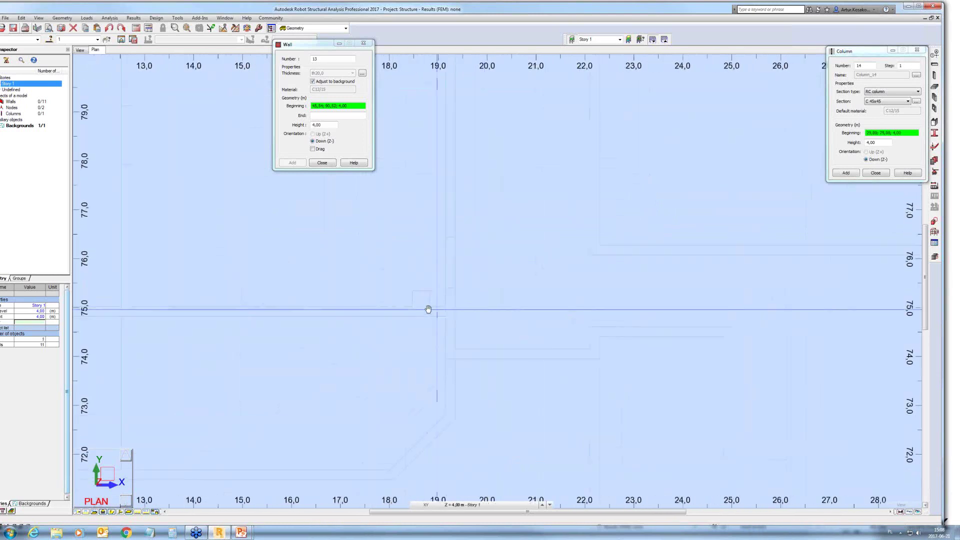
pyautogui.scroll(4, 420, 299)
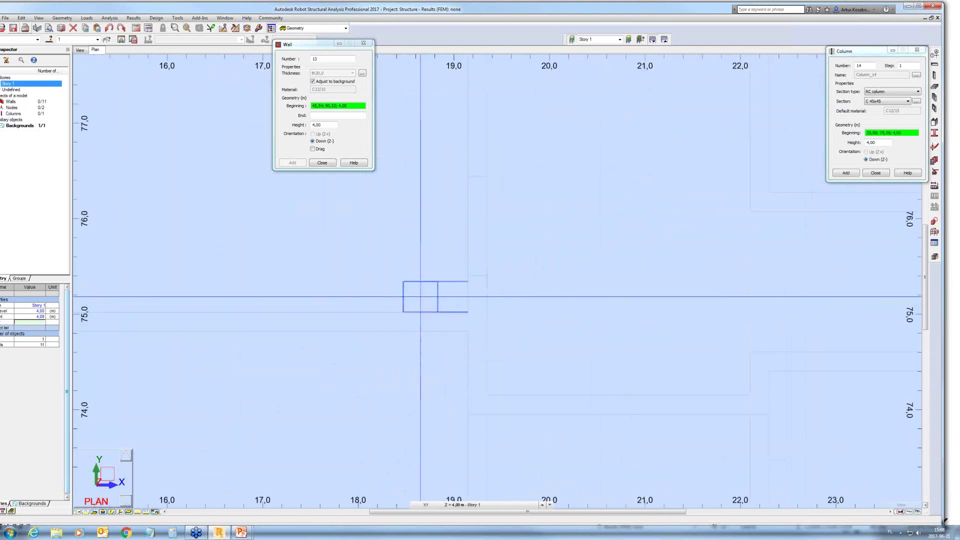
pyautogui.click(420, 297)
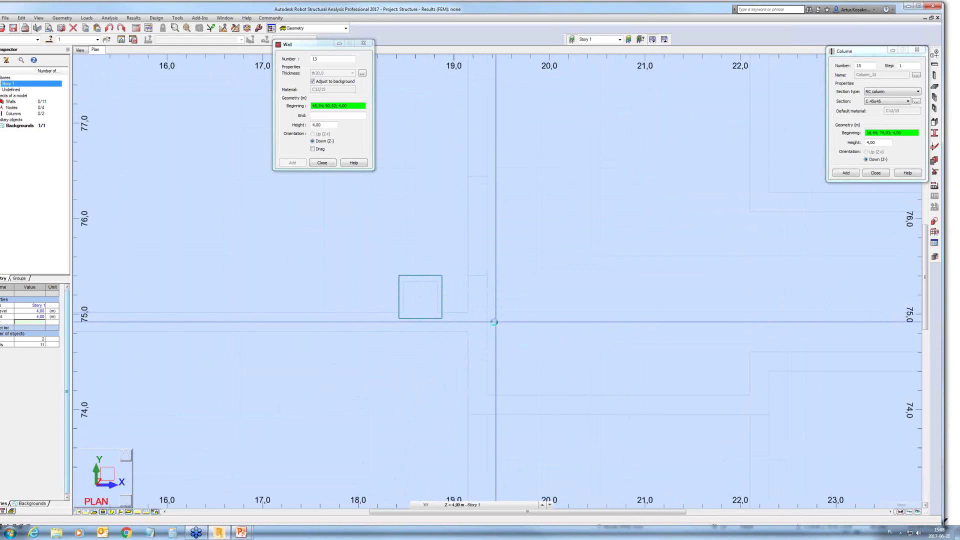
# Place a third C 45x45 column on the outline at the wall junction at about (4.5; 74.6)
pyautogui.moveTo(493, 321); pyautogui.dragTo(533, 292, button='middle')
pyautogui.scroll(-5, 439, 322)
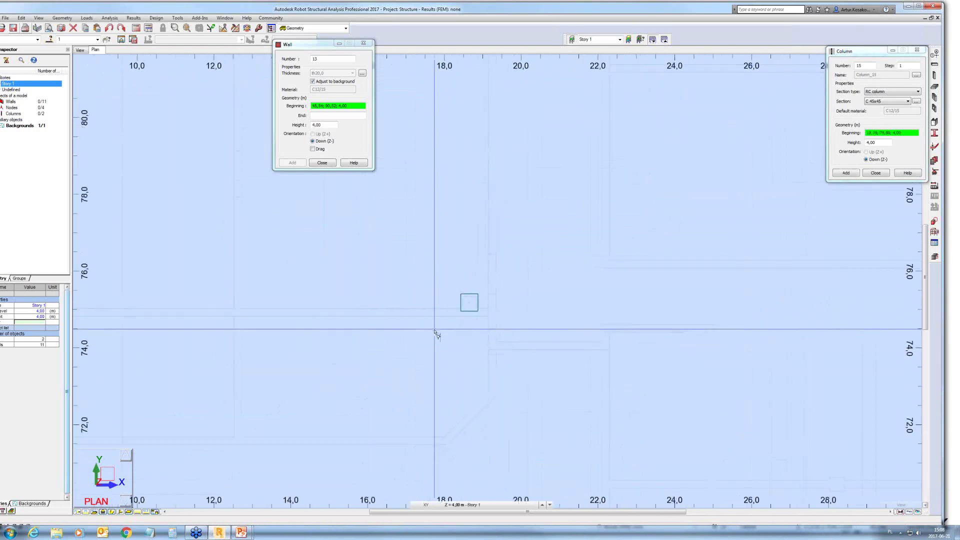
pyautogui.moveTo(437, 332); pyautogui.dragTo(320, 361, button='middle')
pyautogui.moveTo(639, 246); pyautogui.dragTo(570, 347, button='middle')
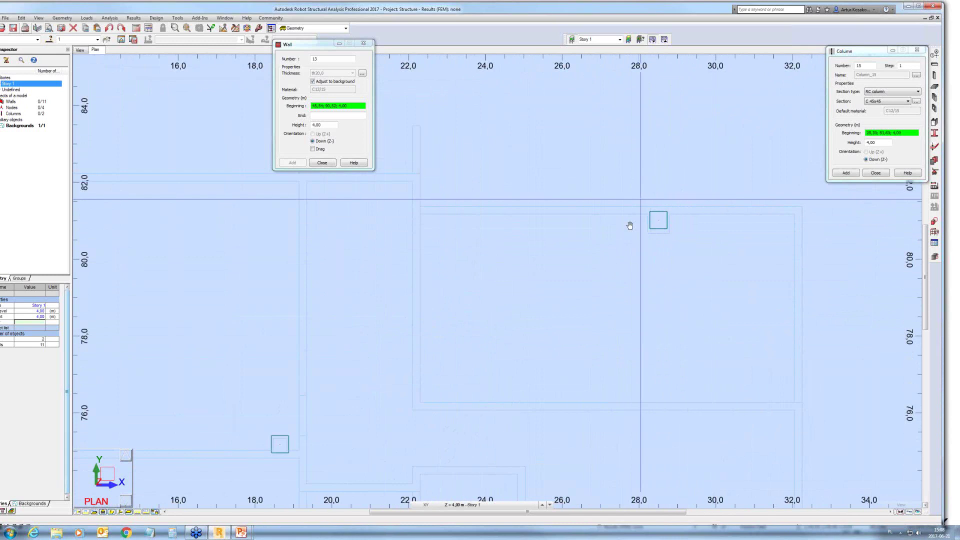
pyautogui.moveTo(615, 229); pyautogui.dragTo(666, 228, button='middle')
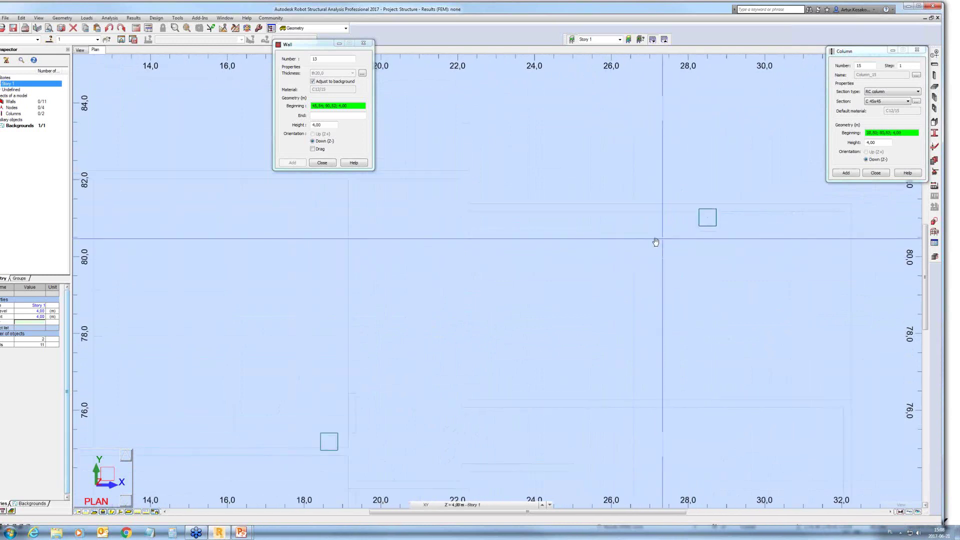
pyautogui.scroll(-5, 359, 317)
pyautogui.scroll(2, 359, 317)
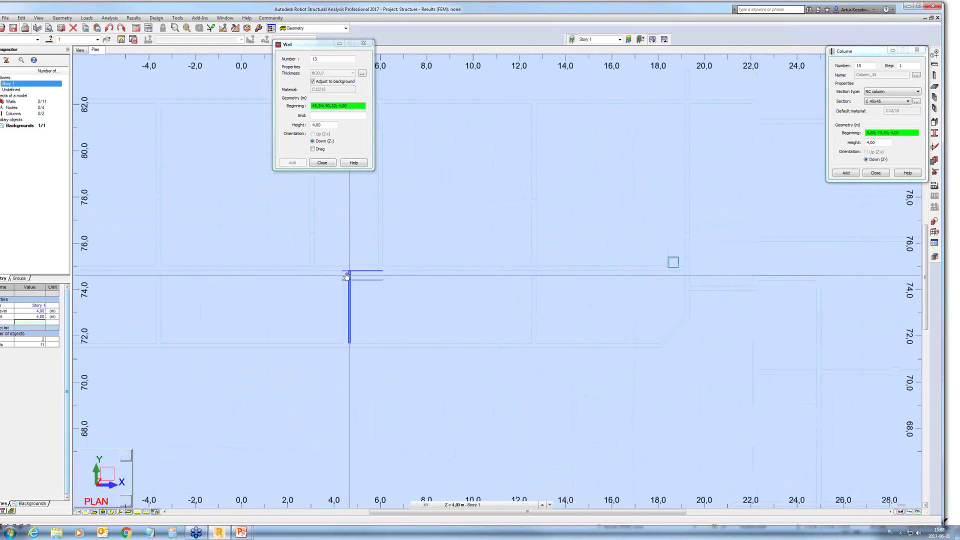
pyautogui.scroll(5, 346, 276)
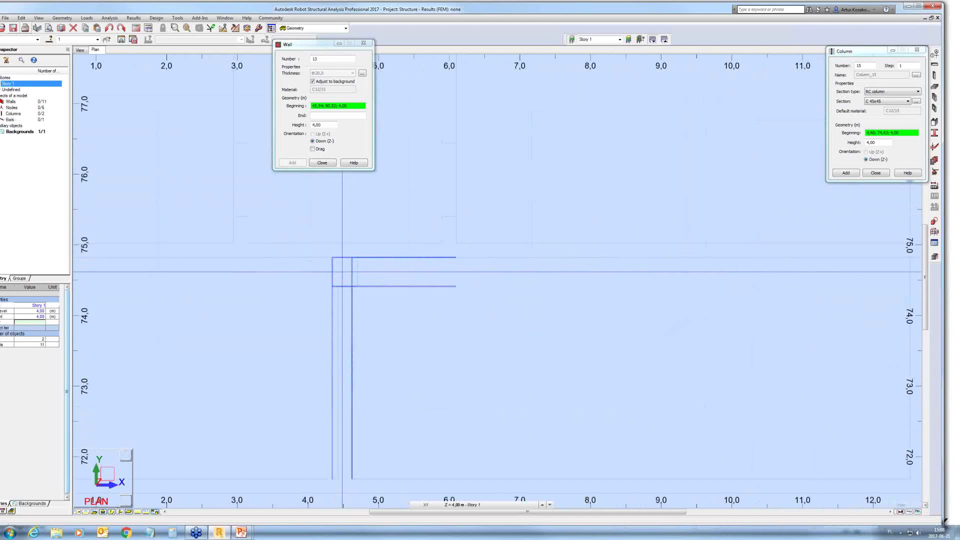
pyautogui.click(341, 274)
# Place a fourth C 45x45 column at the head of the wall below the modelled wall box, at about (-11.7; 74.6)
pyautogui.scroll(-2, 423, 301)
pyautogui.scroll(-3, 423, 301)
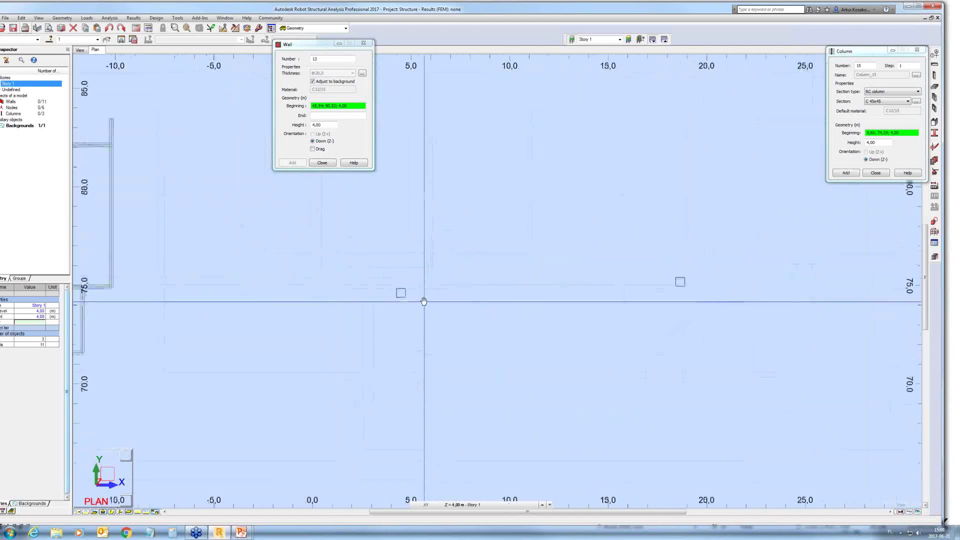
pyautogui.scroll(3, 307, 299)
pyautogui.scroll(4, 307, 298)
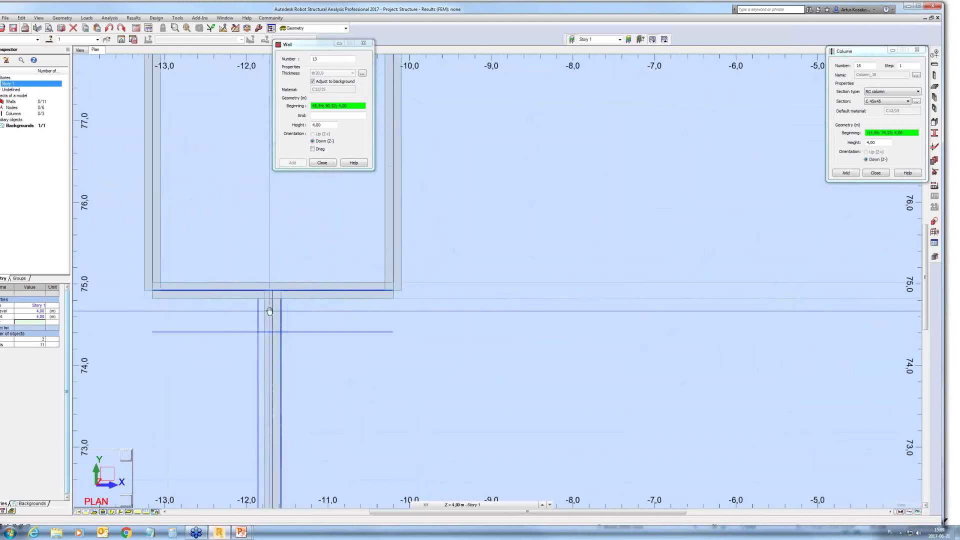
pyautogui.scroll(3, 280, 310)
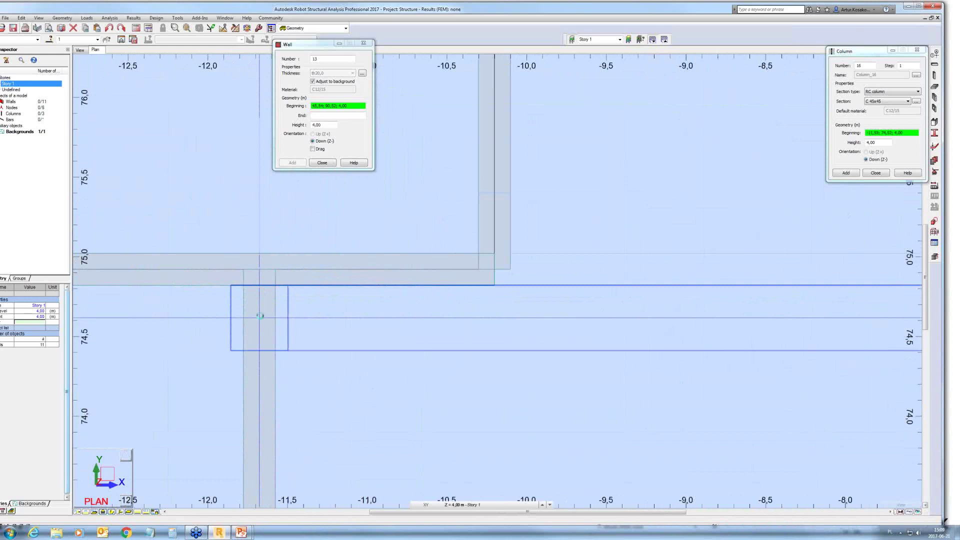
pyautogui.click(260, 315)
# Switch to the 3D view and show the structure with its section shapes, with the walls and all columns in view
pyautogui.scroll(-2, 386, 352)
pyautogui.scroll(-5, 387, 349)
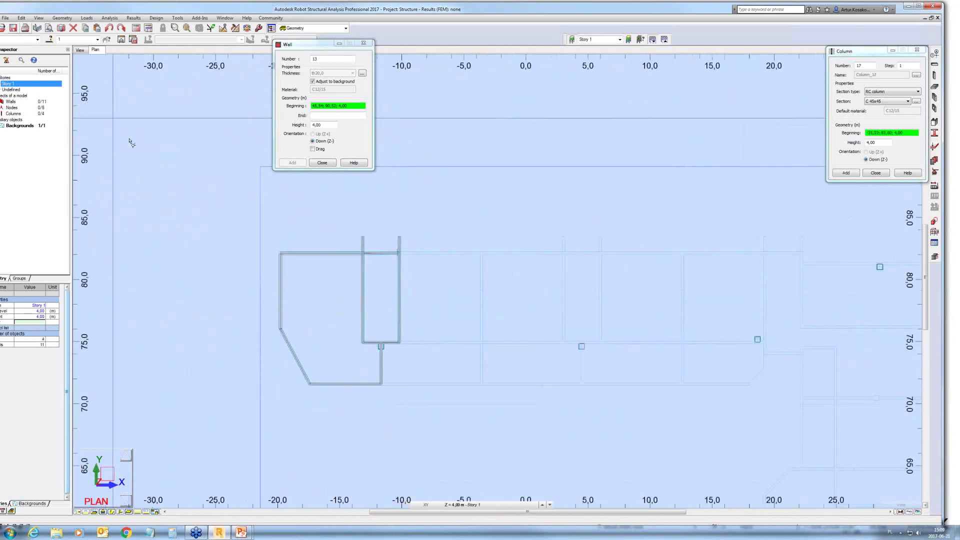
pyautogui.click(80, 50)
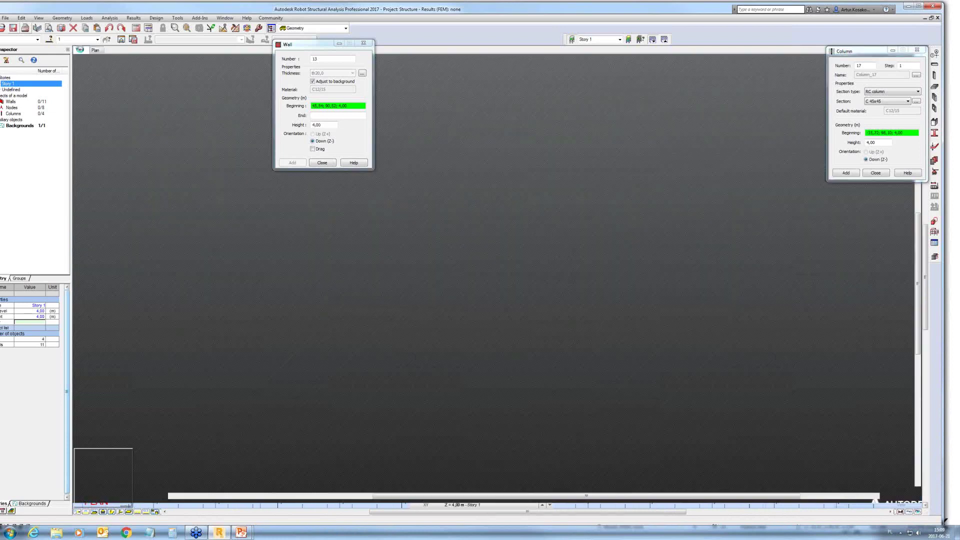
pyautogui.scroll(3, 536, 296)
pyautogui.scroll(2, 542, 291)
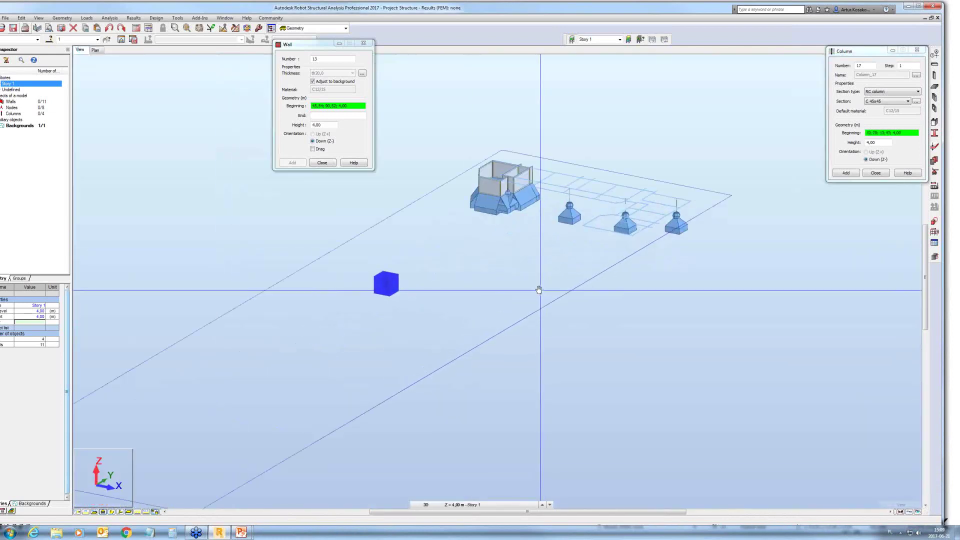
pyautogui.scroll(3, 535, 285)
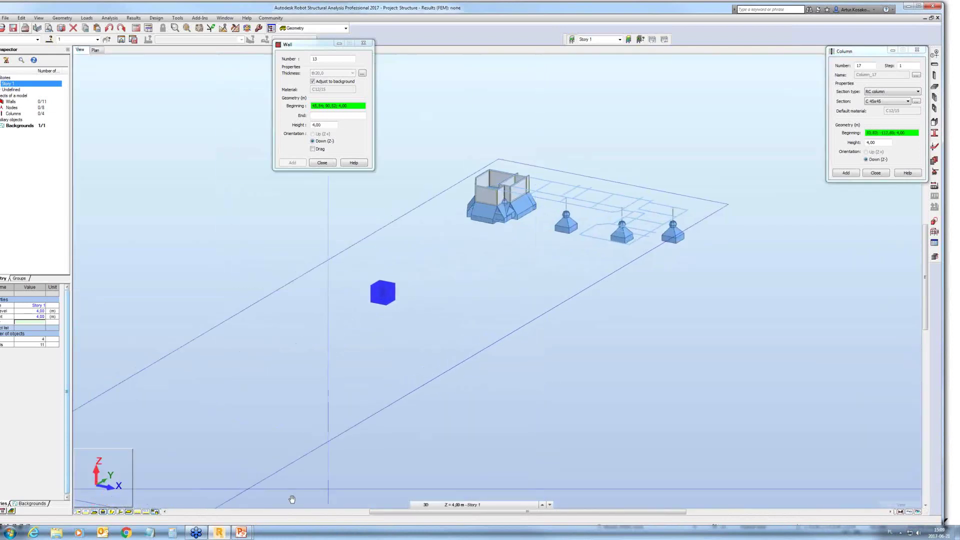
pyautogui.click(111, 512)
pyautogui.moveTo(482, 385); pyautogui.dragTo(512, 448)
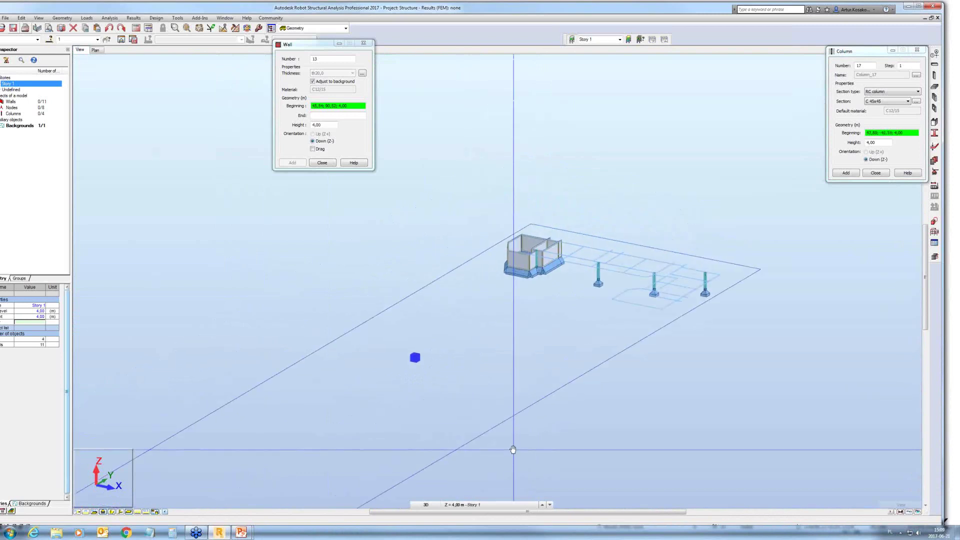
pyautogui.moveTo(488, 418); pyautogui.dragTo(573, 412)
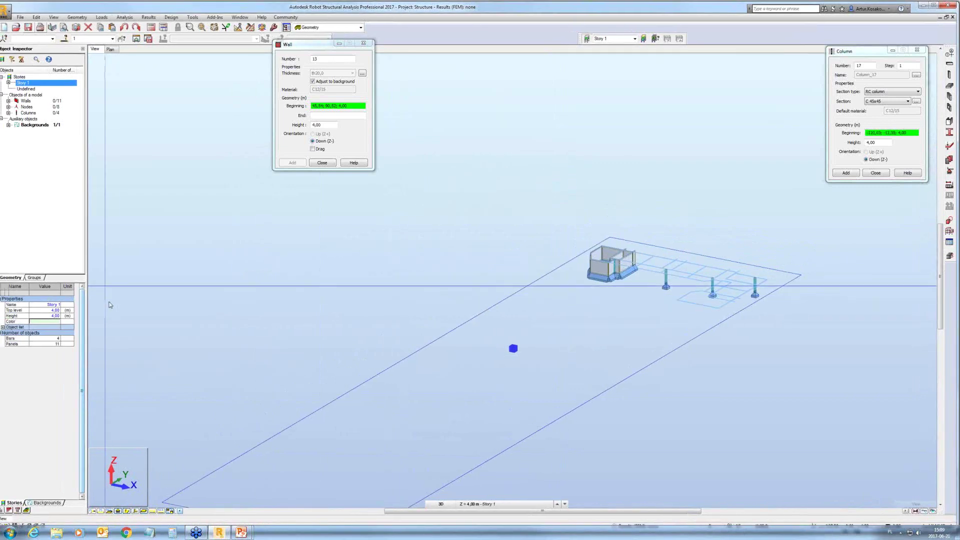
# Select the story background in the object list and switch its display off by setting On to No
pyautogui.click(9, 125)
pyautogui.click(45, 131)
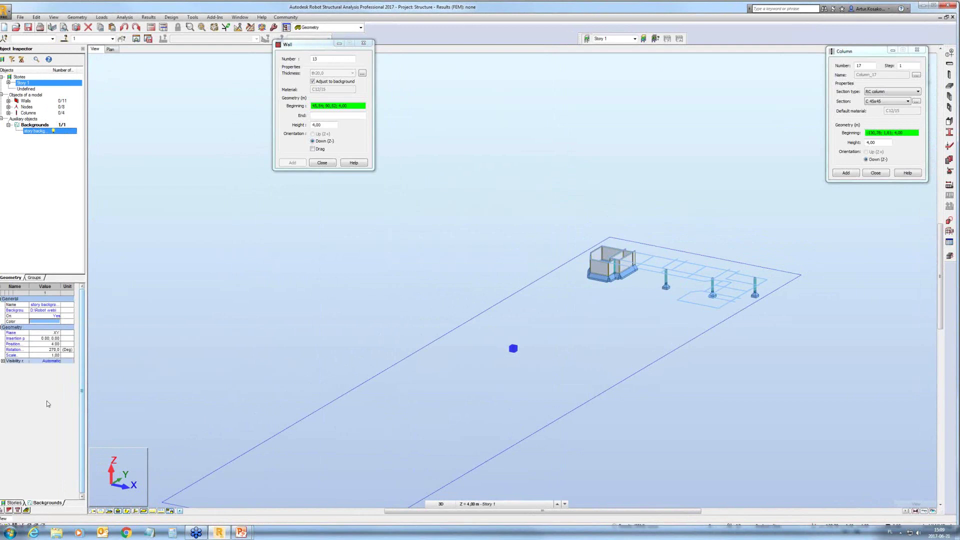
pyautogui.click(50, 316)
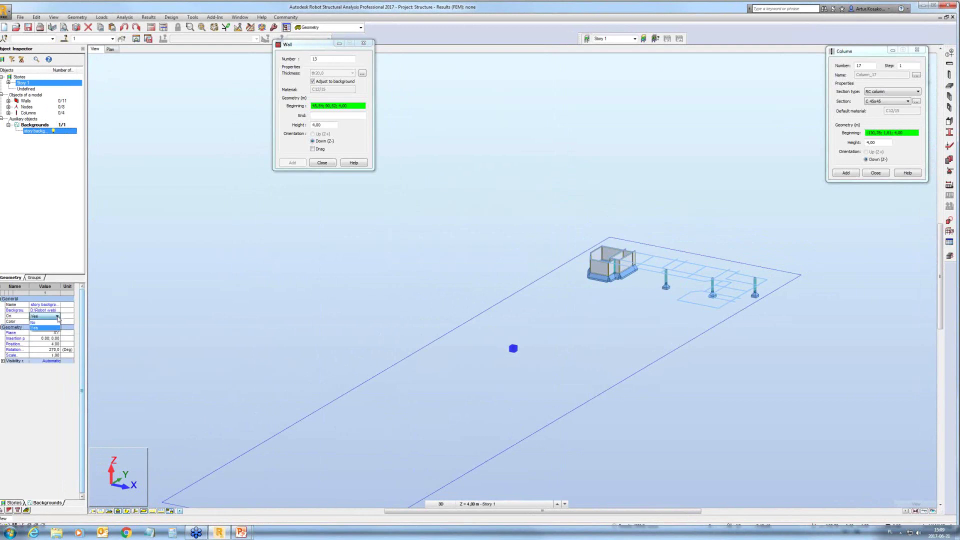
pyautogui.click(40, 321)
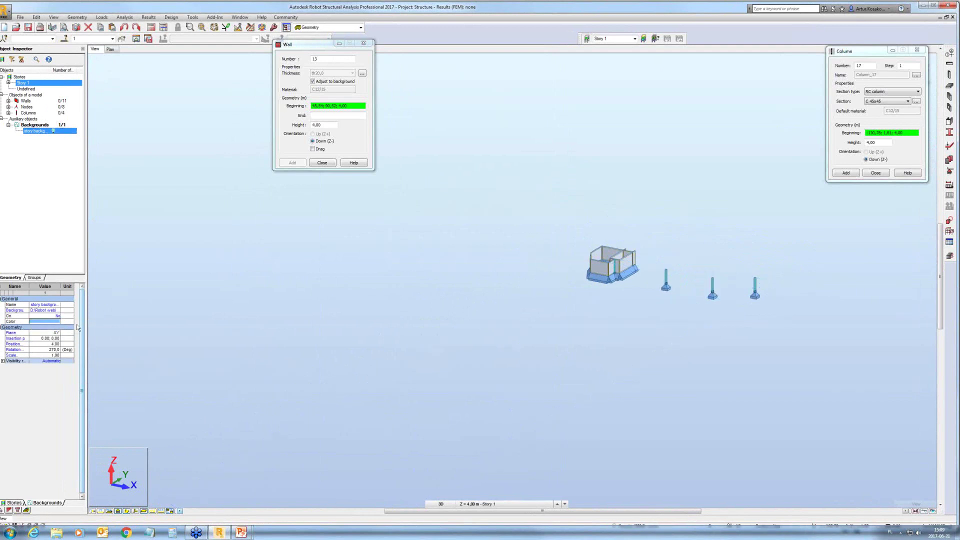
pyautogui.moveTo(306, 361); pyautogui.dragTo(261, 385, button='middle')
pyautogui.scroll(4, 410, 334)
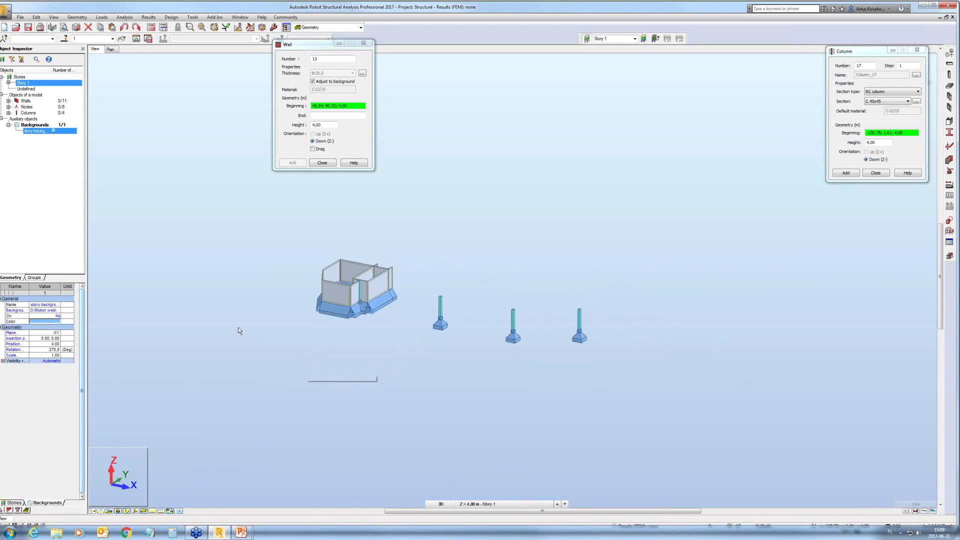
pyautogui.rightClick(47, 84)
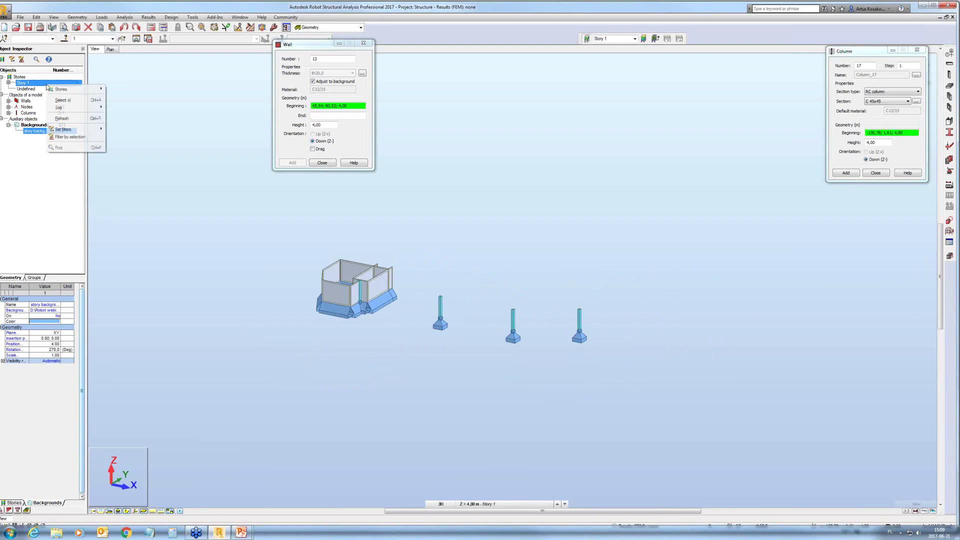
pyautogui.moveTo(96, 91)
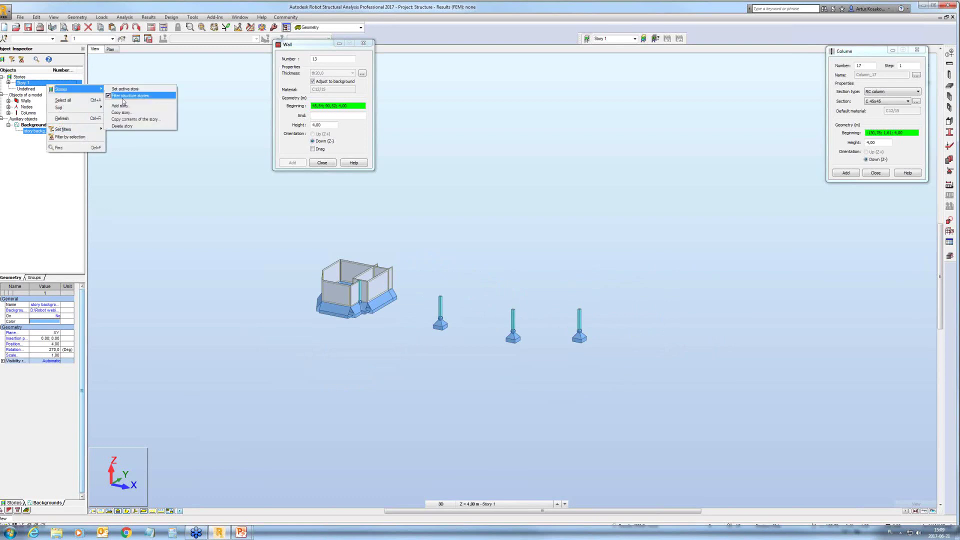
pyautogui.click(131, 113)
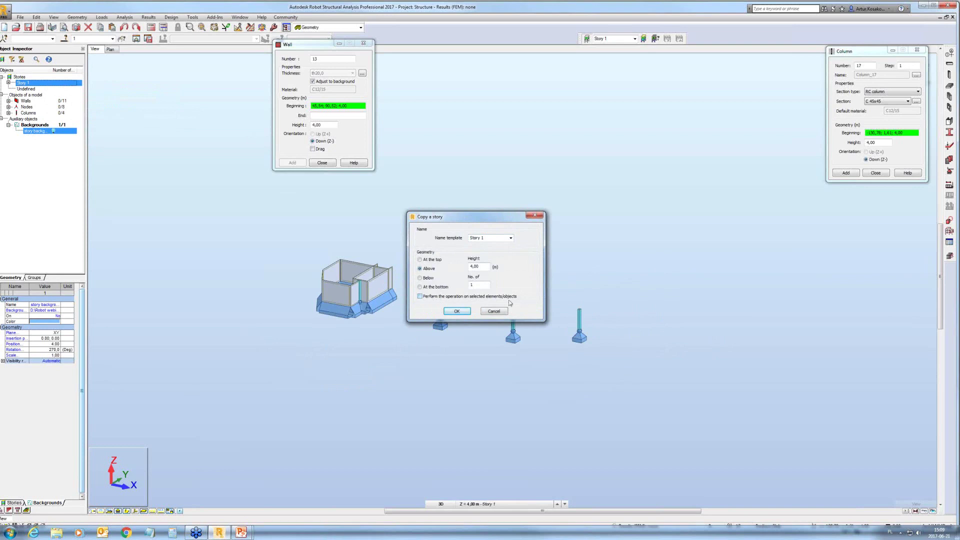
pyautogui.moveTo(469, 218); pyautogui.dragTo(170, 214)
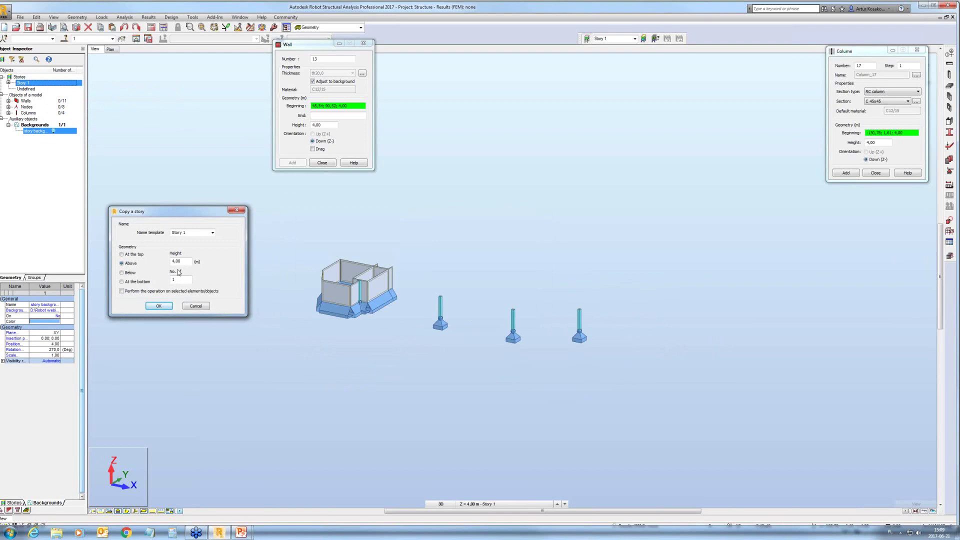
pyautogui.moveTo(174, 281); pyautogui.dragTo(170, 281)
pyautogui.click(195, 305)
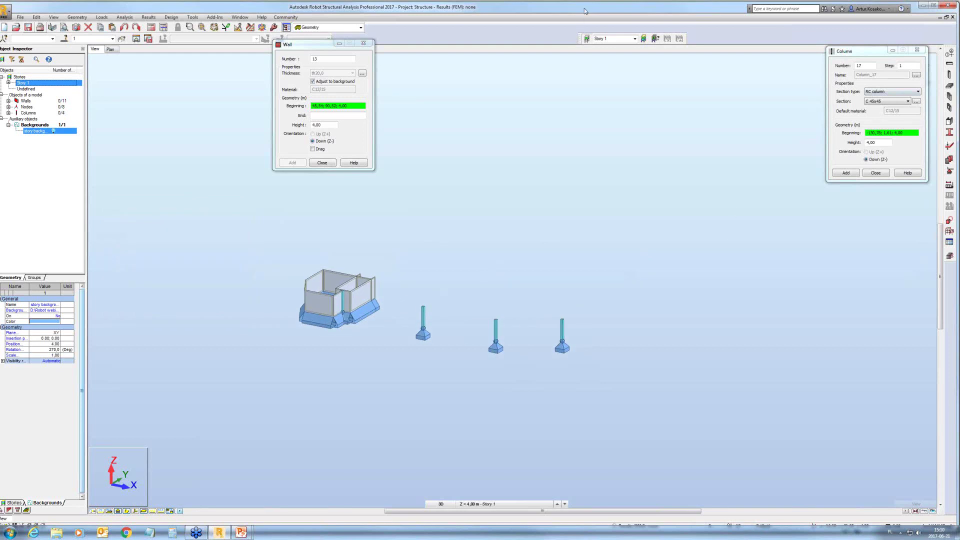
# Create a floor slab with the Shell model by tracing its contour through the upper corners of the Story 1 walls
pyautogui.moveTo(585, 11); pyautogui.dragTo(546, 19)
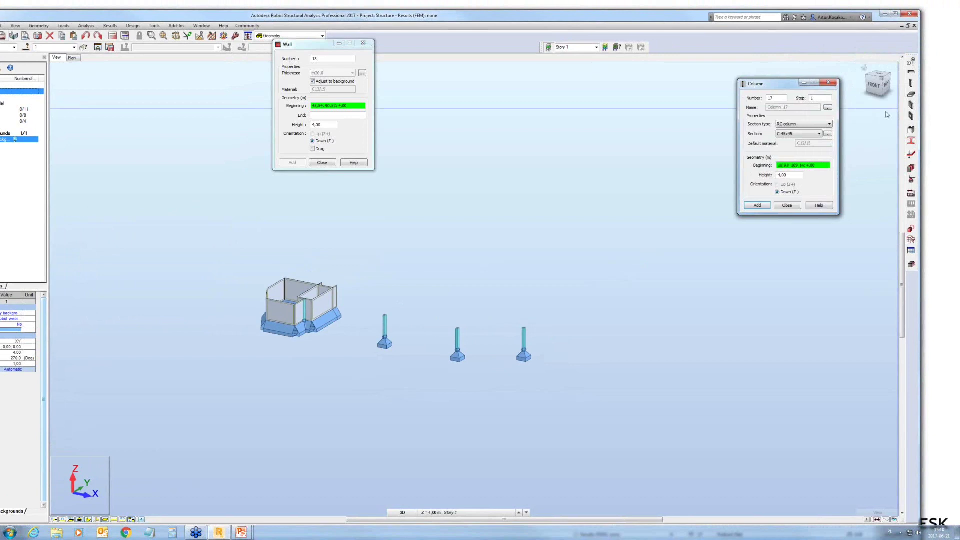
pyautogui.click(910, 94)
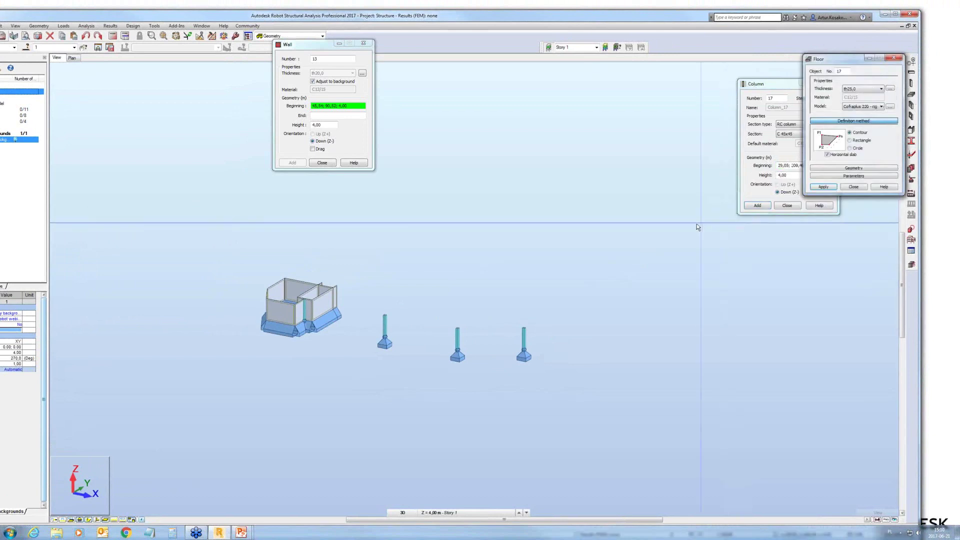
pyautogui.click(881, 107)
pyautogui.click(854, 131)
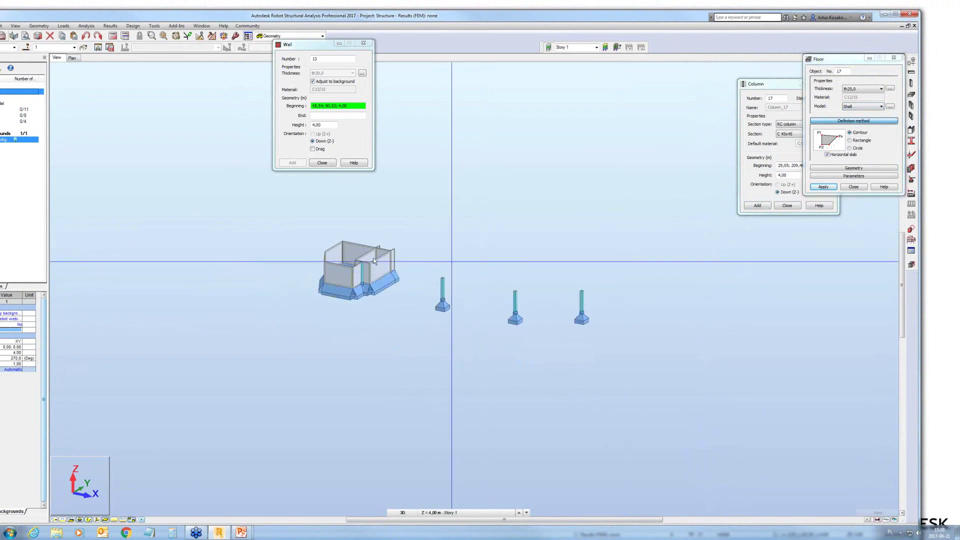
pyautogui.scroll(4, 373, 257)
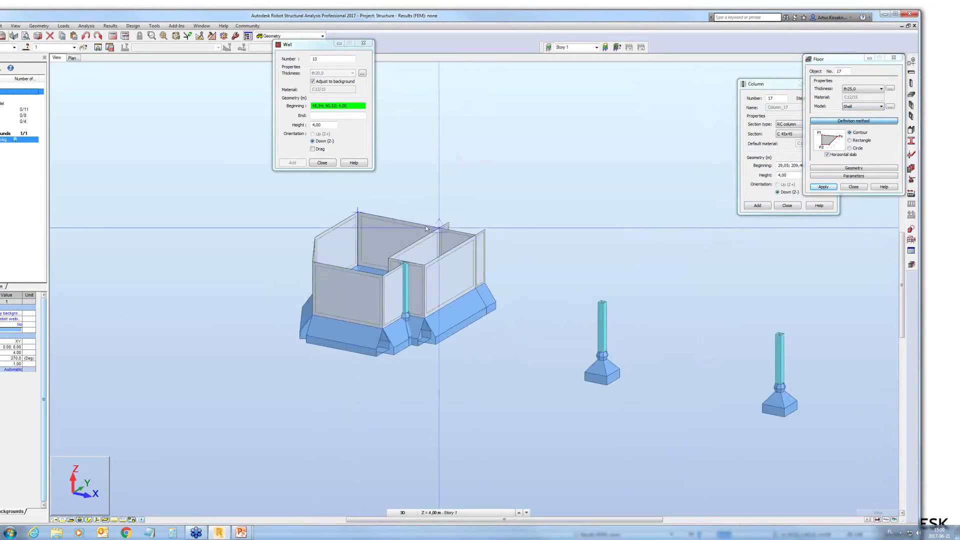
pyautogui.click(485, 232)
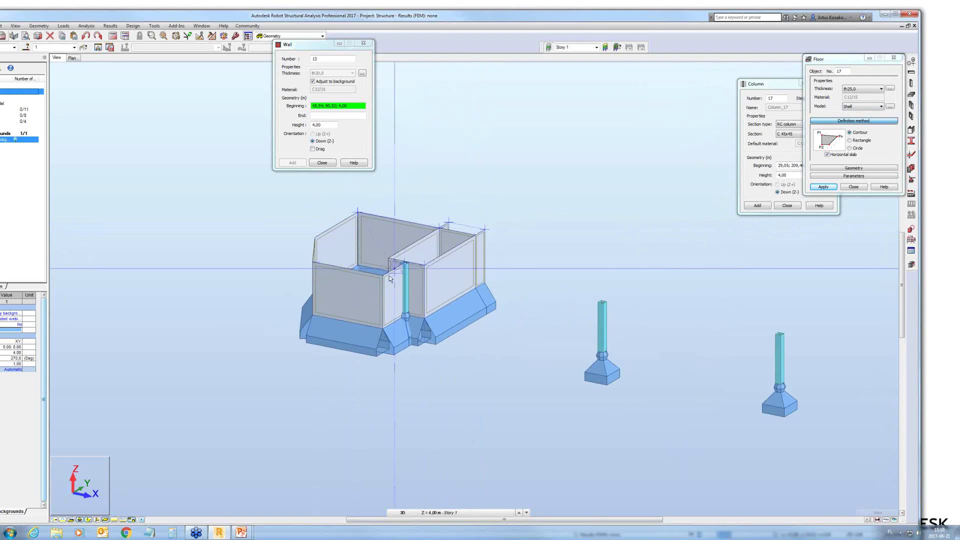
pyautogui.click(316, 243)
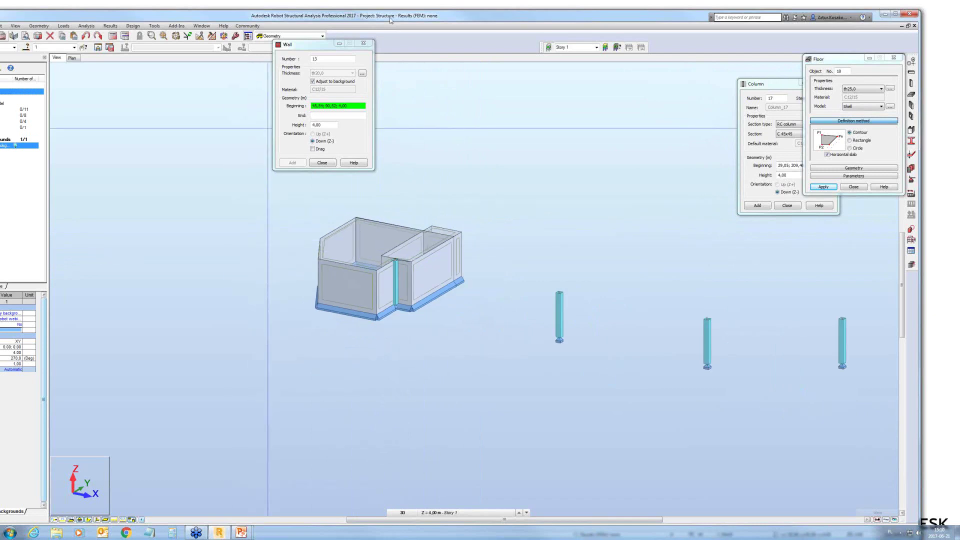
# Copy Story 1 twice above itself with a height of 4.00 m, leaving the operation unrestricted to selected objects
pyautogui.moveTo(392, 18); pyautogui.dragTo(451, 15)
pyautogui.rightClick(54, 88)
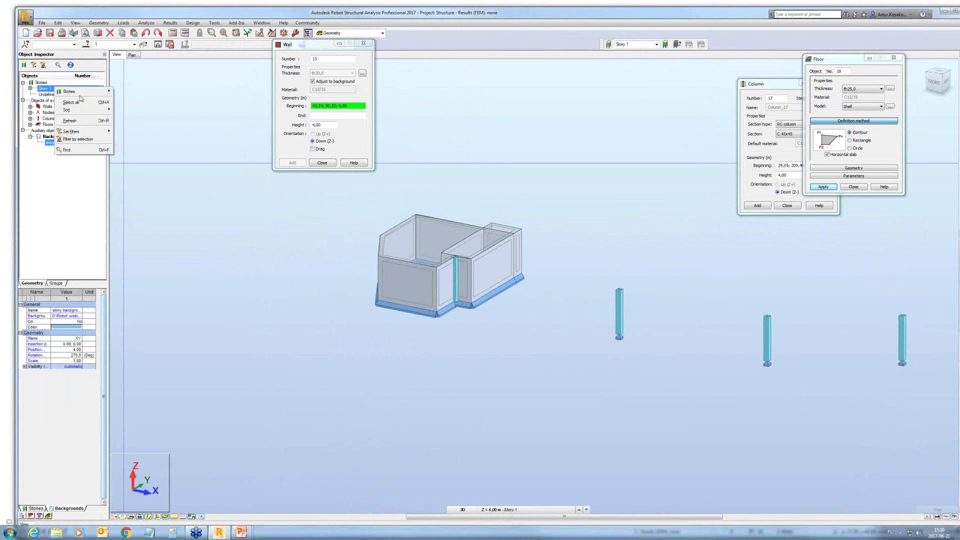
pyautogui.moveTo(85, 91)
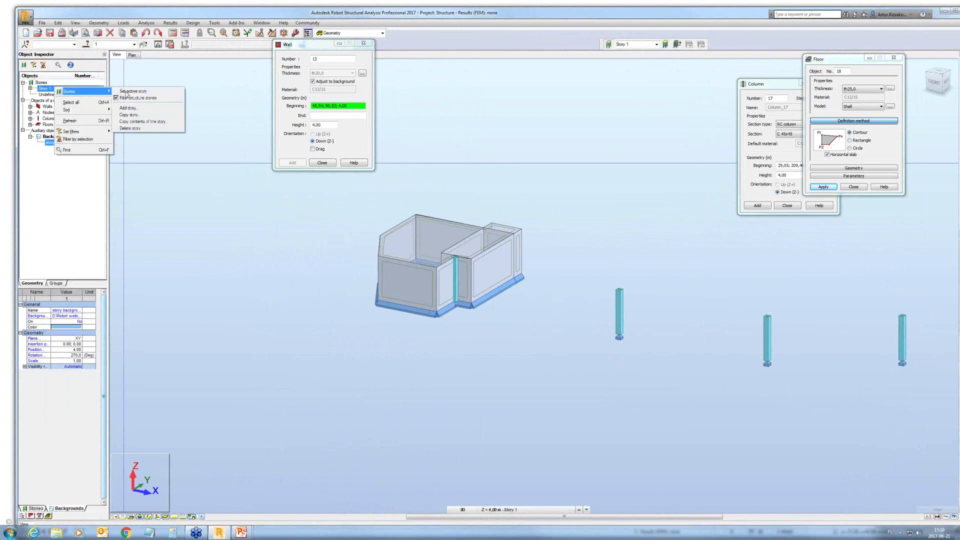
pyautogui.click(140, 116)
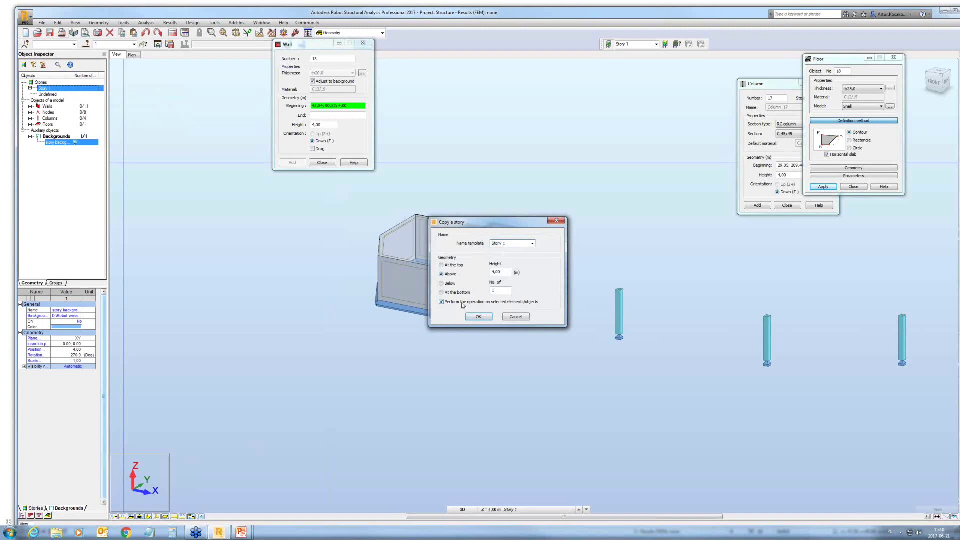
pyautogui.click(463, 304)
pyautogui.click(503, 291)
pyautogui.click(485, 317)
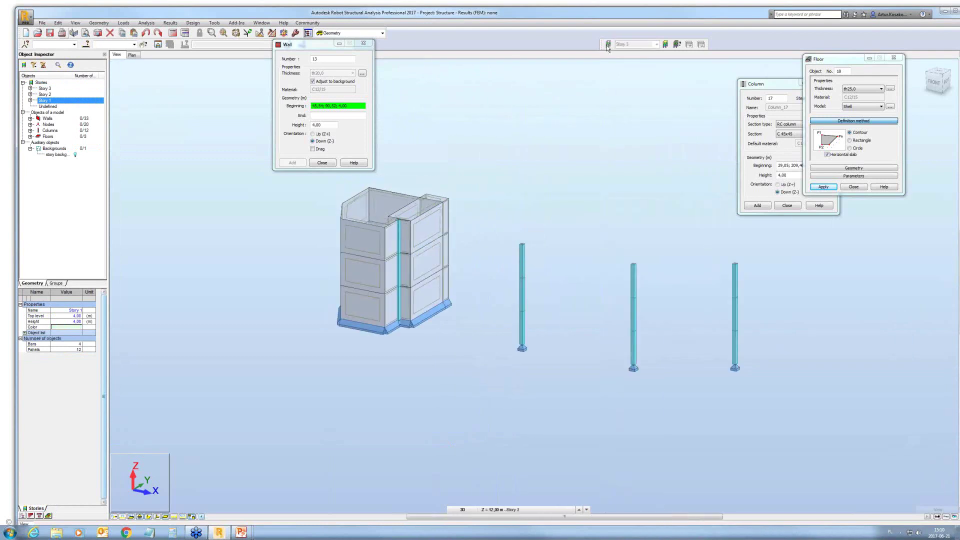
pyautogui.moveTo(561, 248); pyautogui.dragTo(529, 291, button='middle')
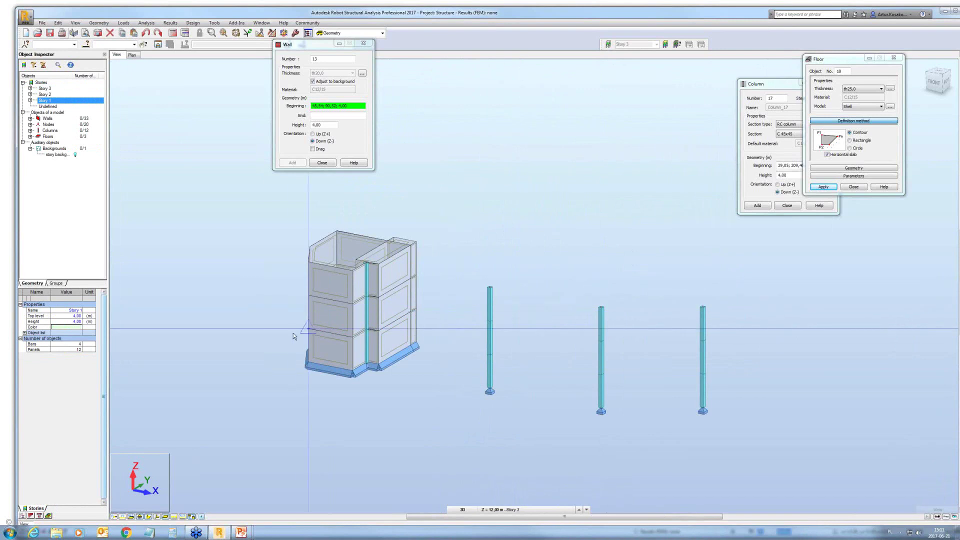
pyautogui.moveTo(298, 321); pyautogui.dragTo(233, 355, button='middle')
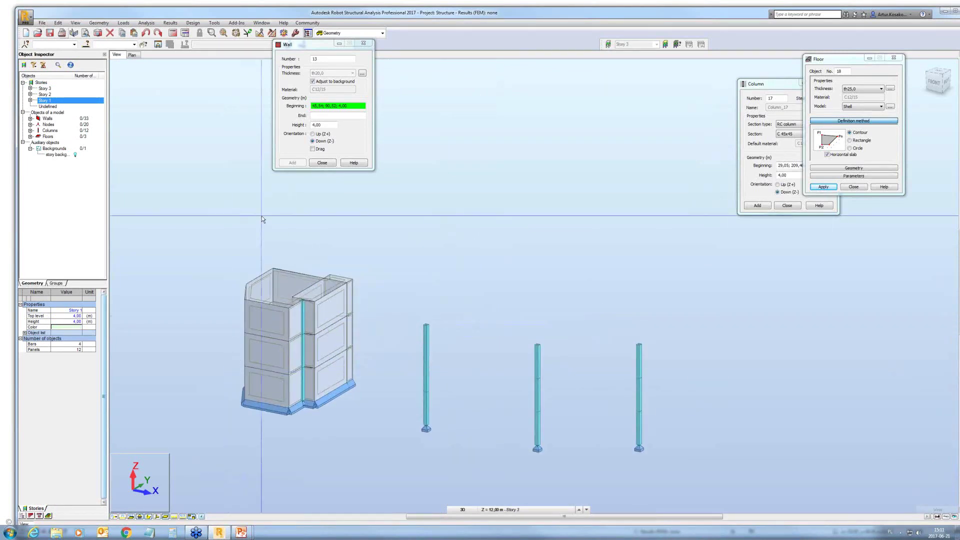
# Set the meshing options of all panels to simple mesh generation (Coons), with the mesh defined by element size
pyautogui.click(272, 33)
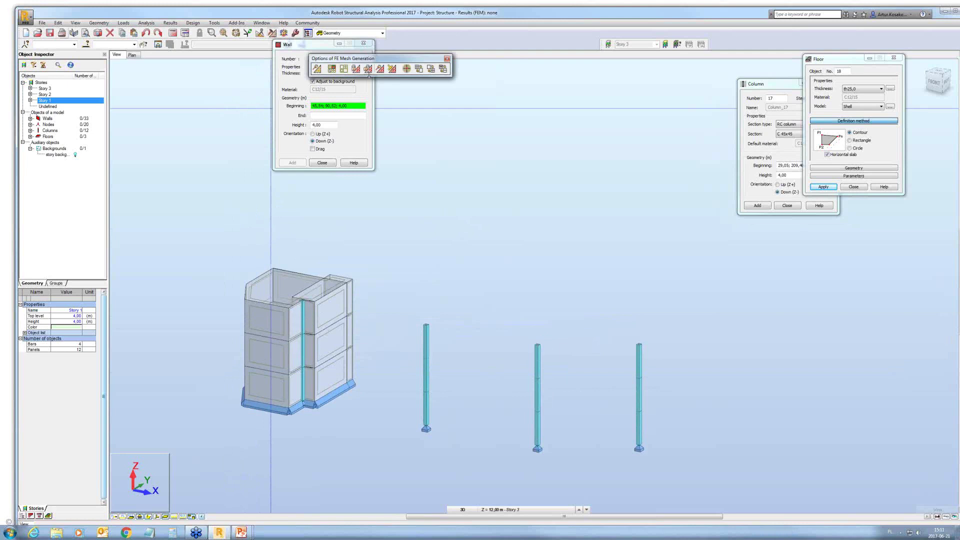
pyautogui.click(344, 70)
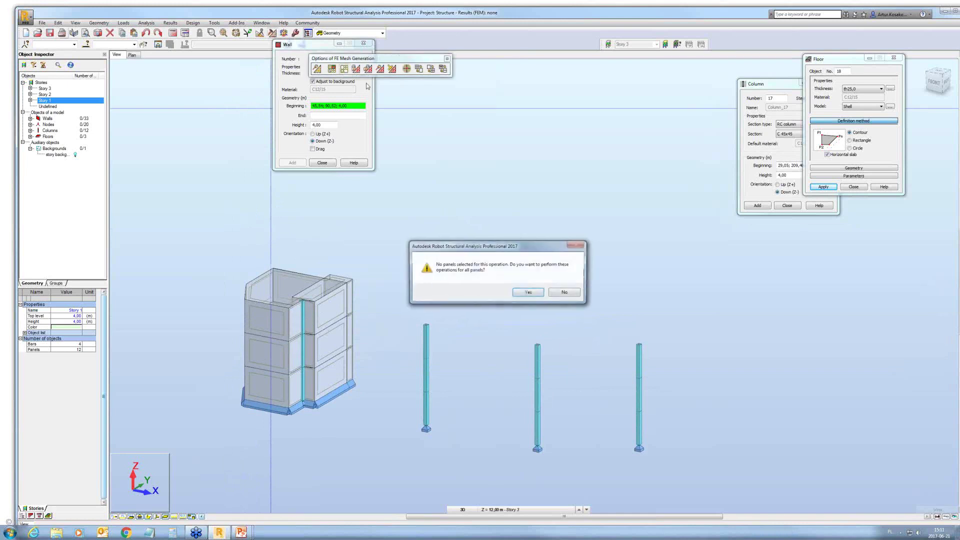
pyautogui.click(529, 292)
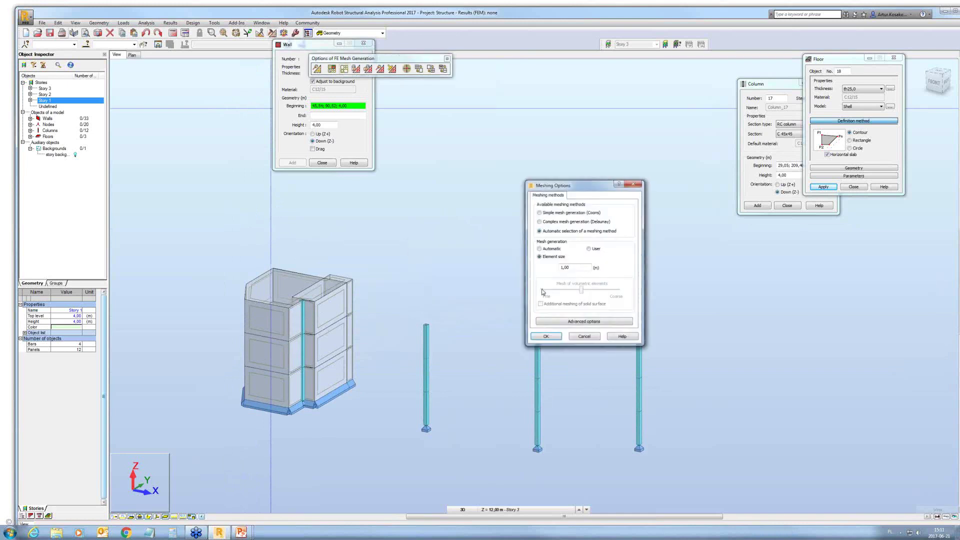
pyautogui.click(570, 214)
pyautogui.doubleClick(577, 267)
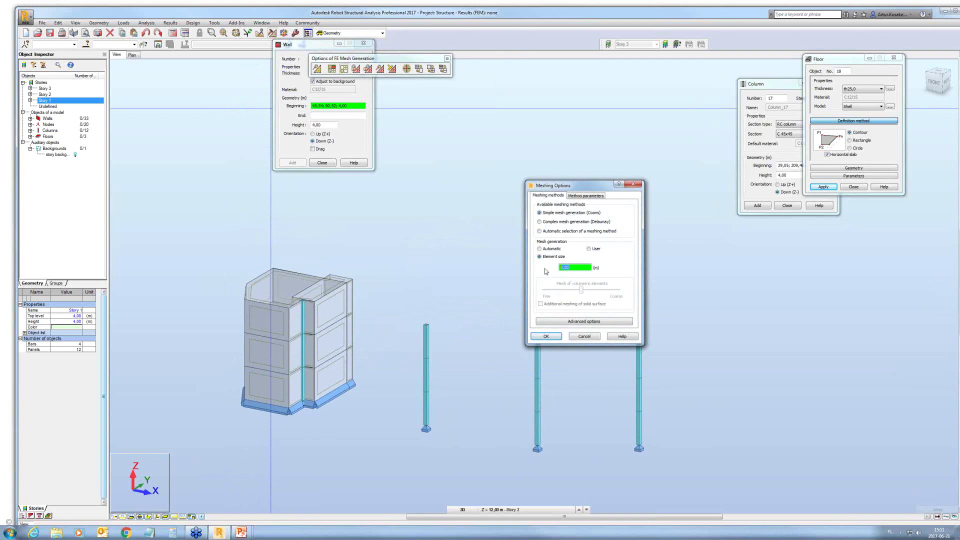
pyautogui.click(548, 336)
# Generate the finite element mesh for all walls and floors, and clear the panel selection
pyautogui.click(386, 72)
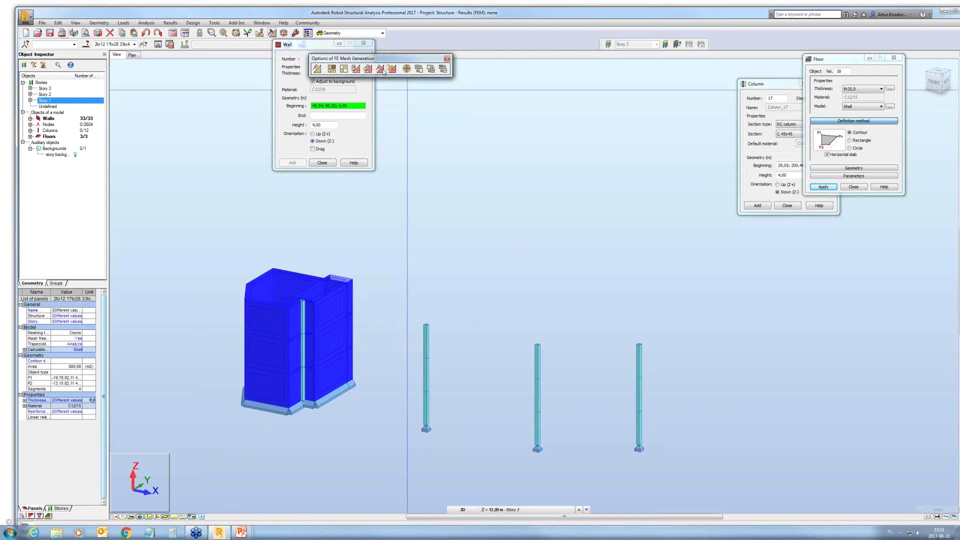
pyautogui.click(383, 71)
pyautogui.rightClick(500, 180)
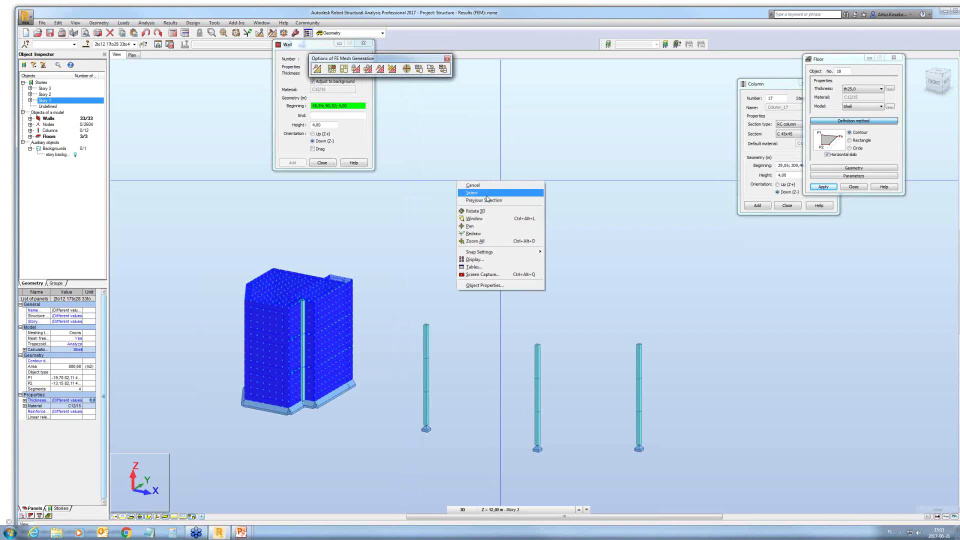
pyautogui.click(490, 191)
pyautogui.click(490, 190)
pyautogui.moveTo(492, 189); pyautogui.dragTo(511, 170, button='middle')
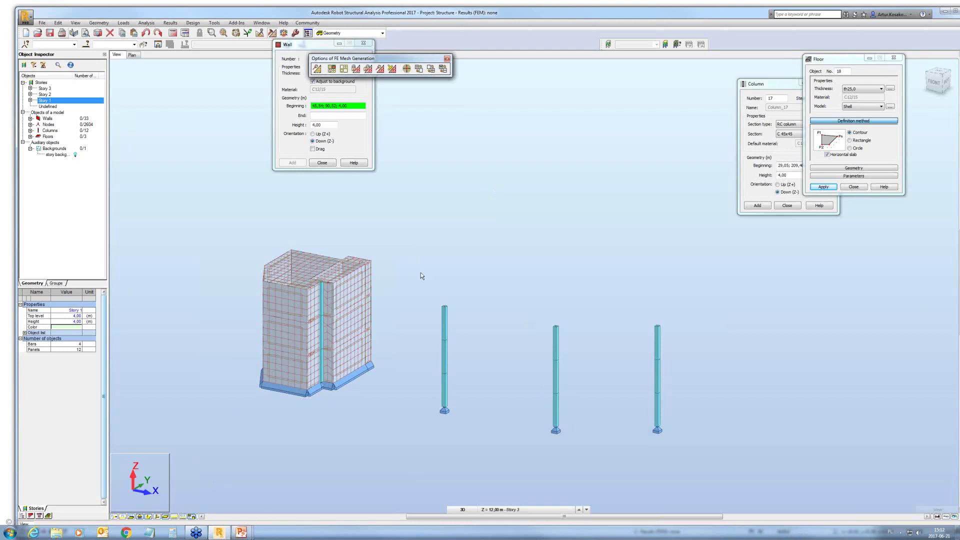
# Switch to the forum thread "Import Autocad meshes in ARSA" in the browser and play the helmetpanels video from its last reply in full screen
pyautogui.doubleClick(570, 16)
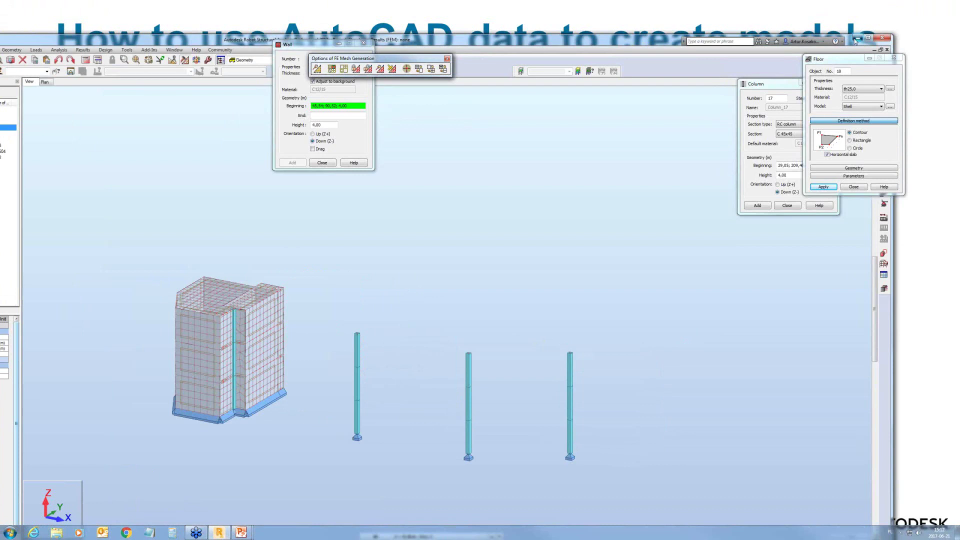
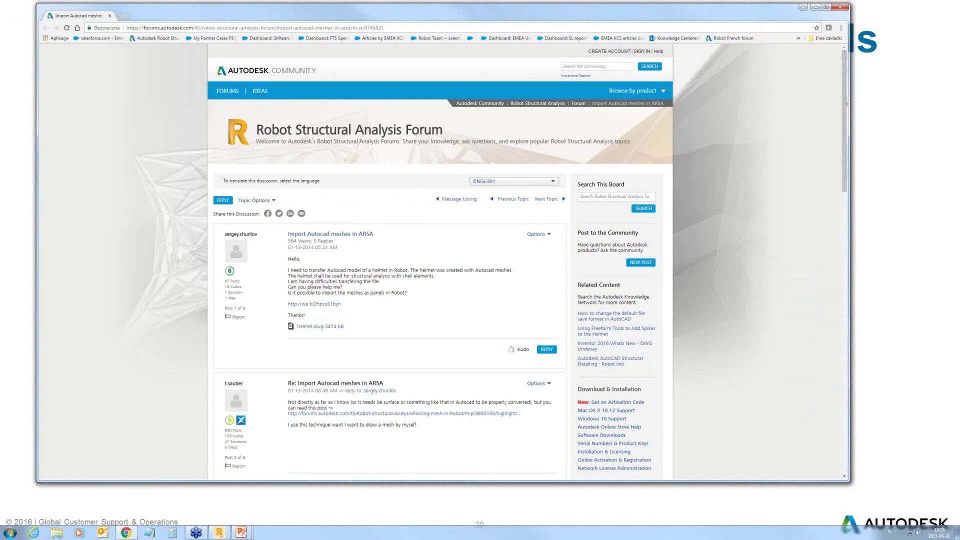
pyautogui.scroll(-12, 789, 244)
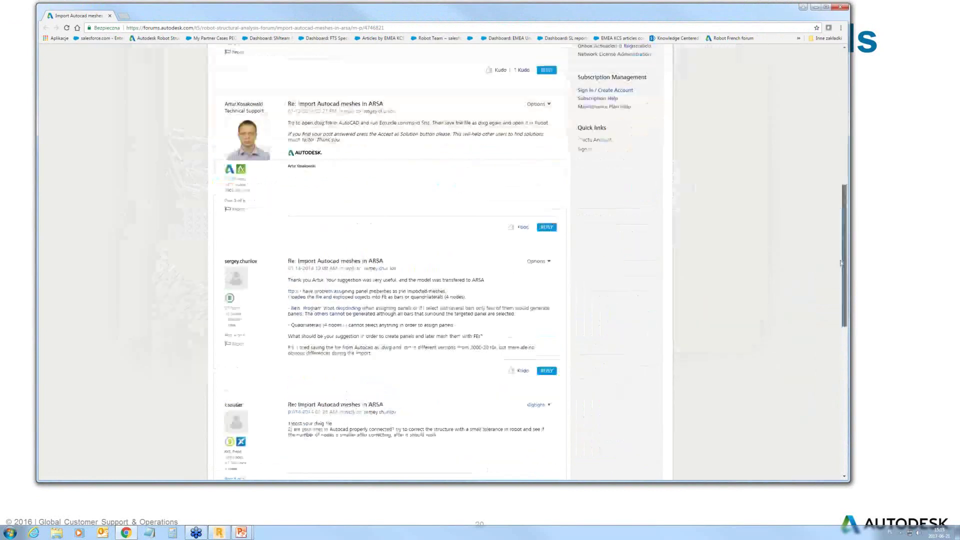
pyautogui.scroll(-2, 789, 245)
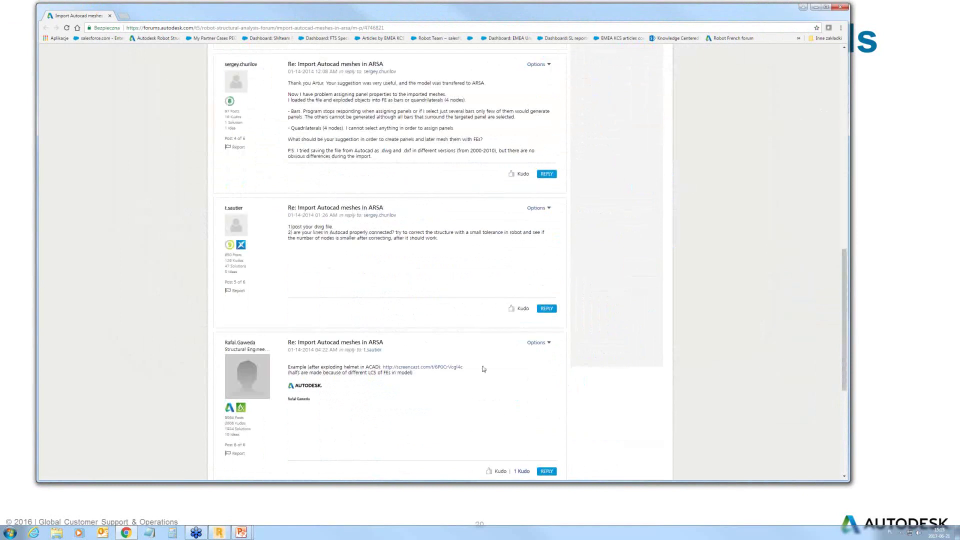
pyautogui.click(452, 369)
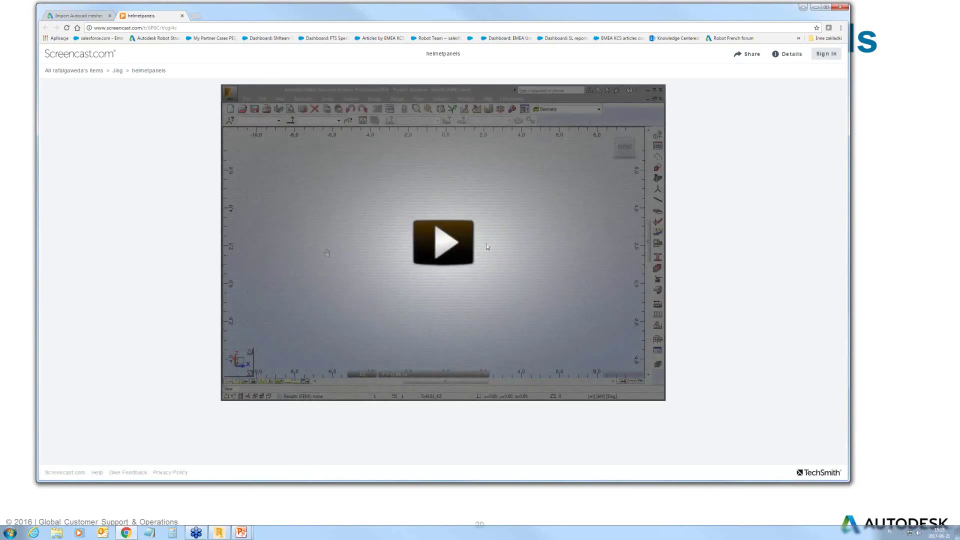
pyautogui.click(445, 255)
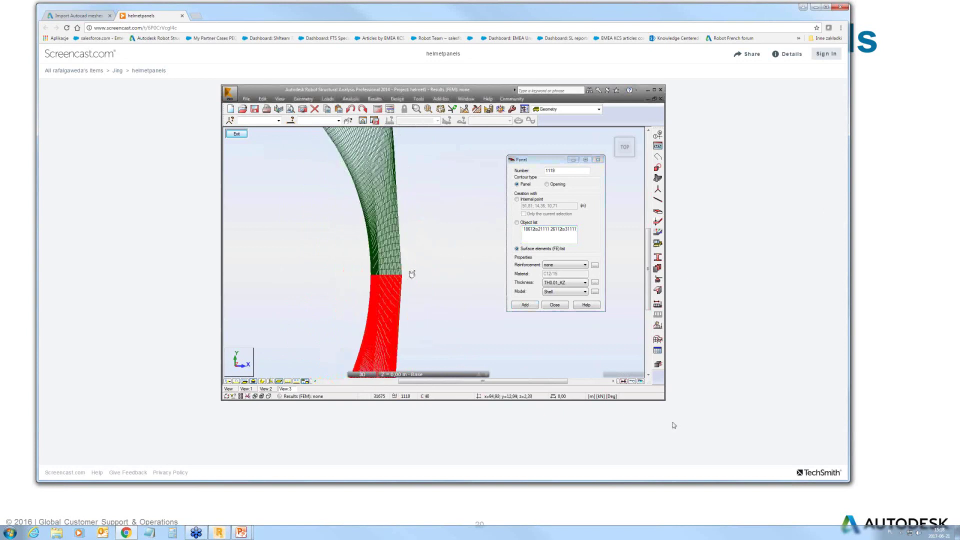
pyautogui.moveTo(656, 91)
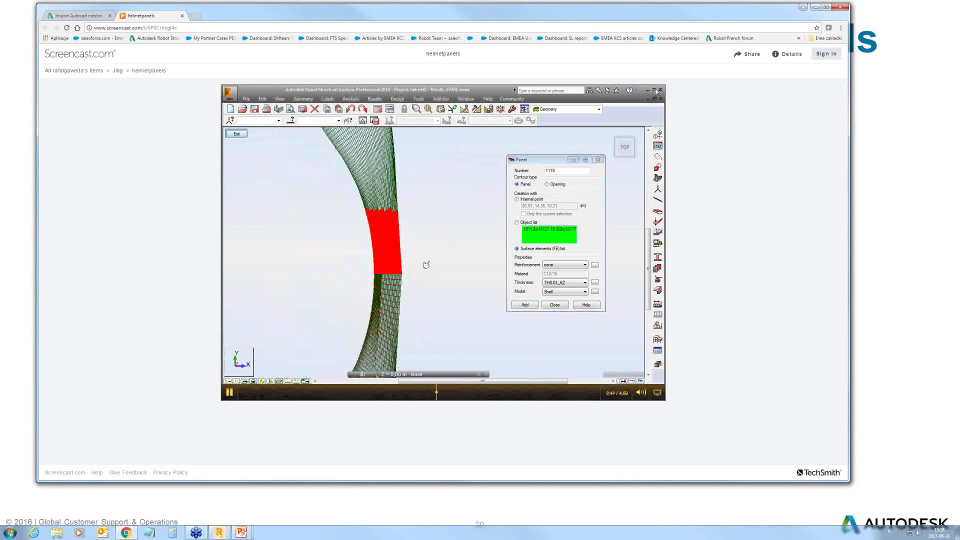
pyautogui.click(658, 394)
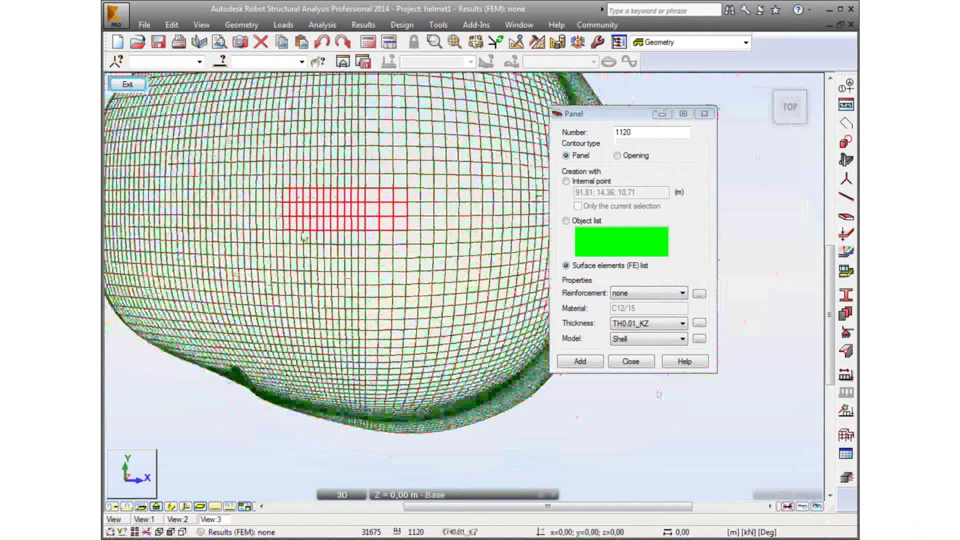
# Try to select one half of the helmet mesh's surface elements for a new panel, checking the selection's boundary from several sides
pyautogui.moveTo(494, 362); pyautogui.dragTo(167, 216)
pyautogui.scroll(8, 506, 244)
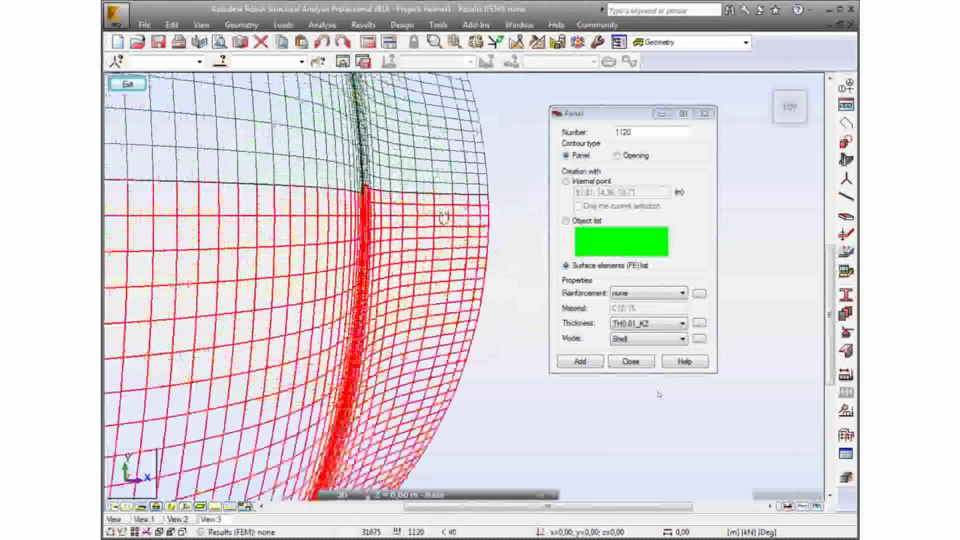
pyautogui.keyDown('shift'); pyautogui.moveTo(380, 220); pyautogui.dragTo(321, 314, button='middle'); pyautogui.keyUp('shift')
pyautogui.scroll(-4, 309, 229)
pyautogui.scroll(3, 345, 211)
pyautogui.scroll(-3, 321, 314)
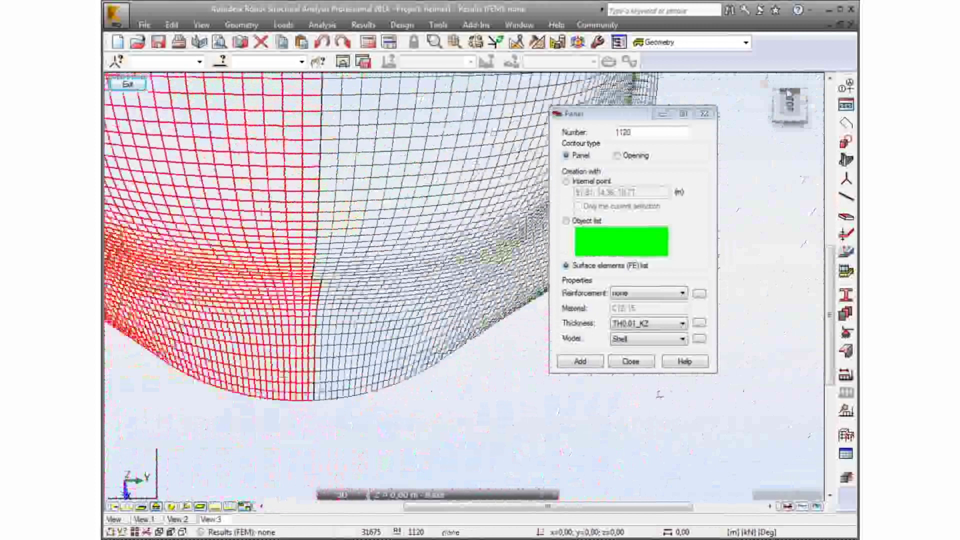
pyautogui.click(787, 93)
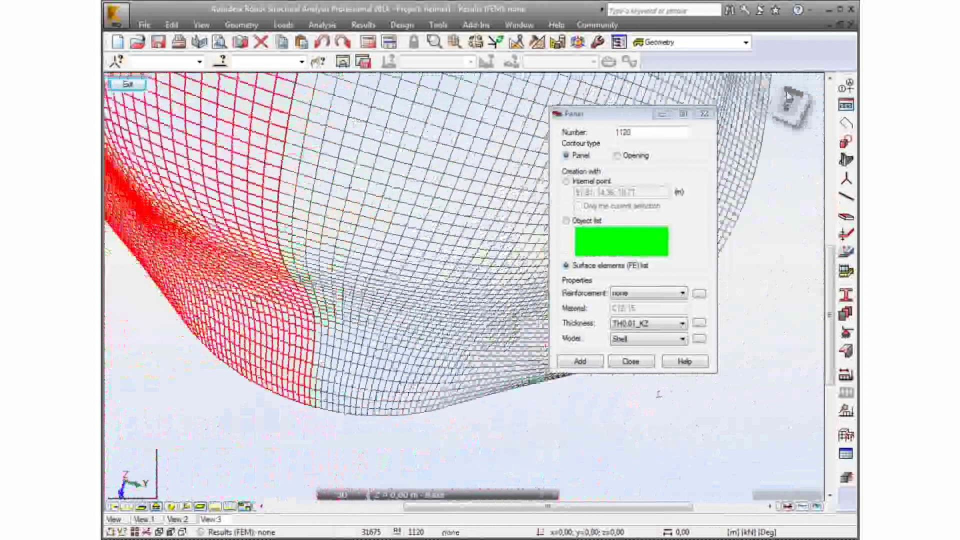
pyautogui.moveTo(788, 93); pyautogui.dragTo(219, 237)
pyautogui.scroll(-5, 445, 261)
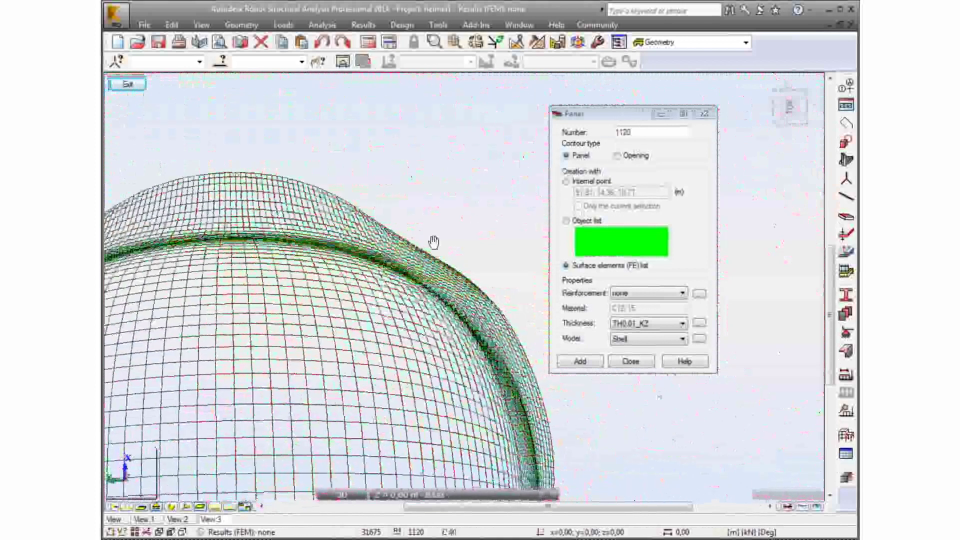
# Select the surface elements of one lengthwise half of the helmet mesh and add them as a Shell panel with thickness TH0.01_KZ
pyautogui.moveTo(432, 242); pyautogui.dragTo(518, 431)
pyautogui.moveTo(300, 335); pyautogui.dragTo(197, 107)
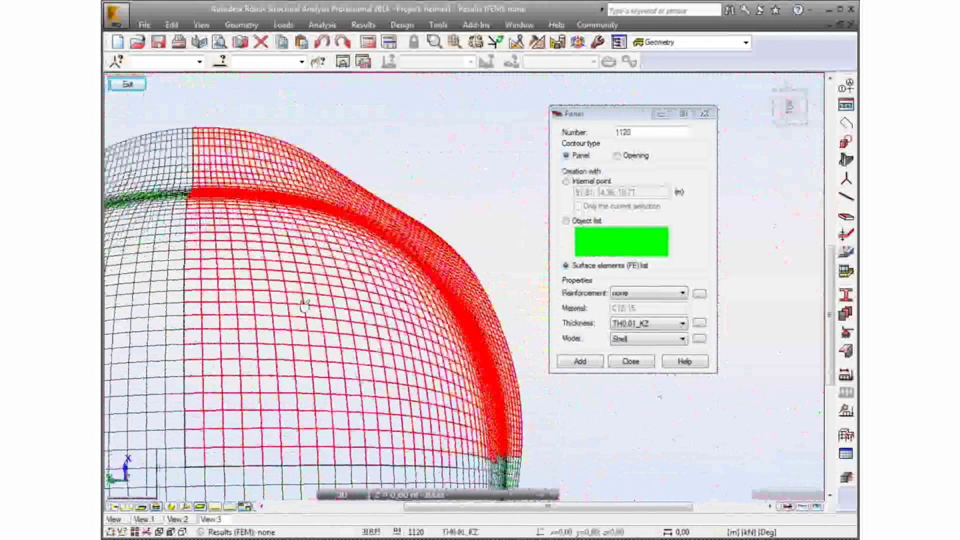
pyautogui.moveTo(221, 221); pyautogui.dragTo(321, 208, button='middle')
pyautogui.scroll(-5, 392, 420)
pyautogui.scroll(4, 396, 416)
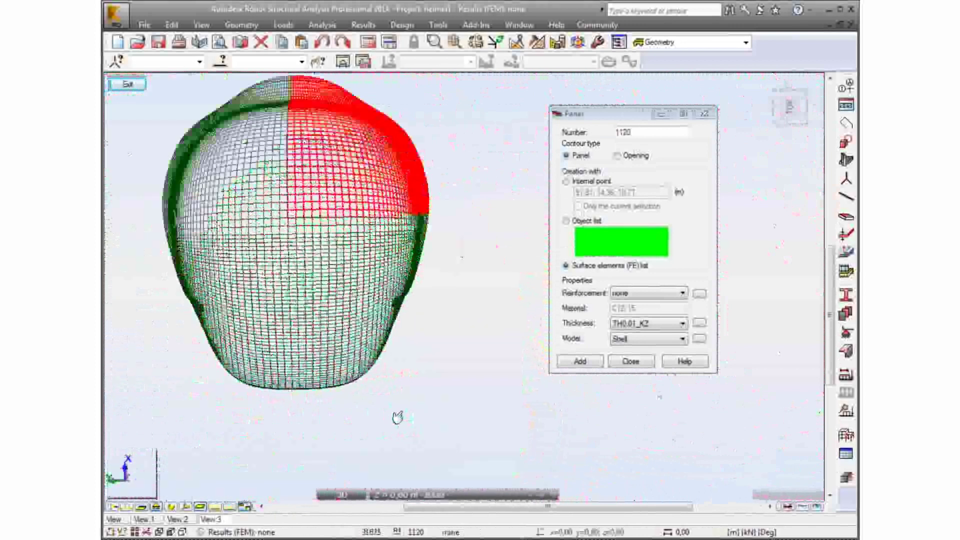
pyautogui.moveTo(466, 406); pyautogui.dragTo(257, 167)
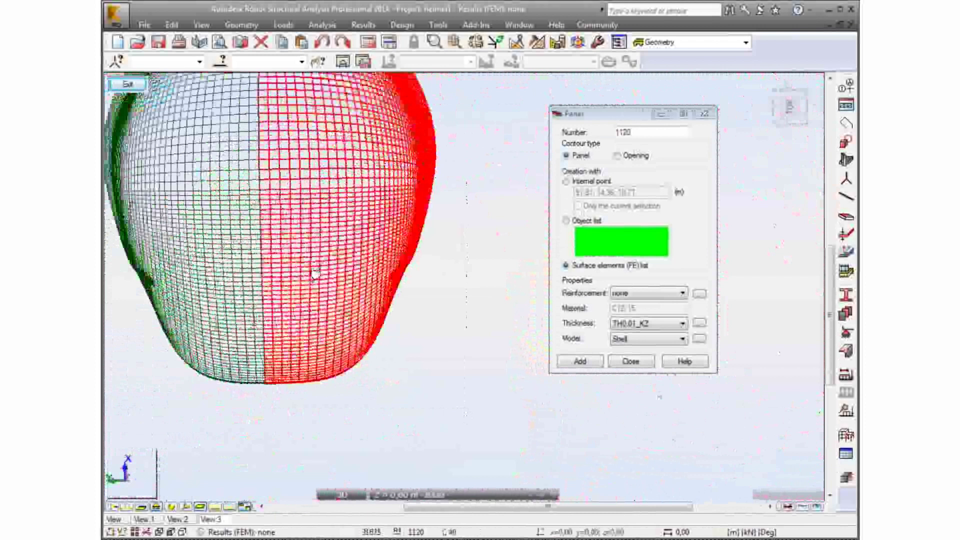
pyautogui.scroll(2, 278, 405)
pyautogui.scroll(2, 250, 382)
pyautogui.scroll(-3, 250, 381)
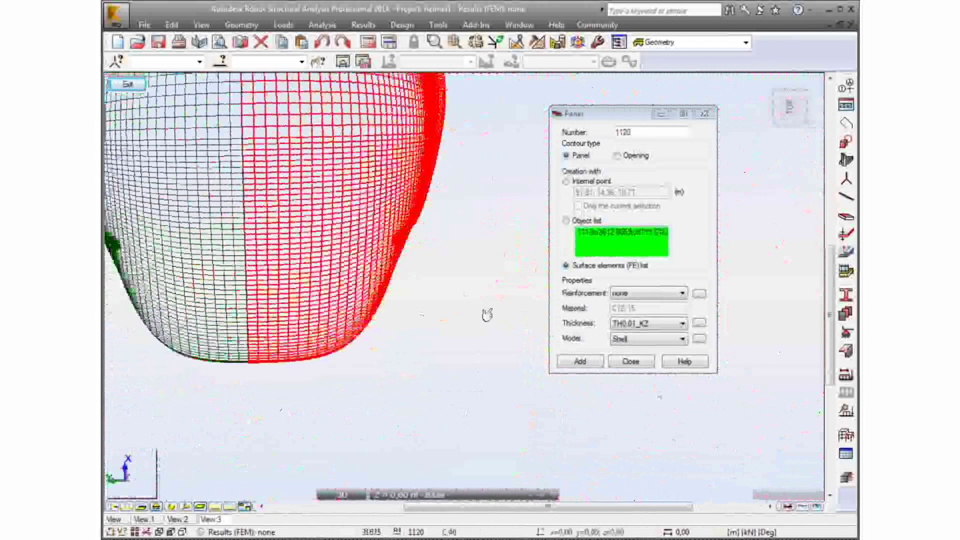
pyautogui.scroll(2, 482, 320)
pyautogui.scroll(-3, 483, 320)
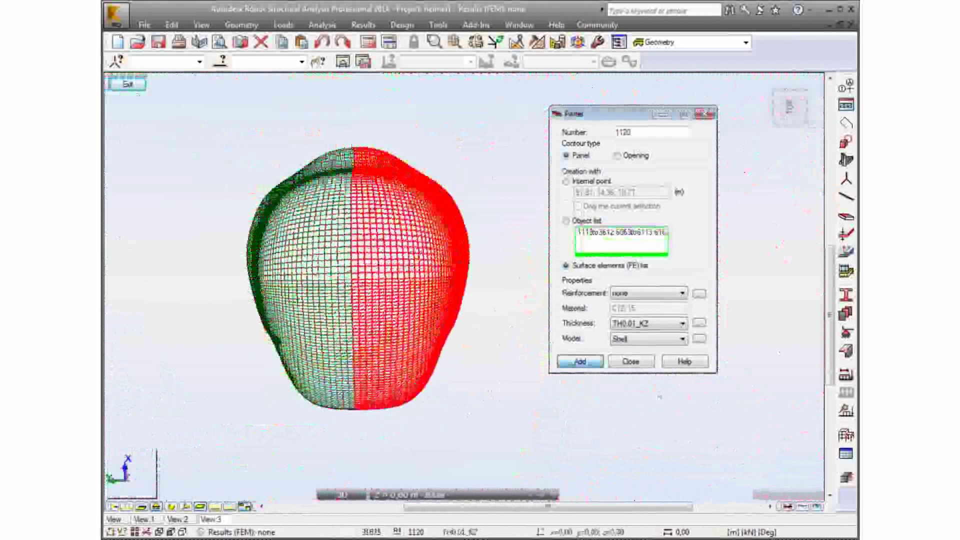
# Select the whole helmet mesh and subtract the finite elements belonging to panels 1116 to 1119 and 1121 from the selection
pyautogui.moveTo(233, 143); pyautogui.dragTo(234, 164, button='middle')
pyautogui.moveTo(231, 144); pyautogui.dragTo(487, 438)
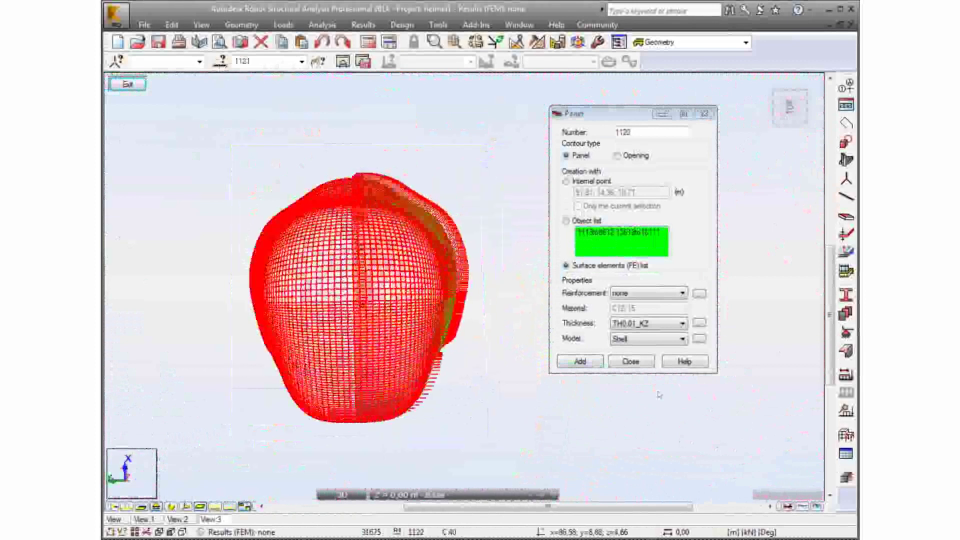
pyautogui.click(220, 61)
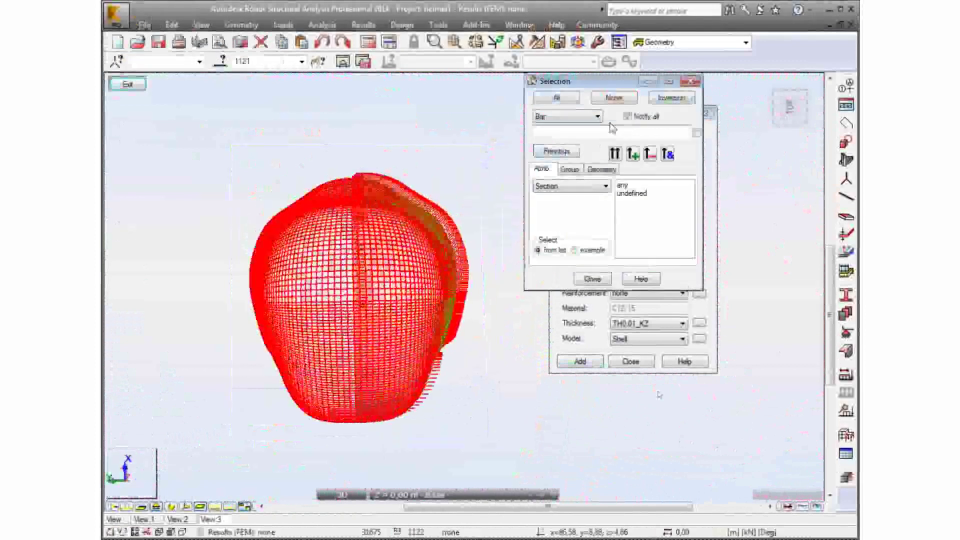
pyautogui.click(597, 116)
pyautogui.click(555, 170)
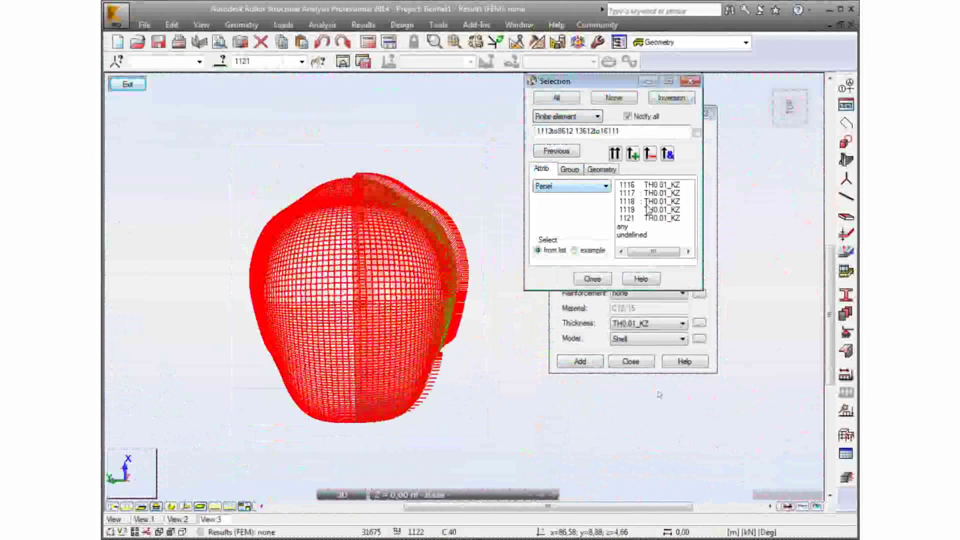
pyautogui.click(659, 220)
pyautogui.keyDown('shift'); pyautogui.click(660, 185); pyautogui.keyUp('shift')
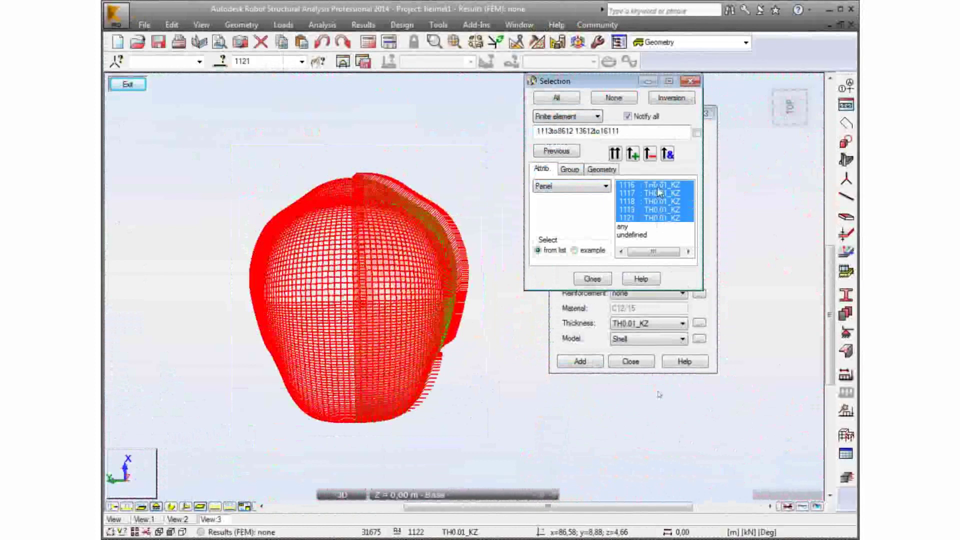
pyautogui.click(649, 154)
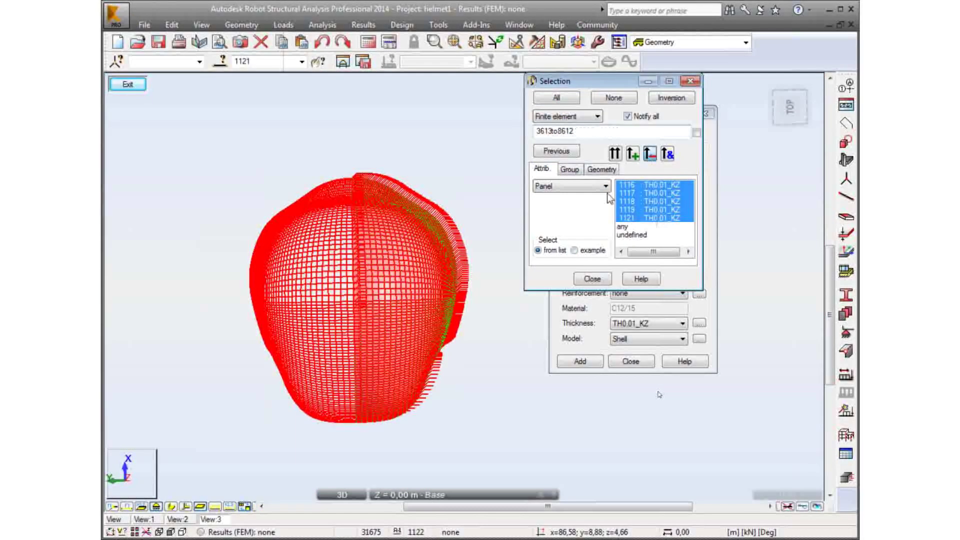
pyautogui.click(593, 117)
pyautogui.click(565, 161)
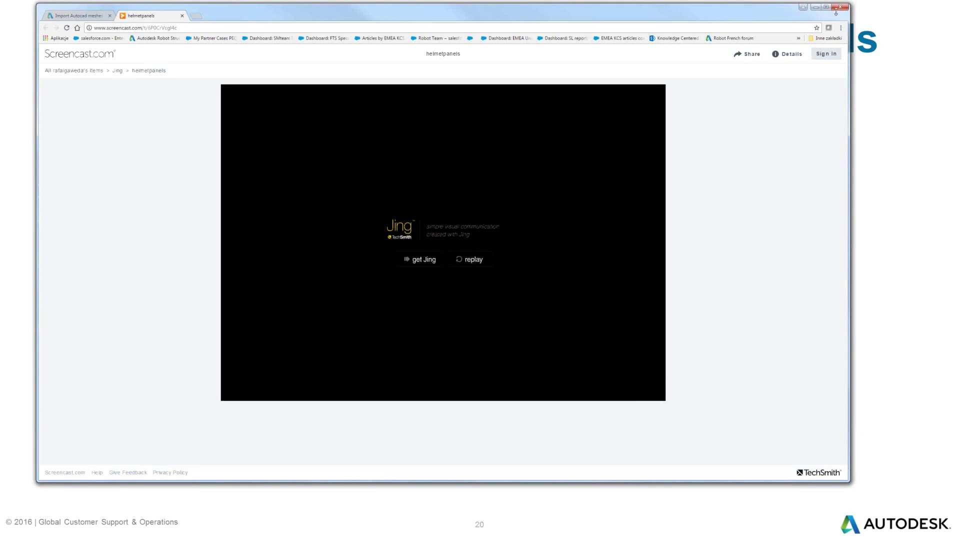
# Leave the helmetpanels video and open the forum thread "Forcing mesh in Robot" linked on the next presentation slide
pyautogui.click(841, 8)
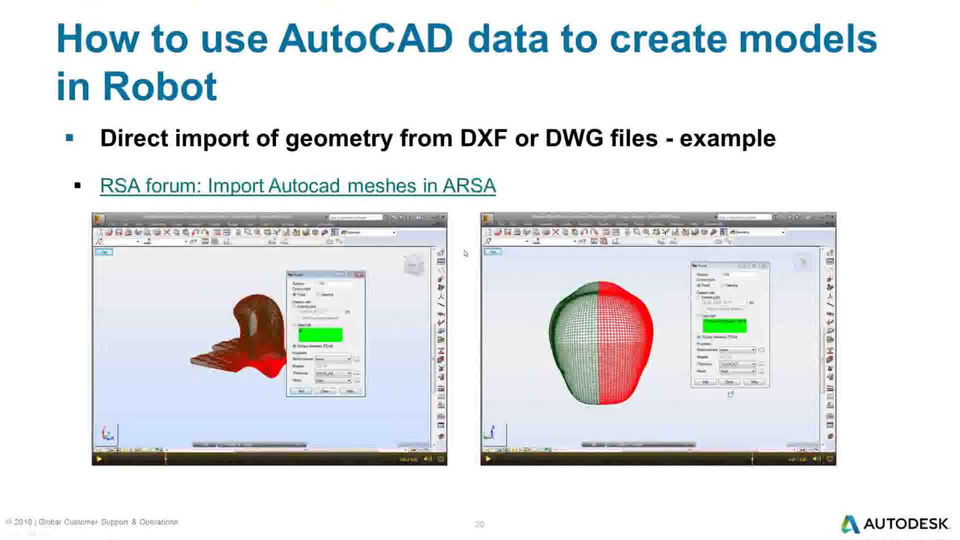
pyautogui.click(465, 250)
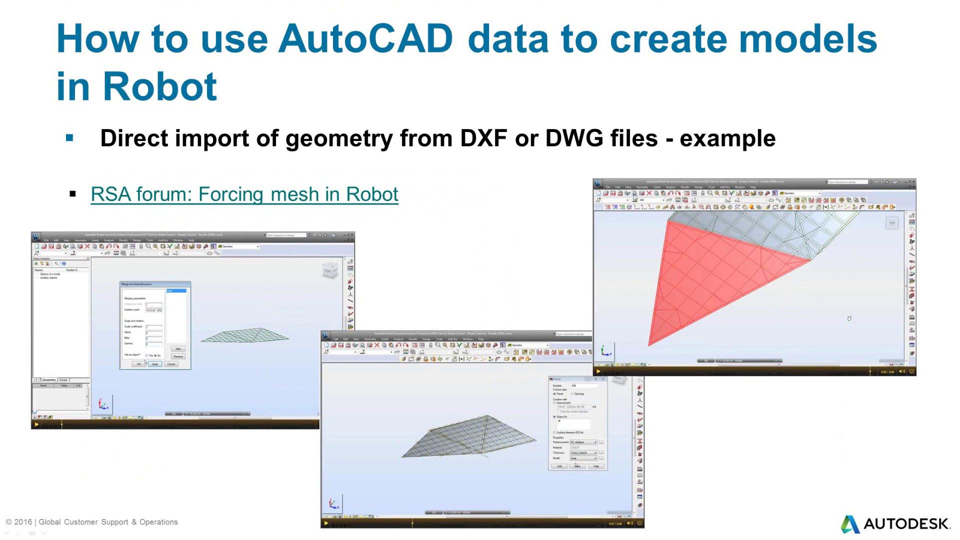
pyautogui.click(381, 206)
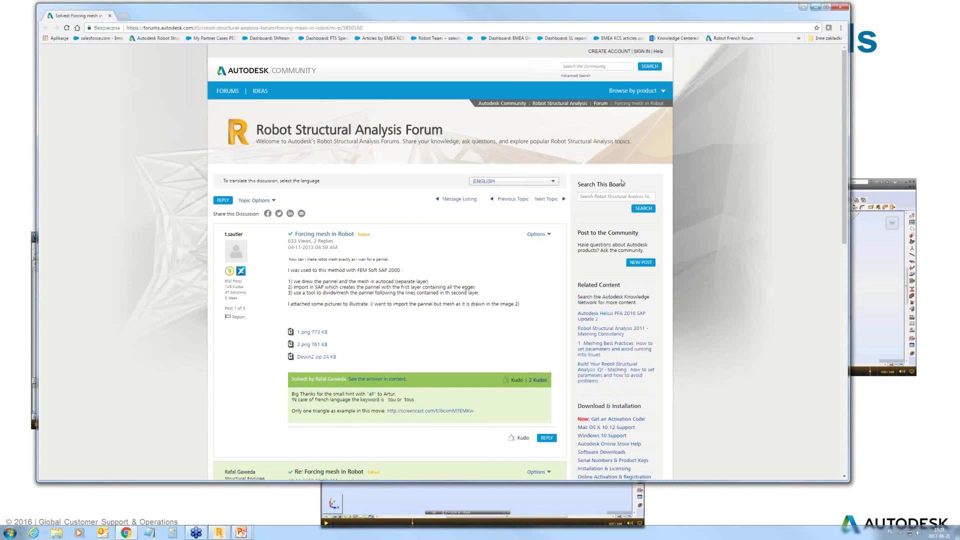
# Open the forcedmesh video linked in the thread's solution reply and play it
pyautogui.scroll(-15, 409, 169)
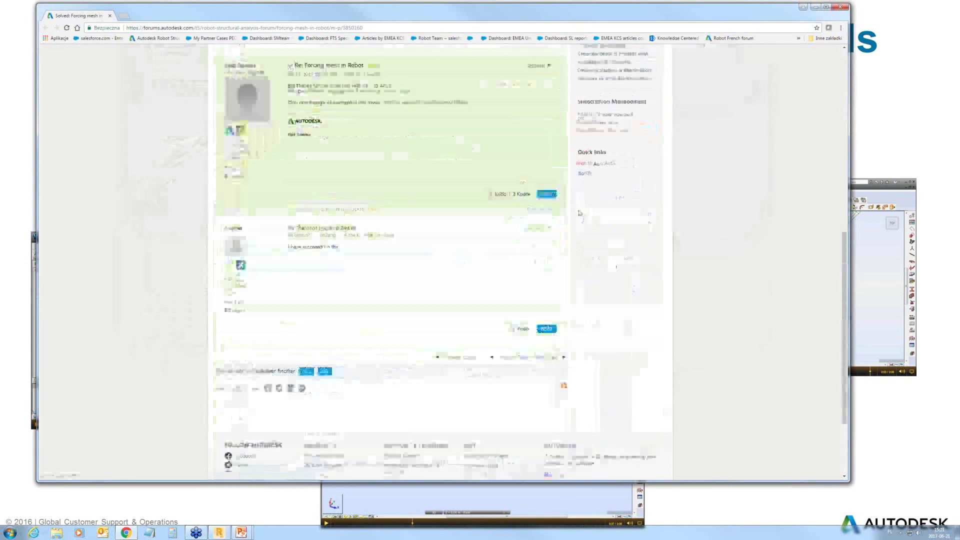
pyautogui.scroll(4, 413, 183)
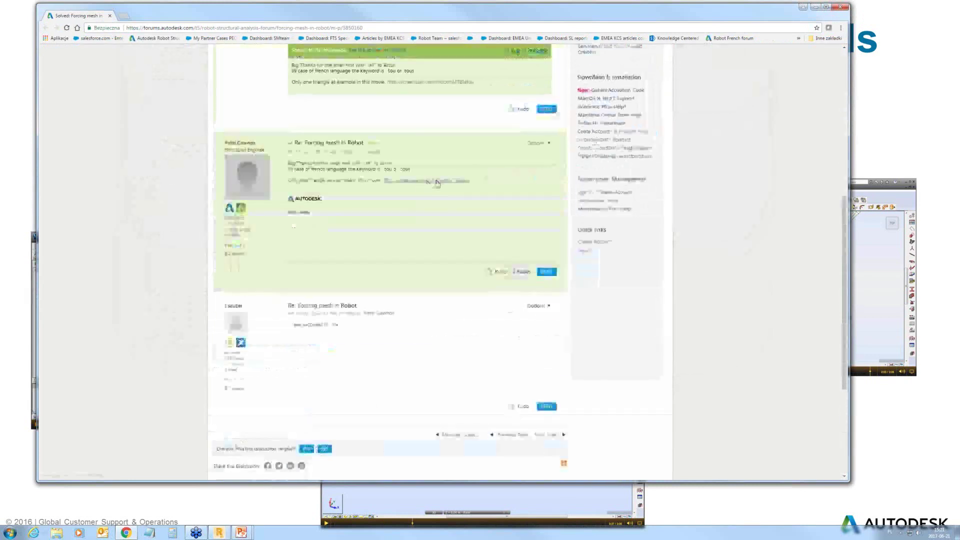
pyautogui.click(437, 183)
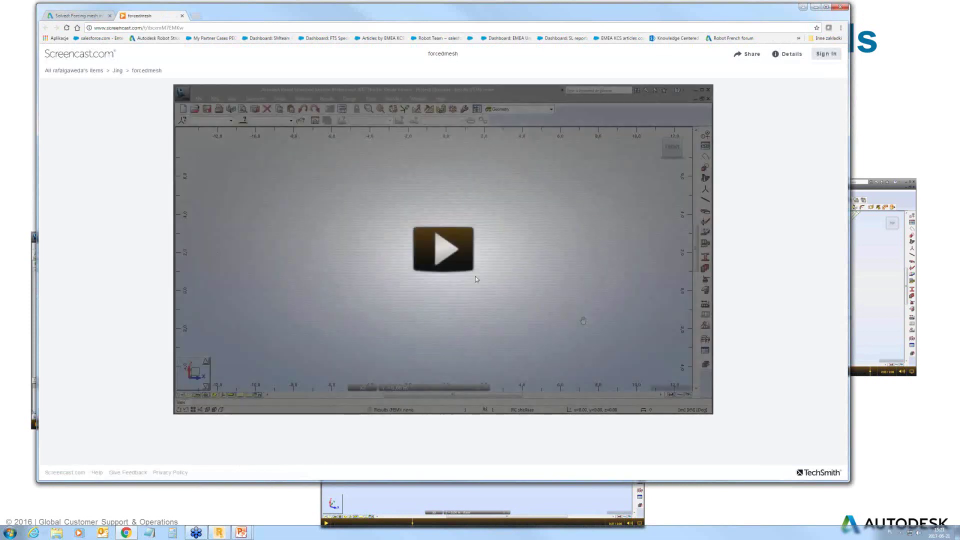
pyautogui.click(455, 255)
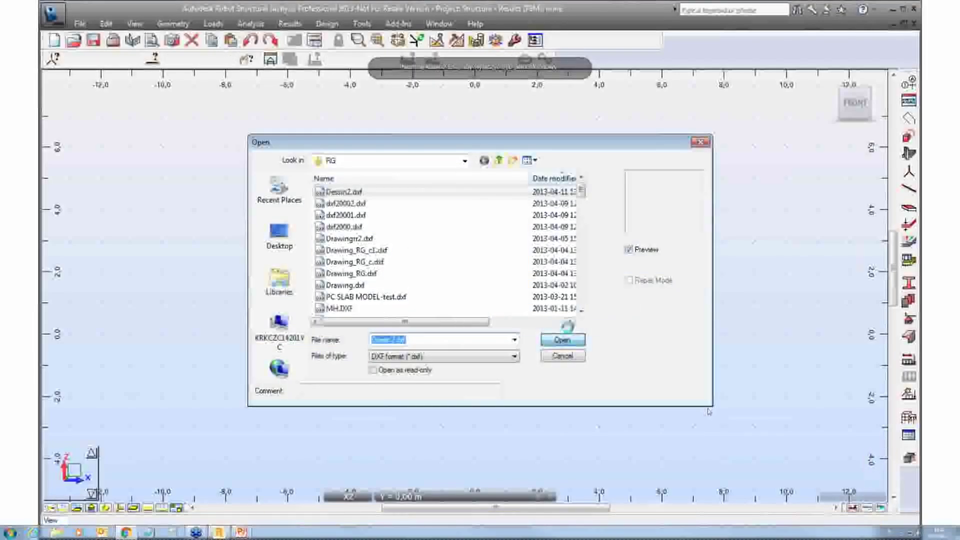
# Import Dessin2.dxf at scale coefficient 1 without adding it as an object, and close the object inspector
pyautogui.click(636, 326)
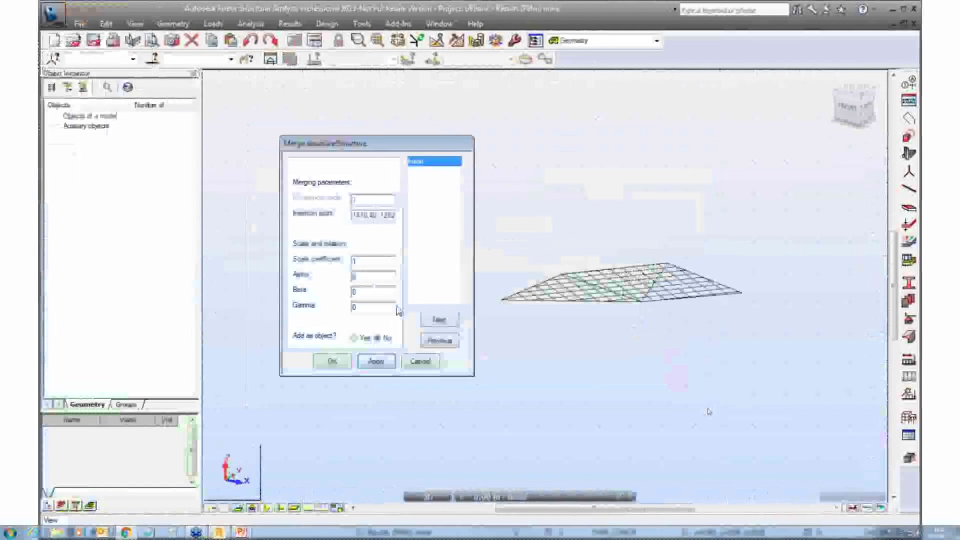
pyautogui.click(332, 361)
pyautogui.click(193, 74)
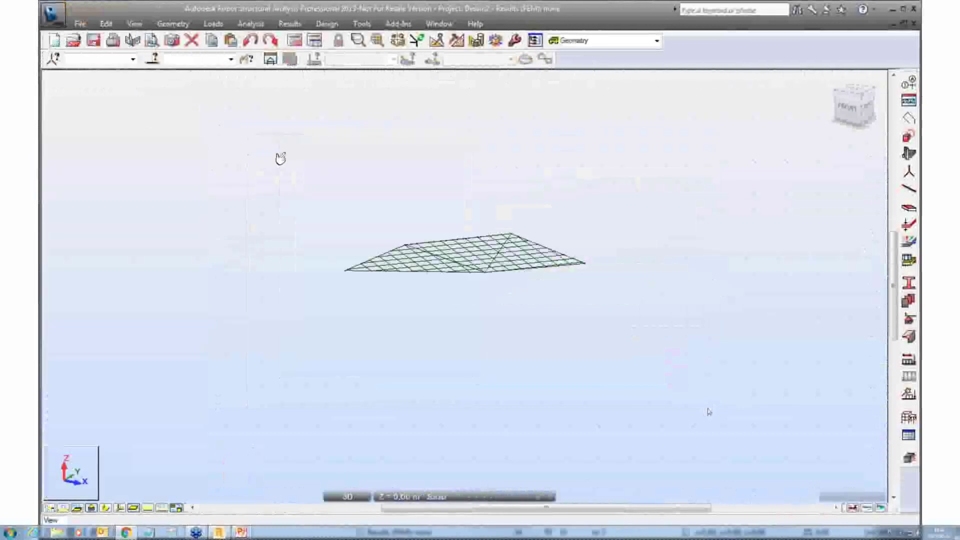
# Select the whole imported line grid and intersect its bars, splitting them at every crossing
pyautogui.moveTo(270, 155); pyautogui.dragTo(592, 352)
pyautogui.moveTo(700, 100); pyautogui.dragTo(725, 50)
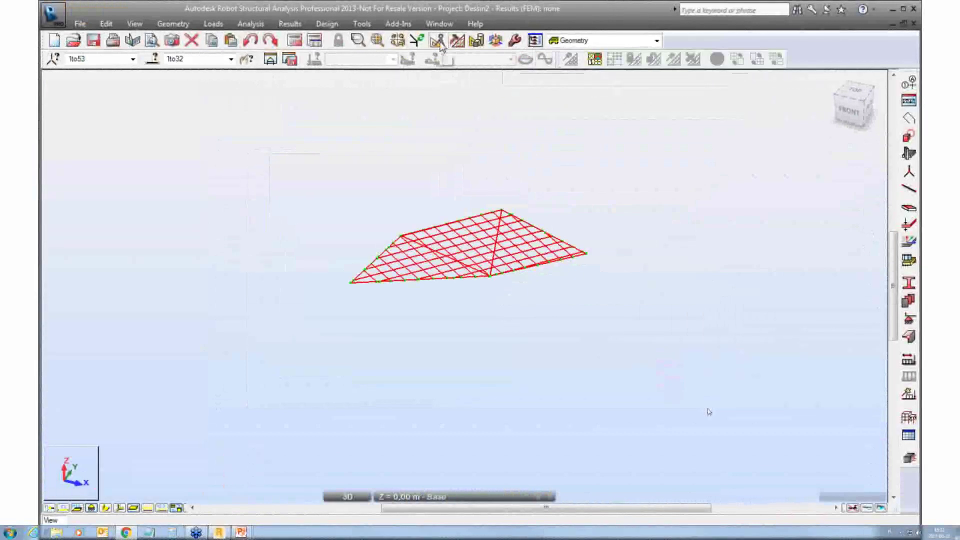
pyautogui.moveTo(440, 59); pyautogui.dragTo(554, 69)
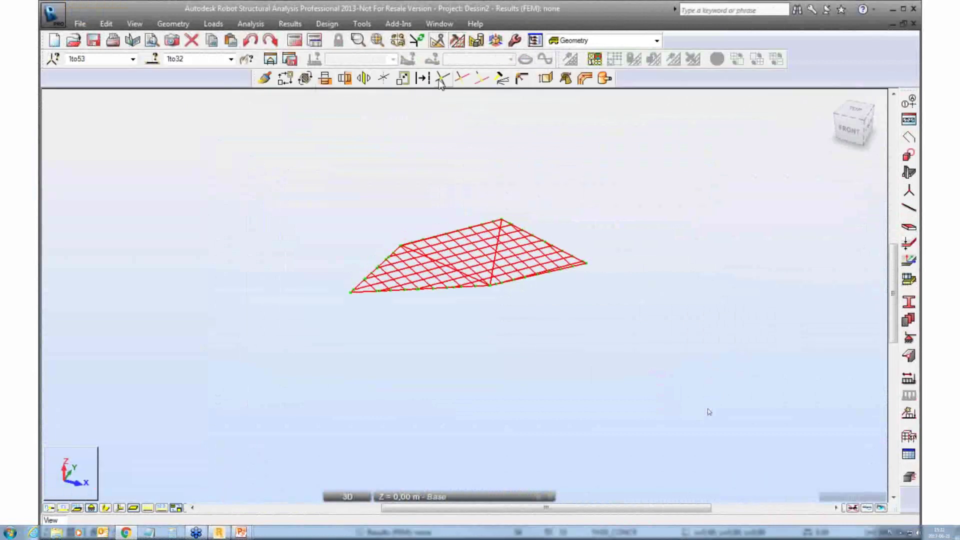
pyautogui.scroll(2, 475, 216)
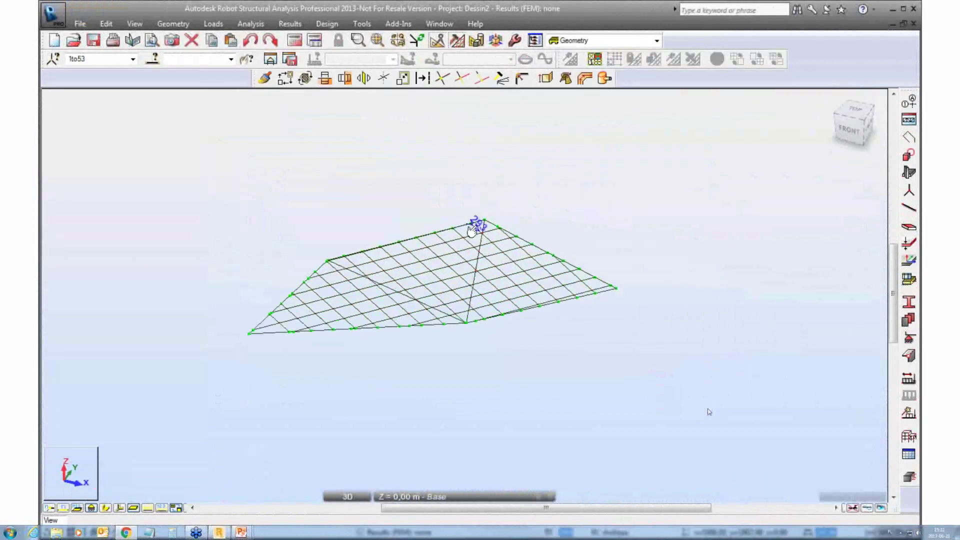
pyautogui.moveTo(441, 302); pyautogui.dragTo(747, 415)
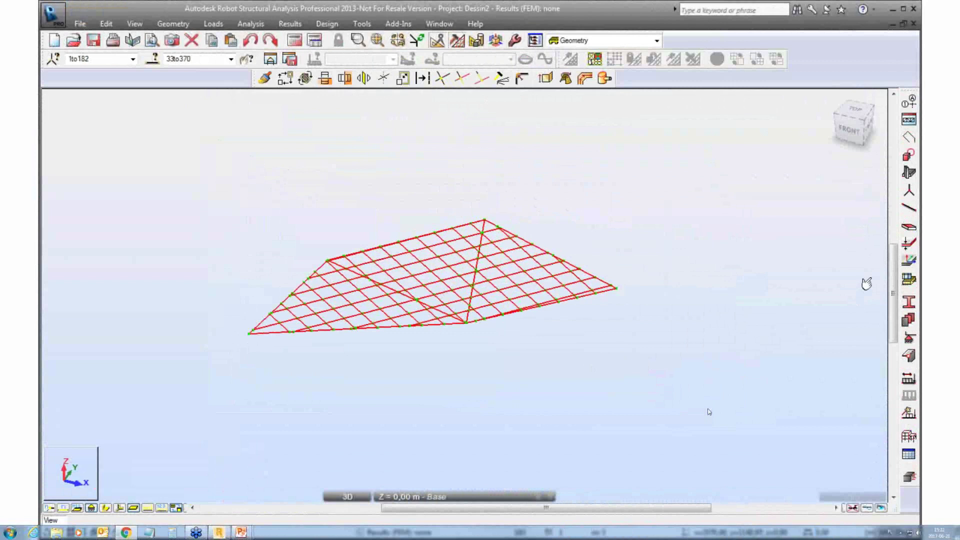
pyautogui.click(697, 300)
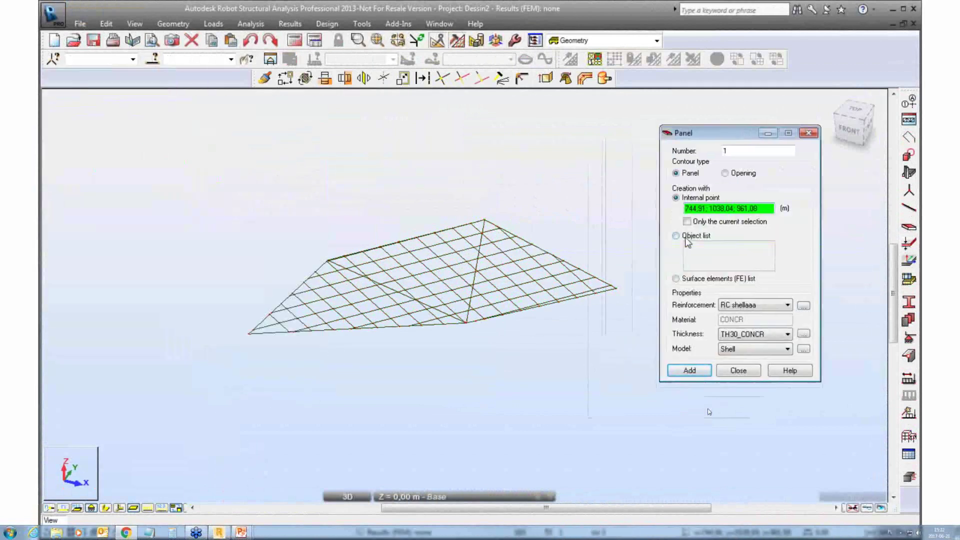
# Create panels from the object list "all" with reinforcement RC shellaaa, thickness TH30_CONCR and the Shell model
pyautogui.click(715, 255)
pyautogui.write('a')
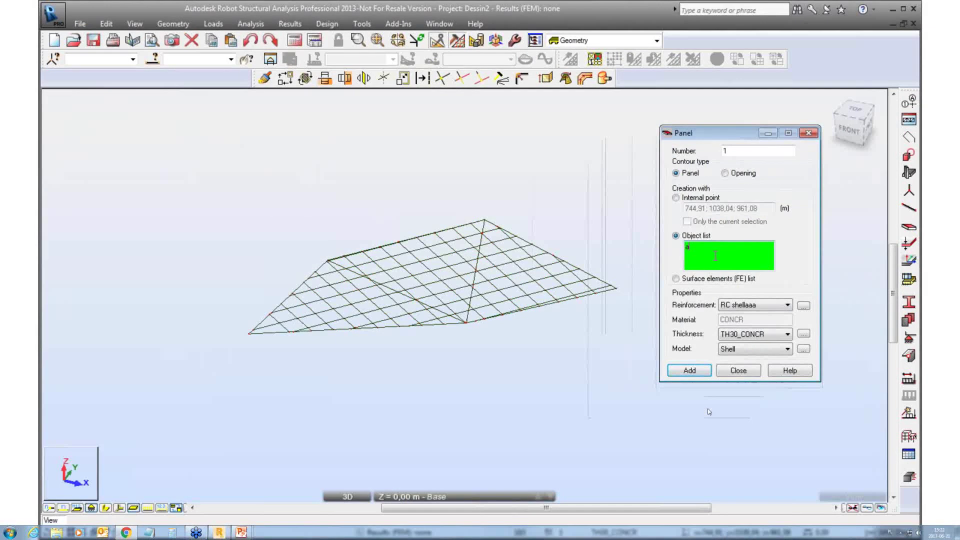
pyautogui.write('ll')
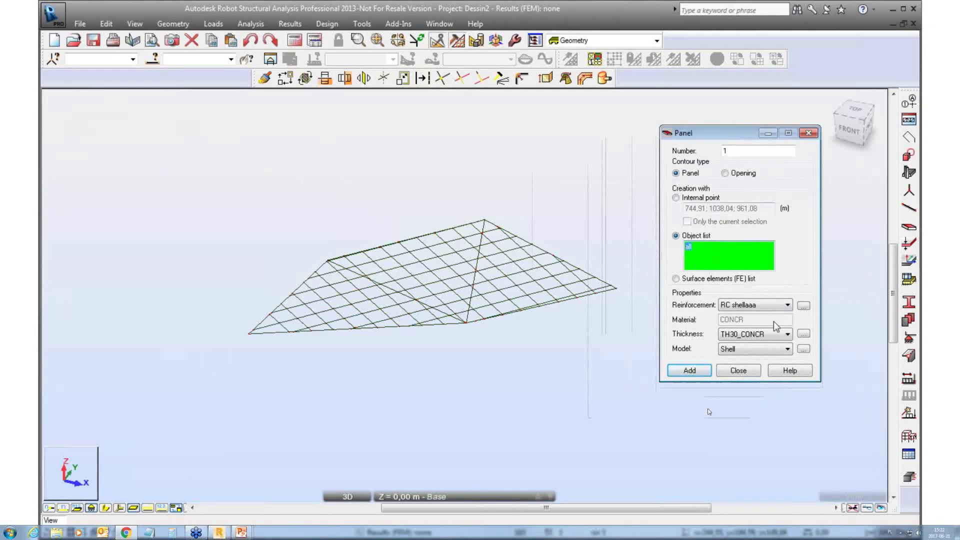
pyautogui.click(690, 370)
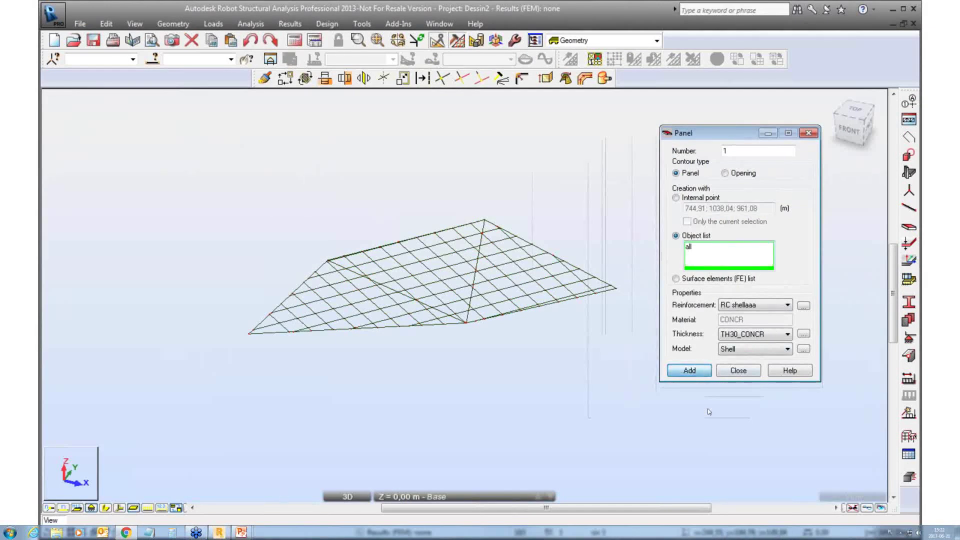
pyautogui.click(748, 373)
# Dock the View toolbar beside the editing tools and show the panels in a top view
pyautogui.moveTo(567, 371); pyautogui.dragTo(595, 366)
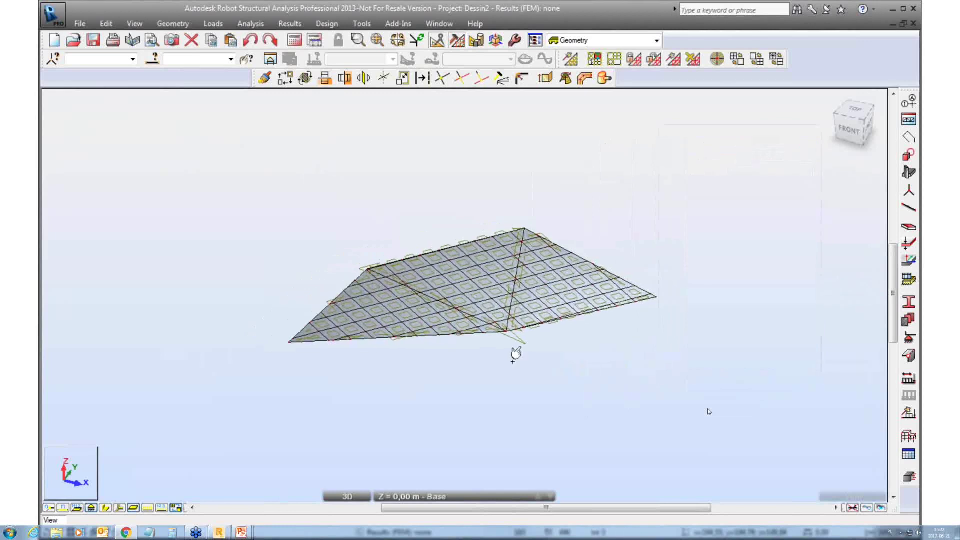
pyautogui.keyDown('shift'); pyautogui.moveTo(516, 354); pyautogui.dragTo(510, 382, button='middle'); pyautogui.keyUp('shift')
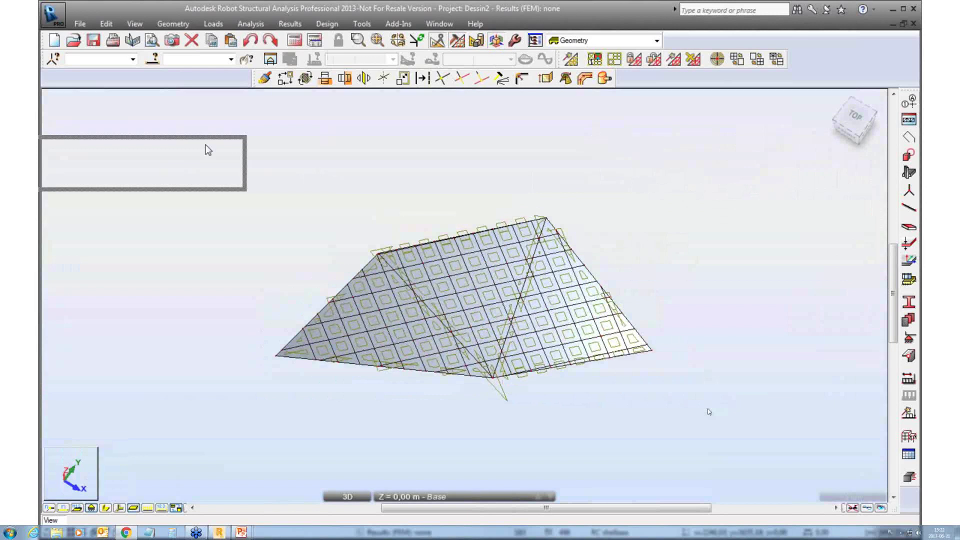
pyautogui.moveTo(247, 85); pyautogui.dragTo(114, 90)
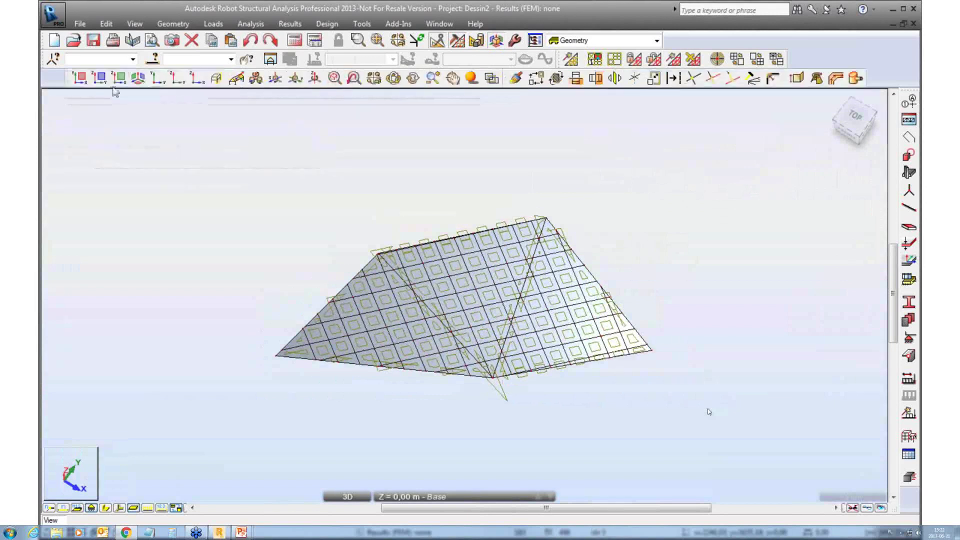
pyautogui.click(159, 78)
pyautogui.scroll(3, 374, 332)
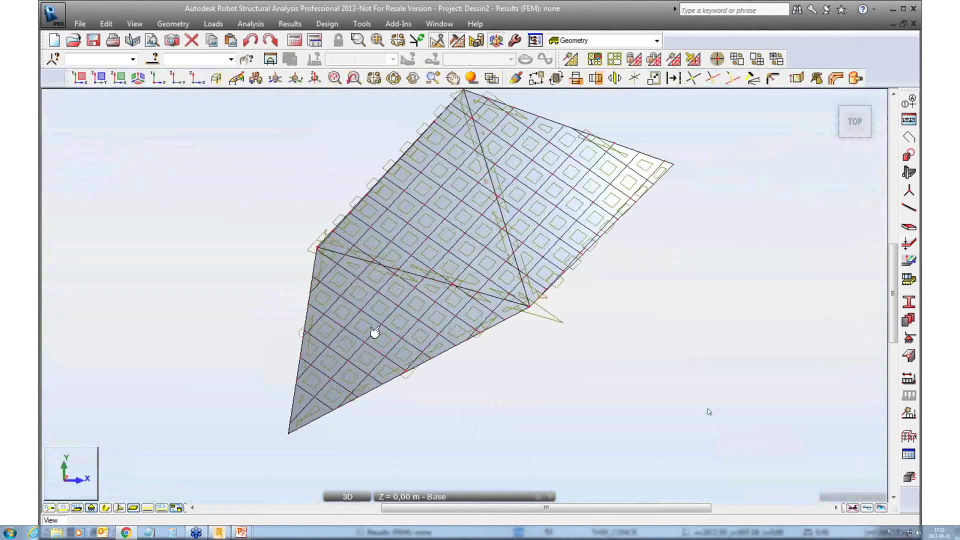
pyautogui.scroll(2, 374, 334)
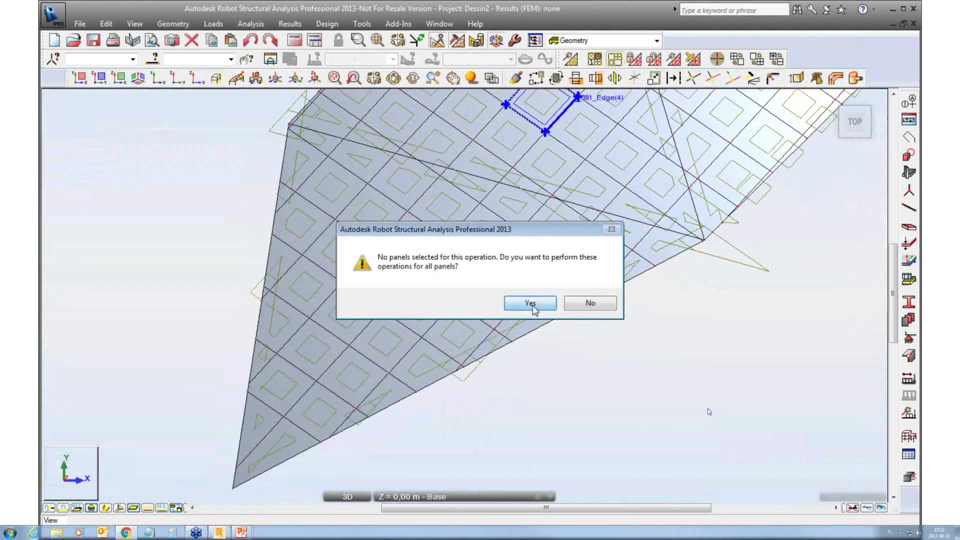
# Open the advanced meshing options for all panels and turn off Delaunay's regular mesh, characteristic point emitters and user emitters
pyautogui.click(531, 303)
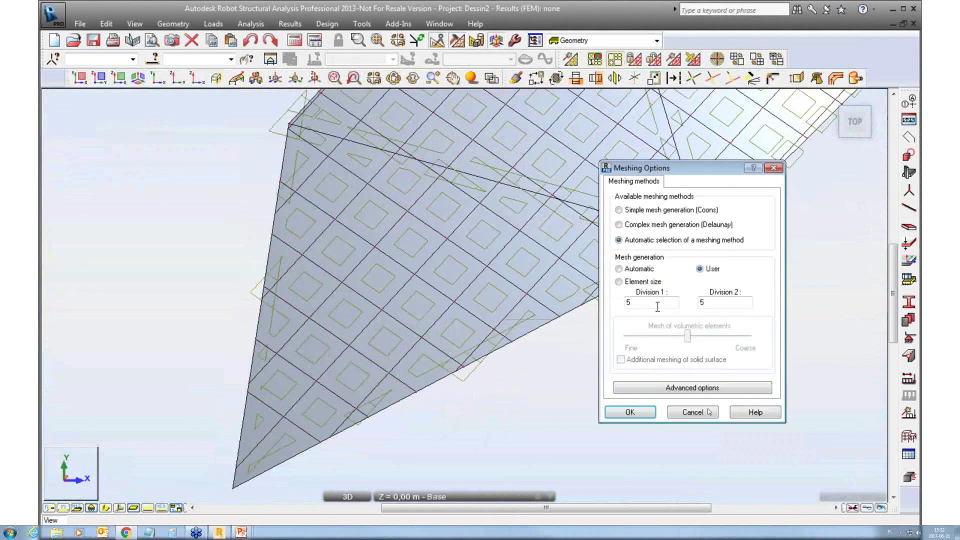
pyautogui.click(668, 388)
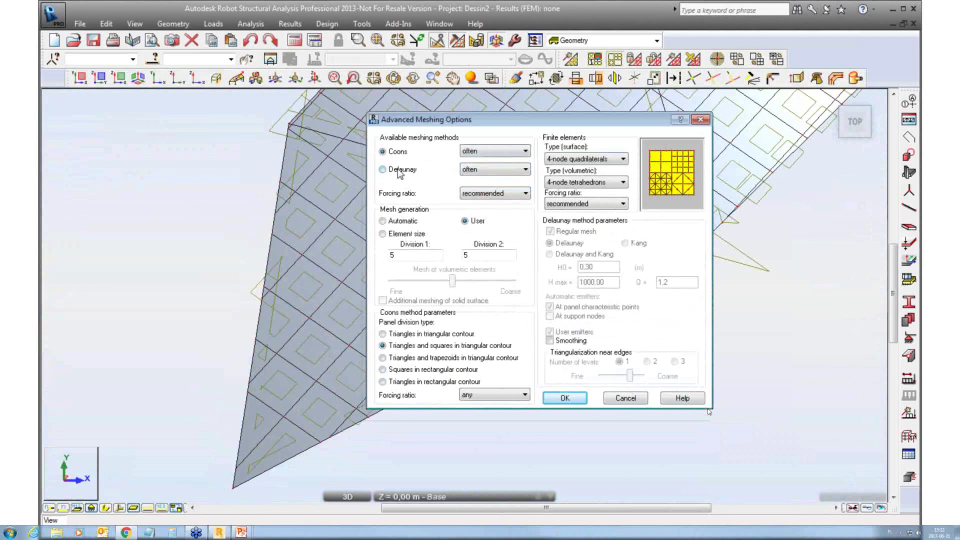
pyautogui.click(400, 173)
pyautogui.click(550, 231)
pyautogui.click(549, 254)
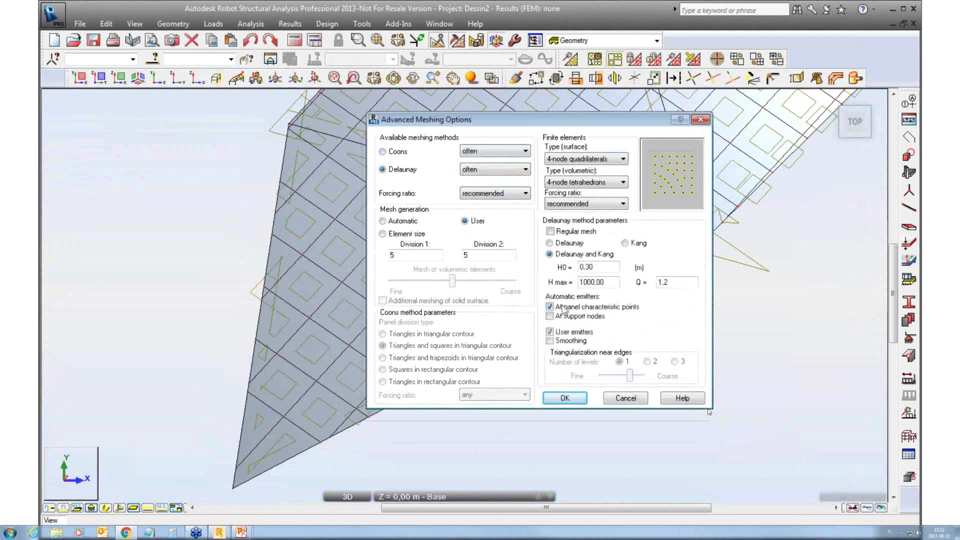
pyautogui.click(569, 334)
pyautogui.click(550, 243)
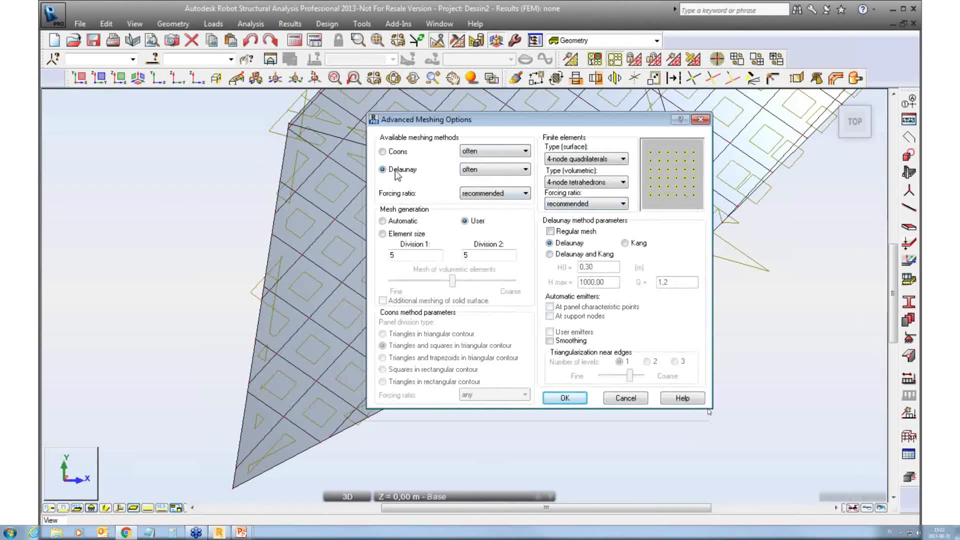
# Choose the Coons meshing method with Division 1 and Division 2 set to 1 and squares in rectangular contour
pyautogui.click(395, 152)
pyautogui.doubleClick(401, 256)
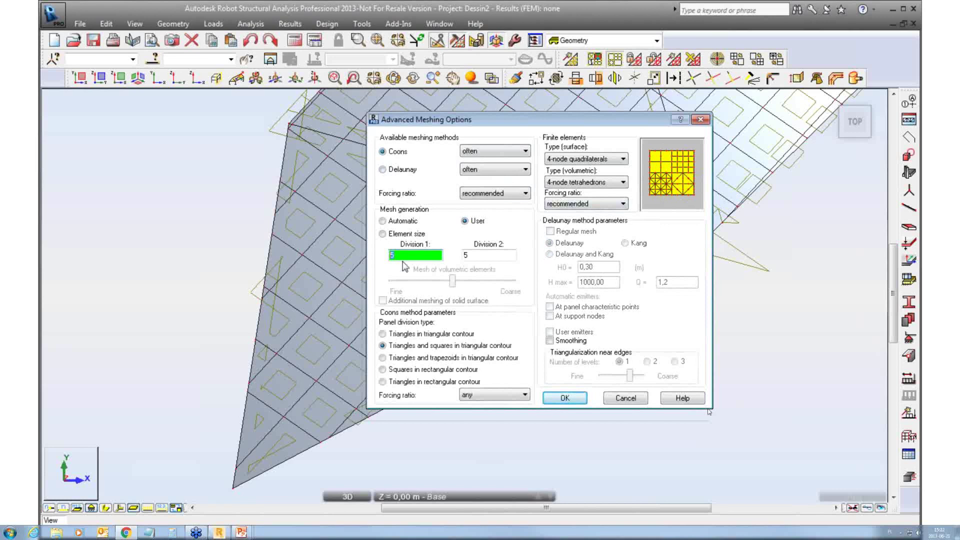
pyautogui.write('1')
pyautogui.press('Tab')
pyautogui.click(406, 370)
# Set the forcing ratios of the Coons parameters, meshing methods and finite elements to forced, and accept the advanced options
pyautogui.click(468, 395)
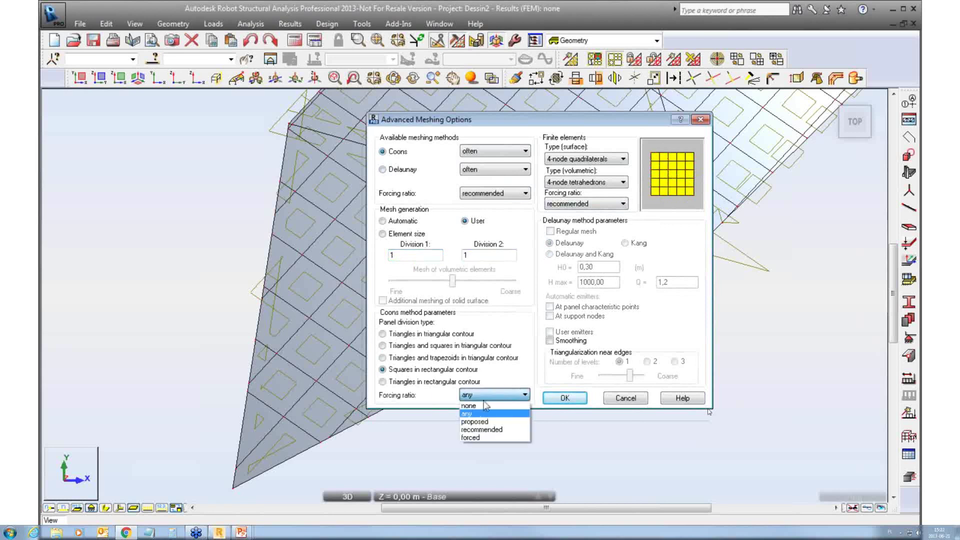
pyautogui.click(479, 439)
pyautogui.click(495, 193)
pyautogui.click(474, 236)
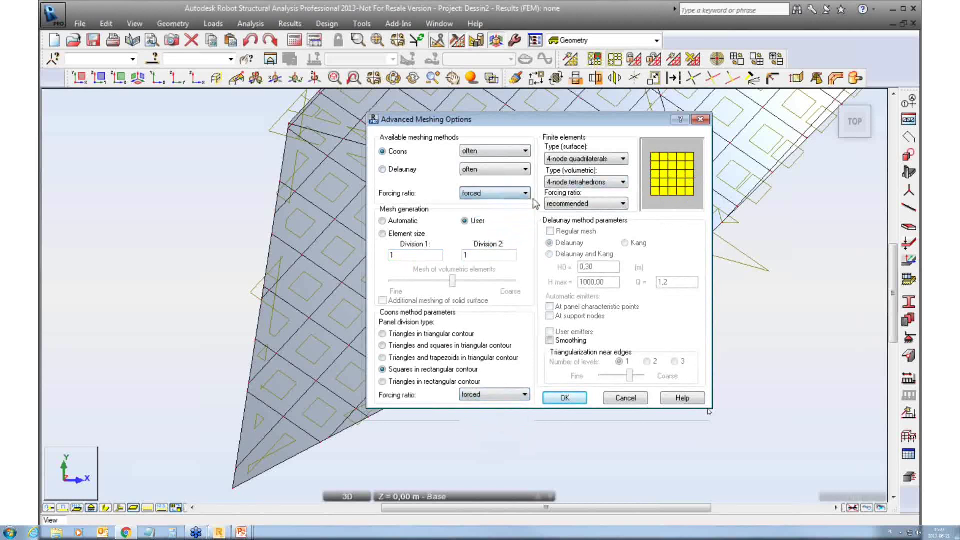
pyautogui.click(569, 203)
pyautogui.click(561, 247)
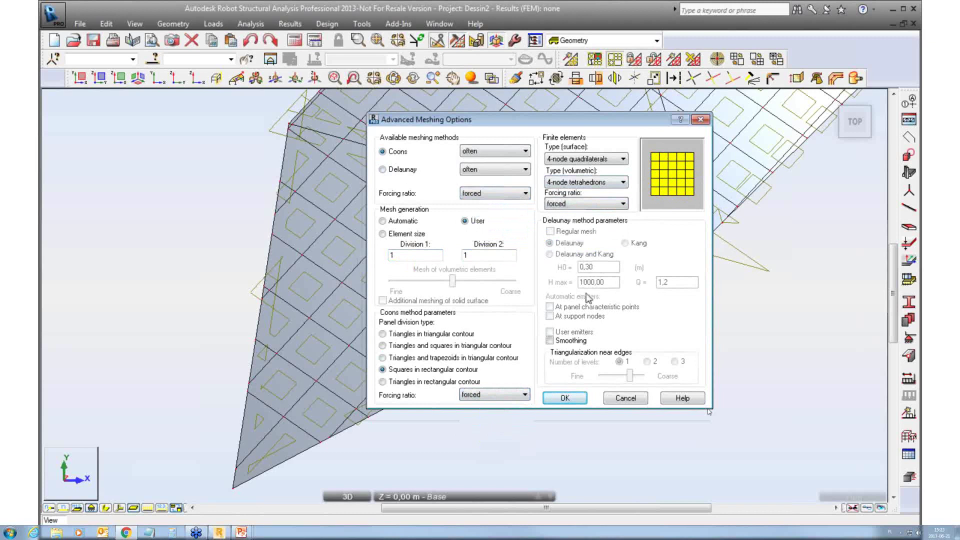
pyautogui.click(565, 398)
# Select all bars in the meshed model and delete them
pyautogui.moveTo(581, 386); pyautogui.dragTo(556, 387, button='middle')
pyautogui.scroll(3, 550, 399)
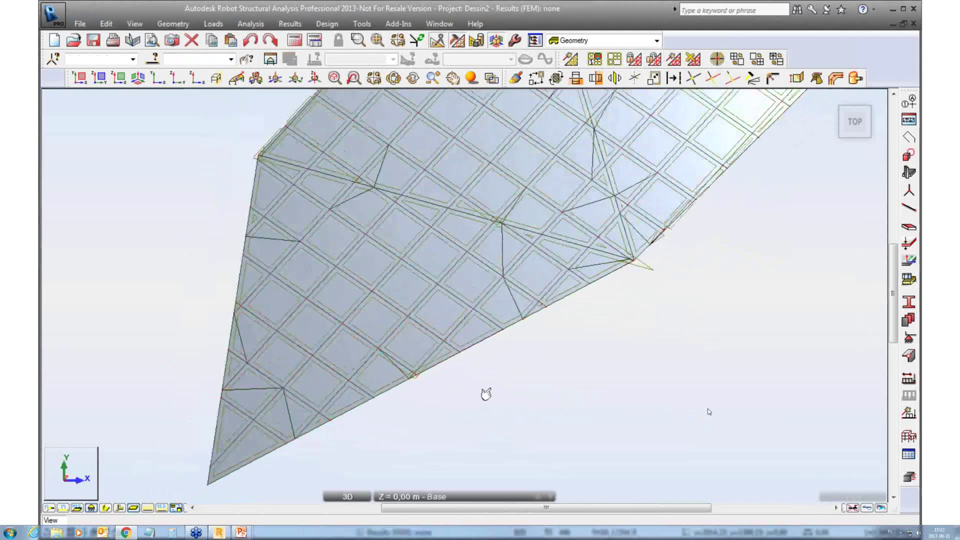
pyautogui.moveTo(482, 392); pyautogui.dragTo(500, 377)
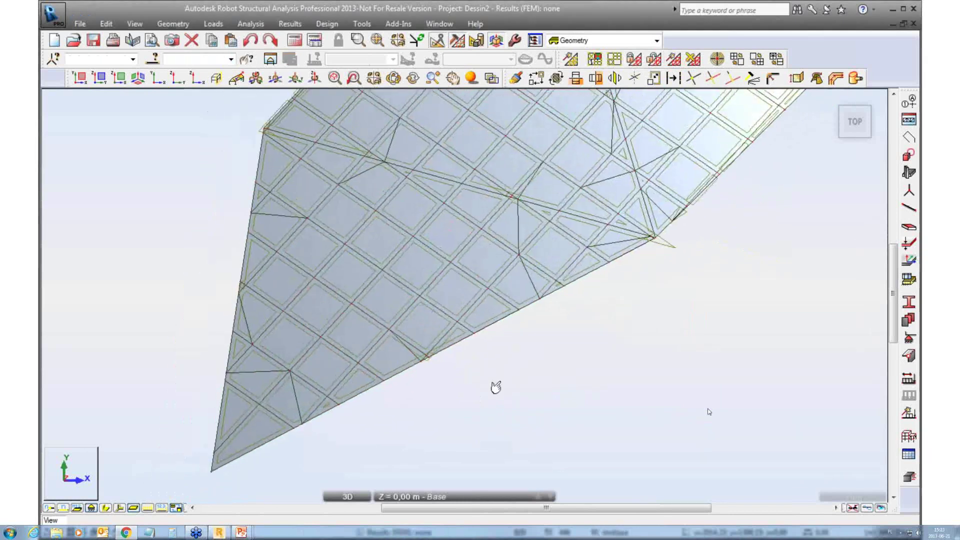
pyautogui.click(230, 59)
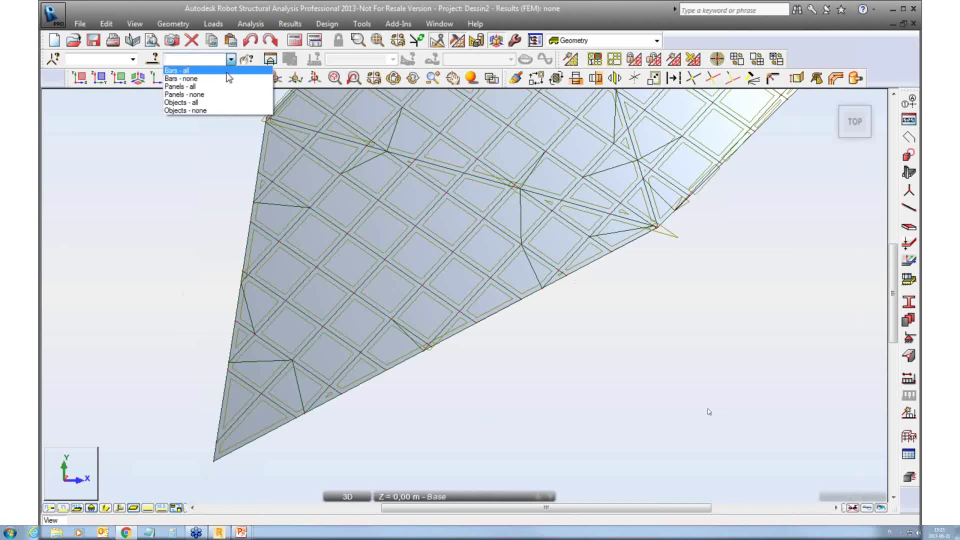
pyautogui.click(227, 72)
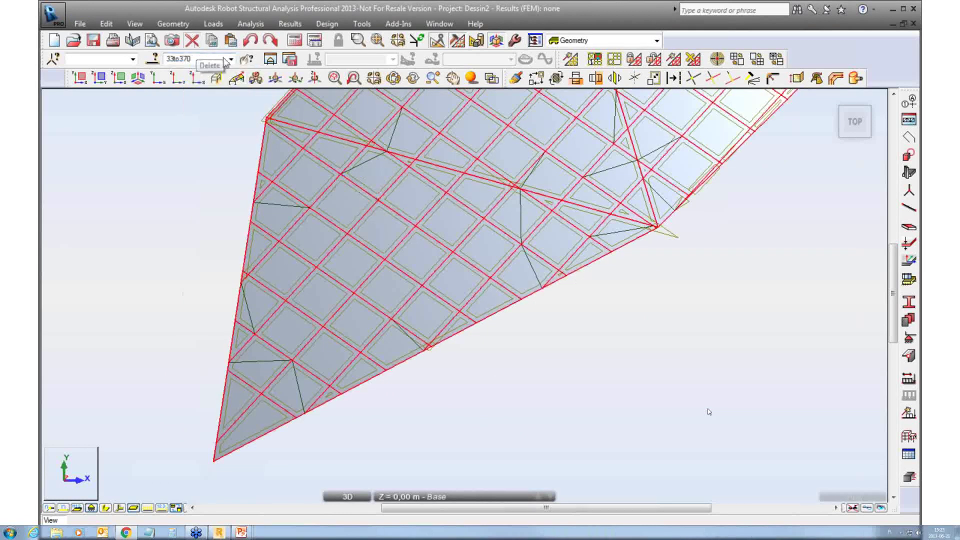
pyautogui.press('Escape')
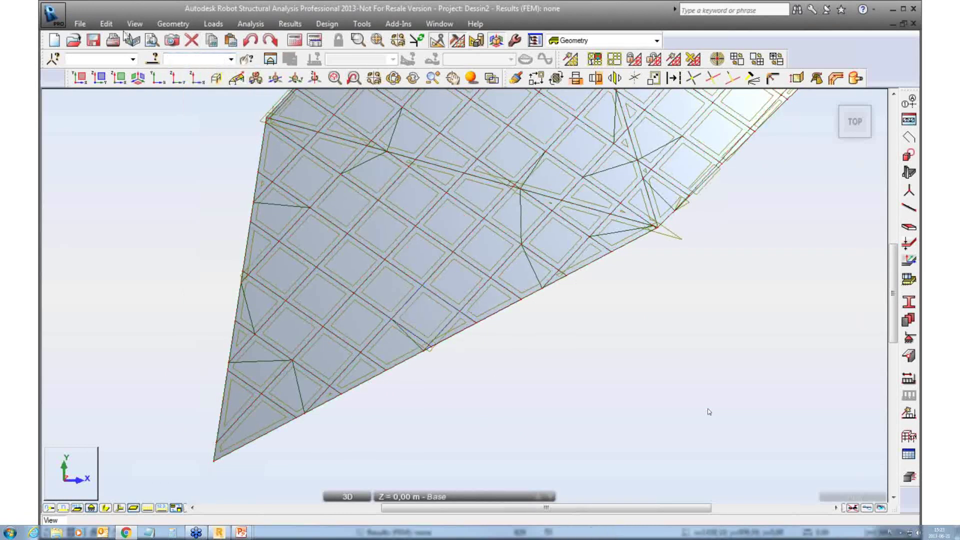
# Correct the entire structure's geometry with a precision of 0.01 m, without bar intersections or geometrical center
pyautogui.click(106, 23)
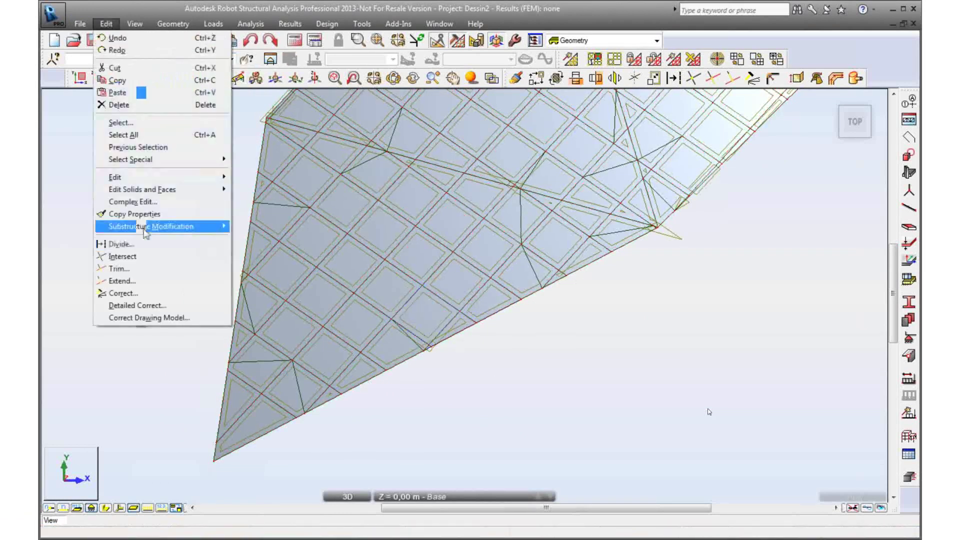
pyautogui.click(151, 299)
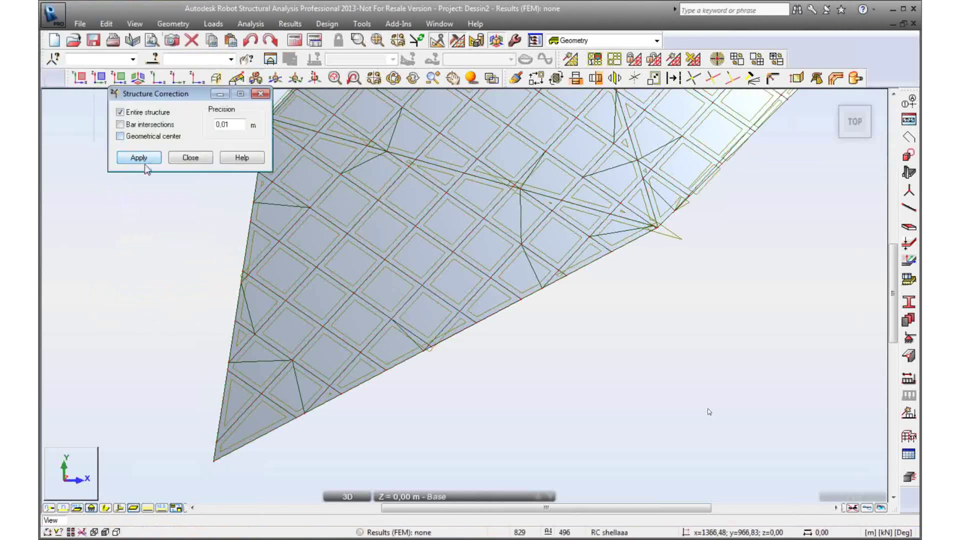
pyautogui.click(144, 159)
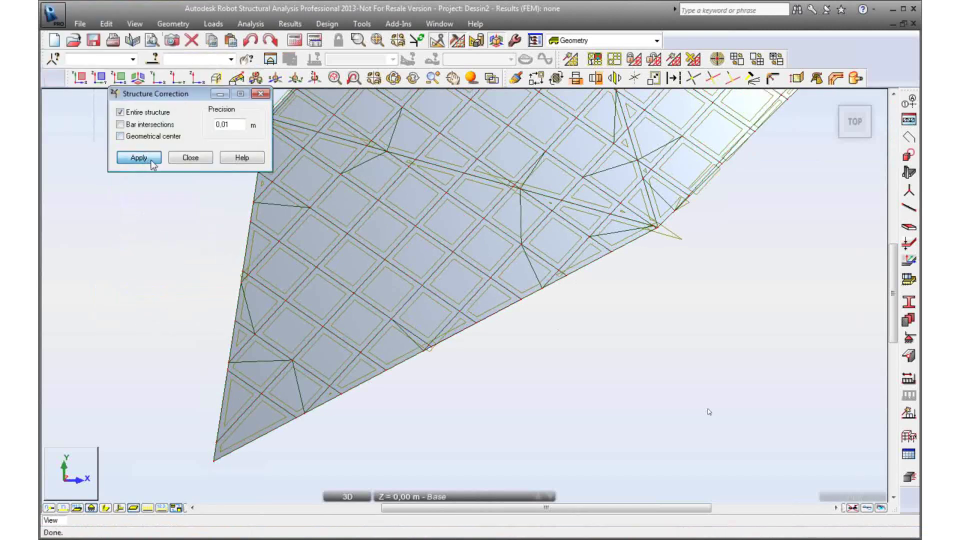
pyautogui.click(190, 157)
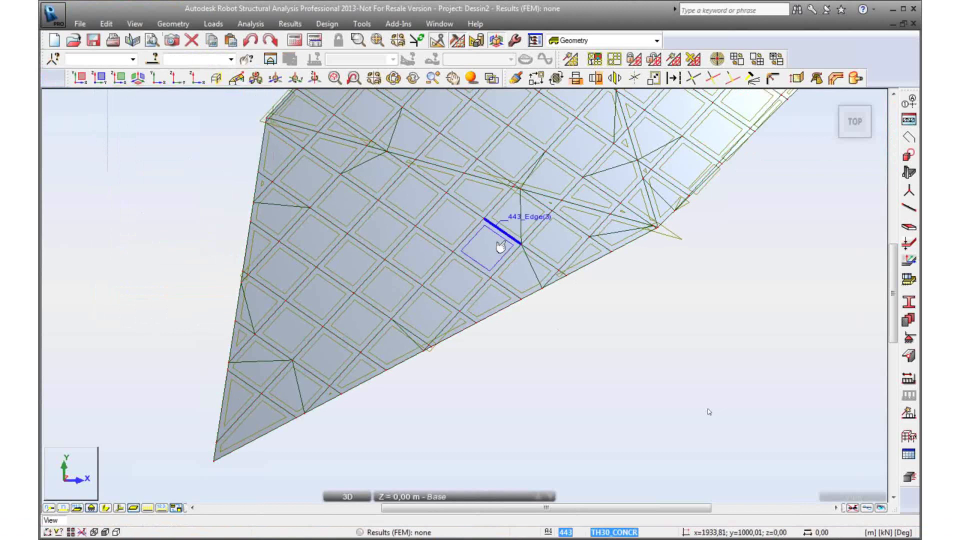
# Start defining a new panel created from a list of surface finite elements
pyautogui.moveTo(532, 255); pyautogui.dragTo(520, 255, button='middle')
pyautogui.click(904, 229)
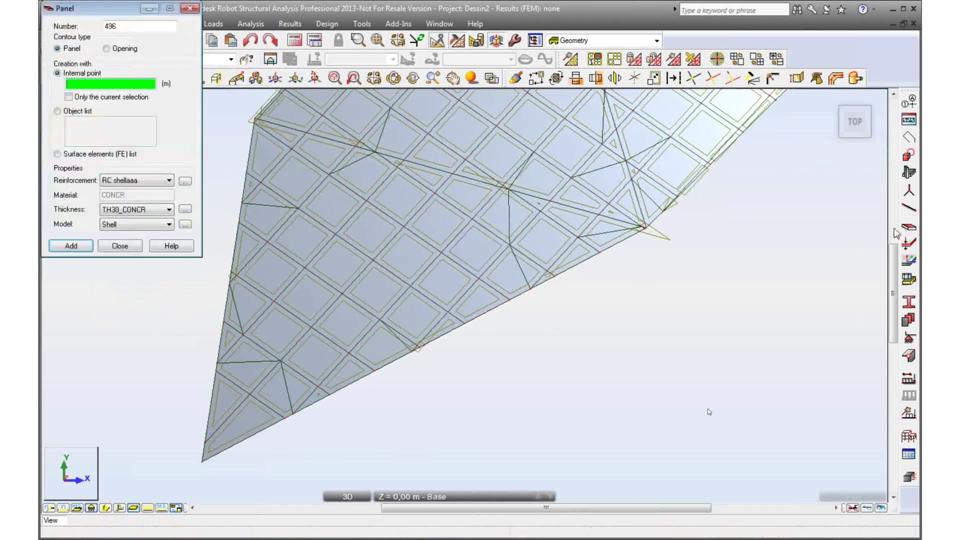
pyautogui.click(724, 321)
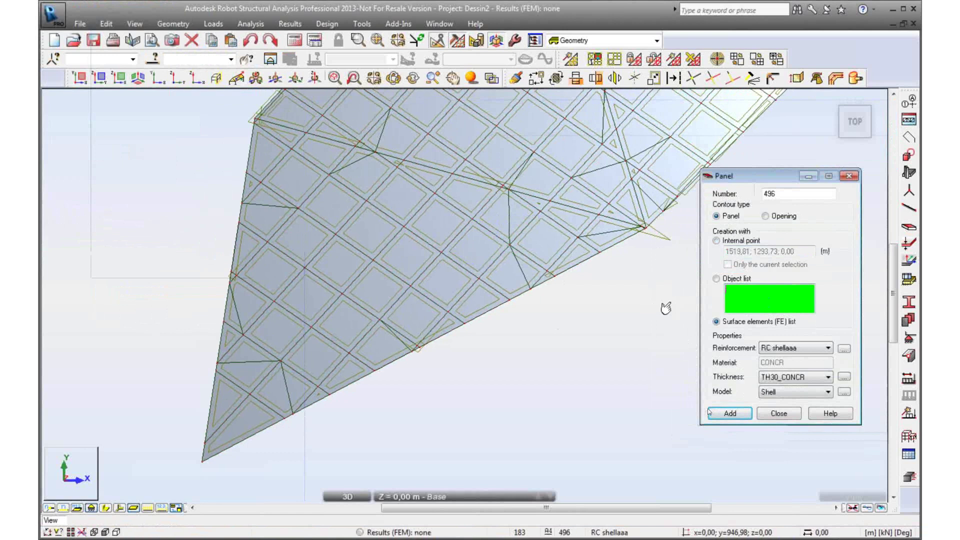
pyautogui.moveTo(666, 308); pyautogui.dragTo(653, 303, button='middle')
# Enclose the lower triangular area's elements with a polygon selection and add them as one RC shellaaa panel with thickness TH30_CONCR and the Shell model
pyautogui.click(106, 24)
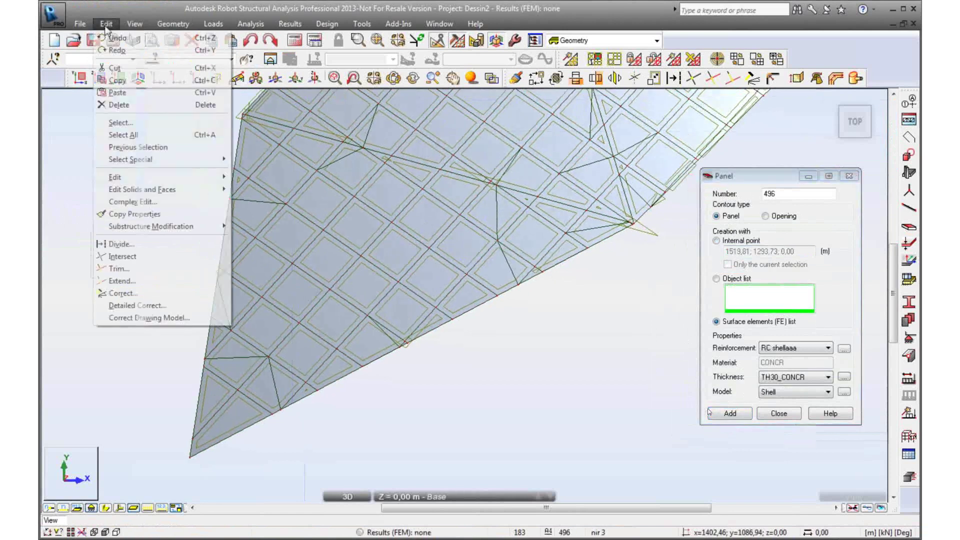
pyautogui.moveTo(131, 159)
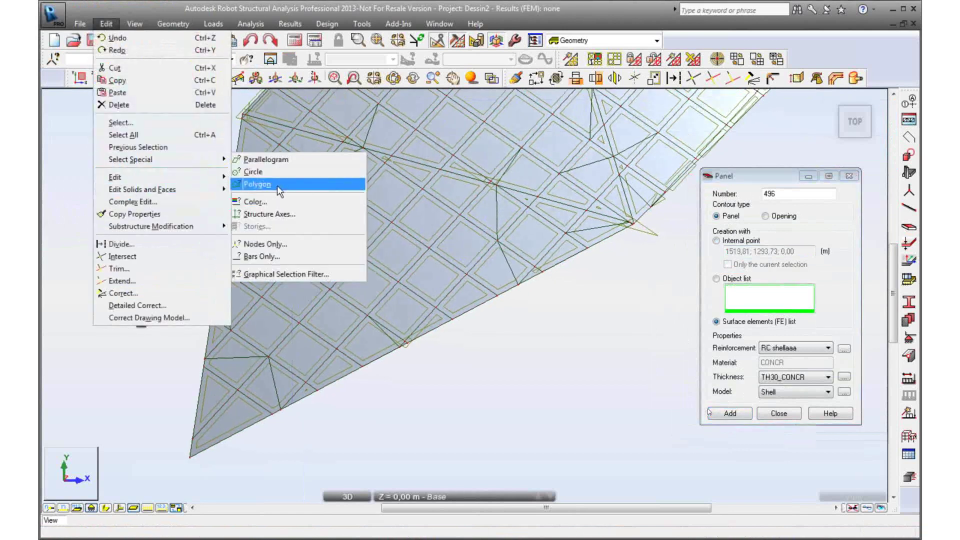
pyautogui.click(277, 185)
pyautogui.click(583, 208)
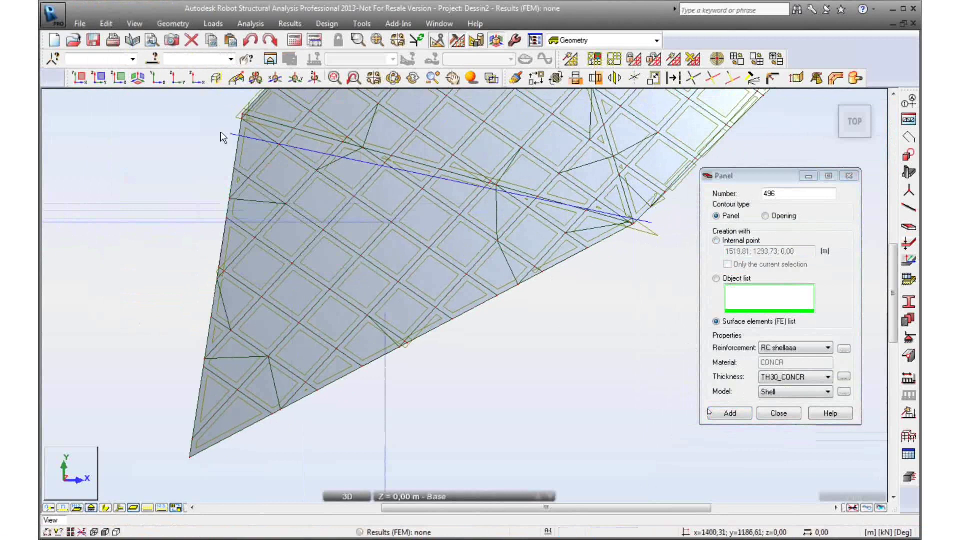
pyautogui.click(168, 92)
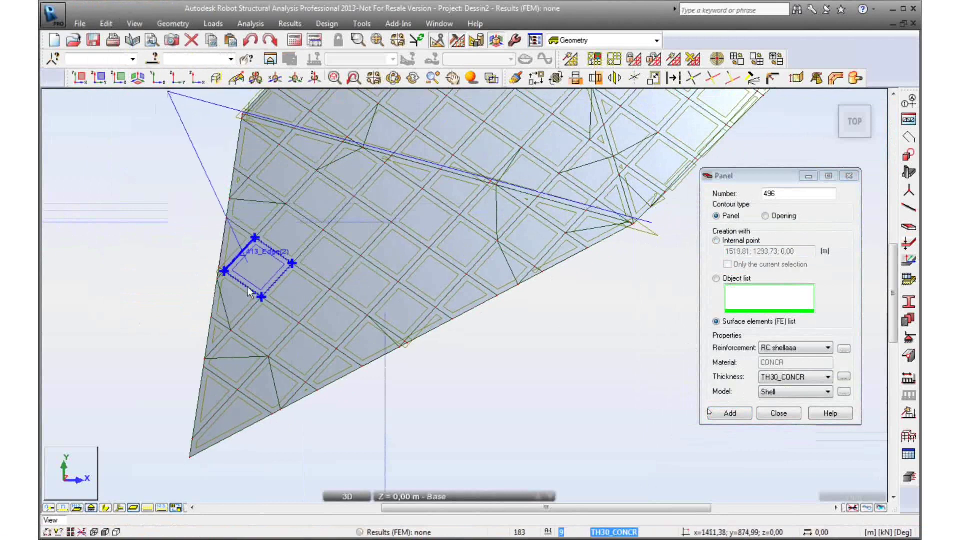
pyautogui.click(174, 479)
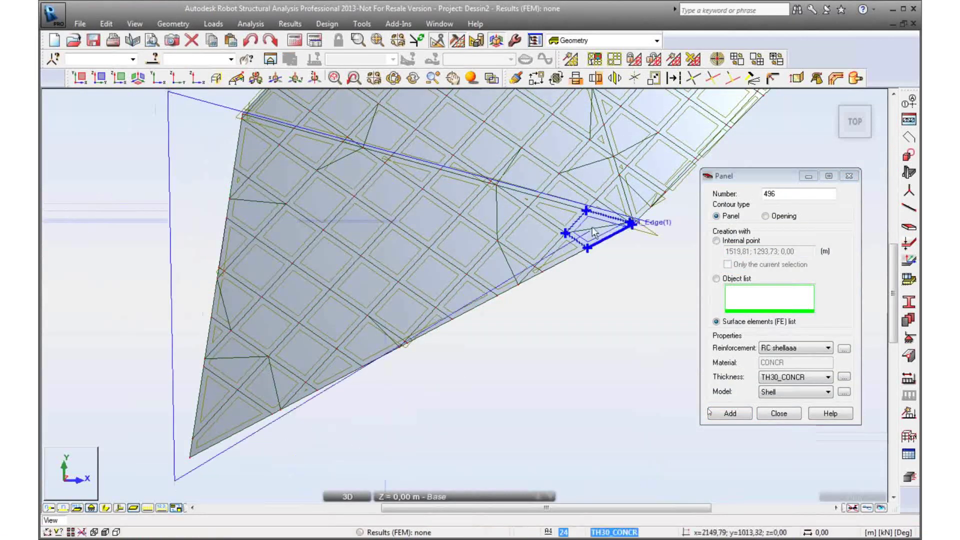
pyautogui.click(651, 222)
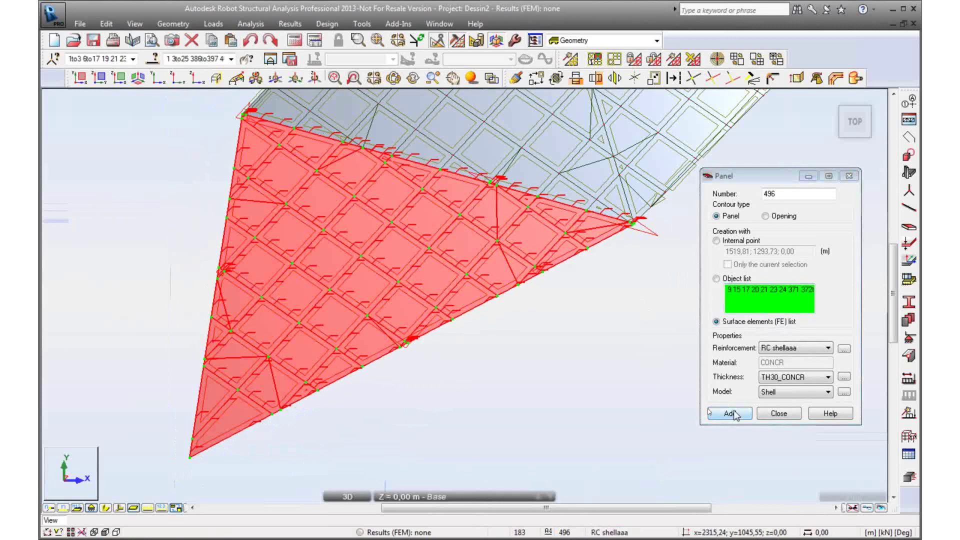
pyautogui.click(730, 413)
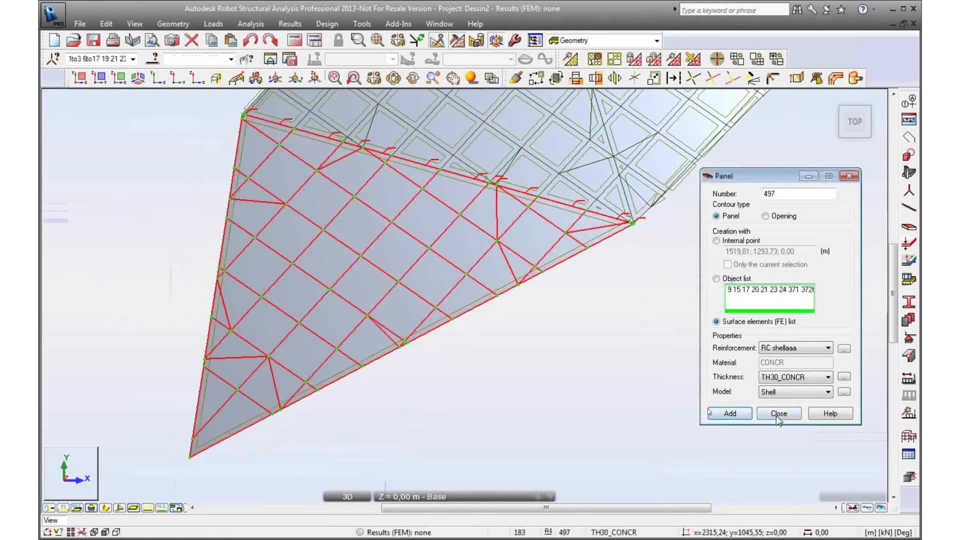
pyautogui.click(778, 414)
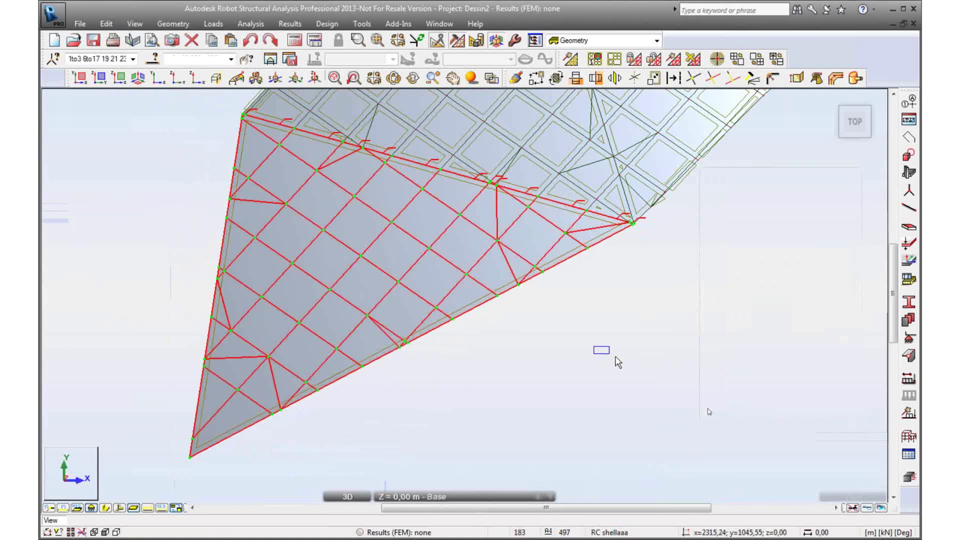
pyautogui.click(505, 290)
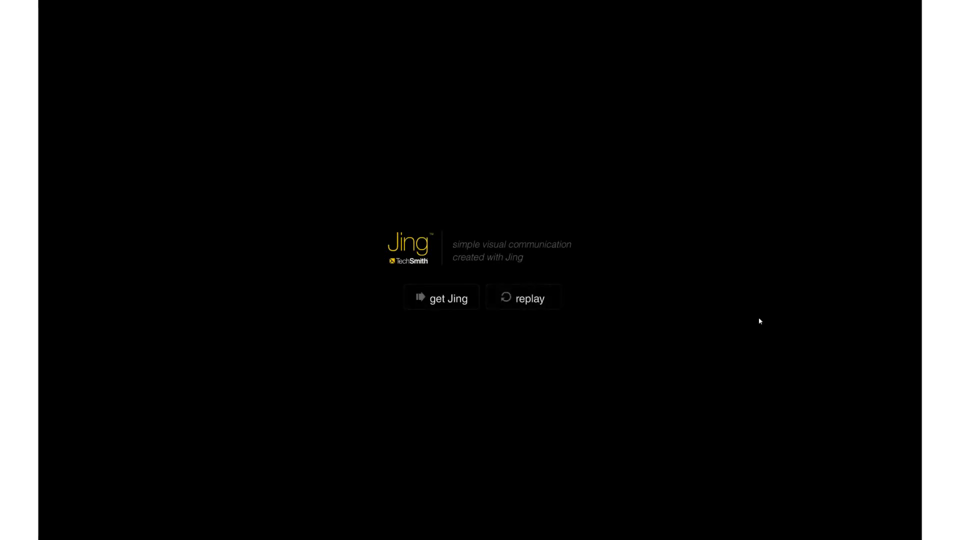
# Leave the full-screen video, close the browser window and advance the presentation to the Tips and Tricks slide
pyautogui.press('Escape')
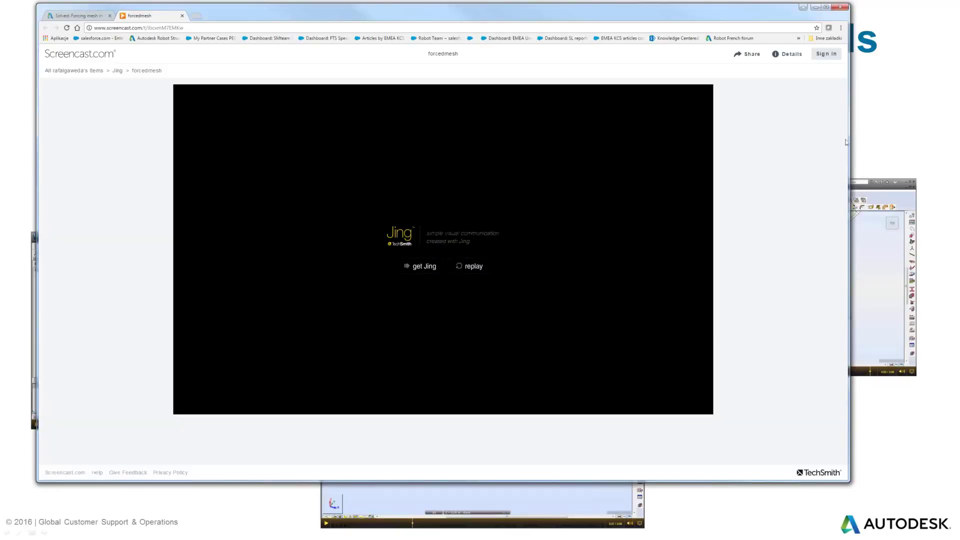
pyautogui.click(841, 7)
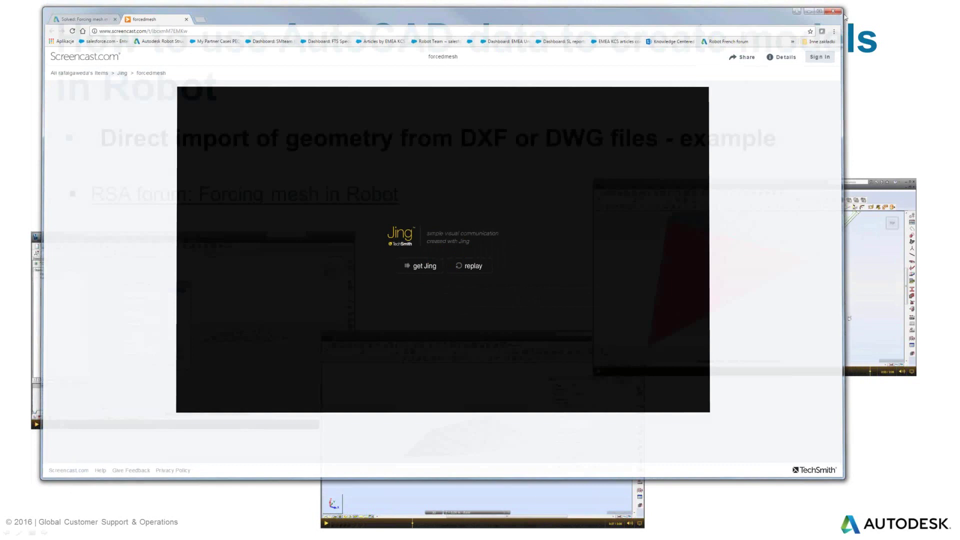
pyautogui.press('Right')
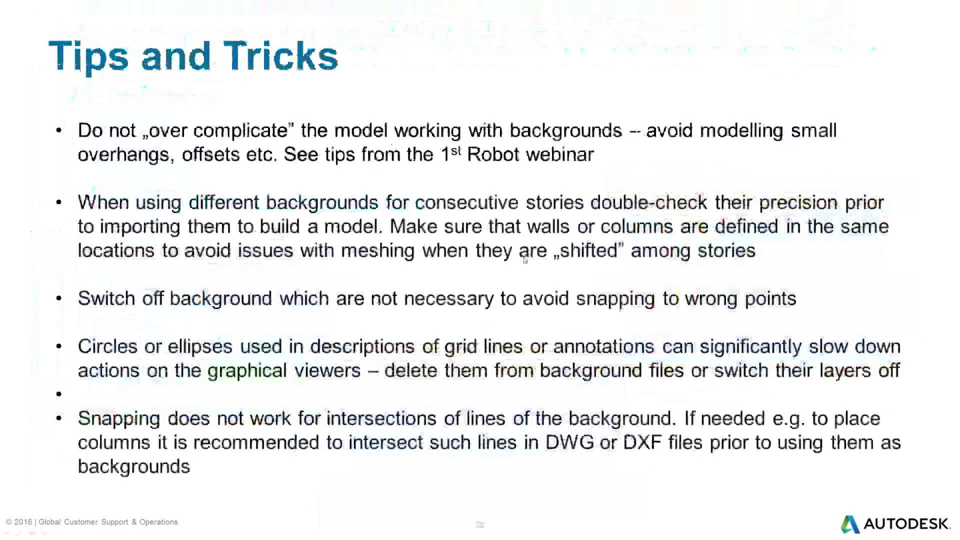
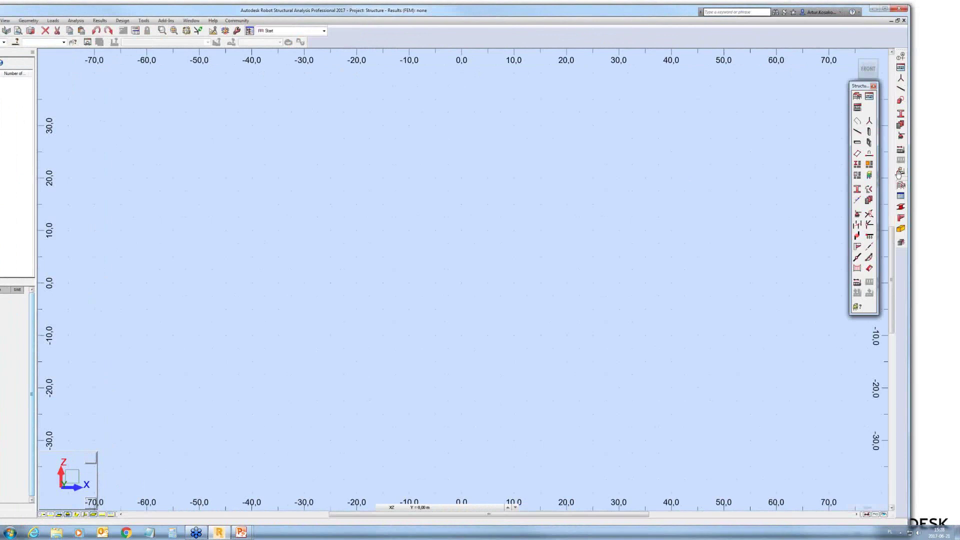
# Insert a multi-storey frame from the typical structures library at 0,00; 0,00; 0,00, with Add as object set to No
pyautogui.click(869, 96)
pyautogui.click(408, 255)
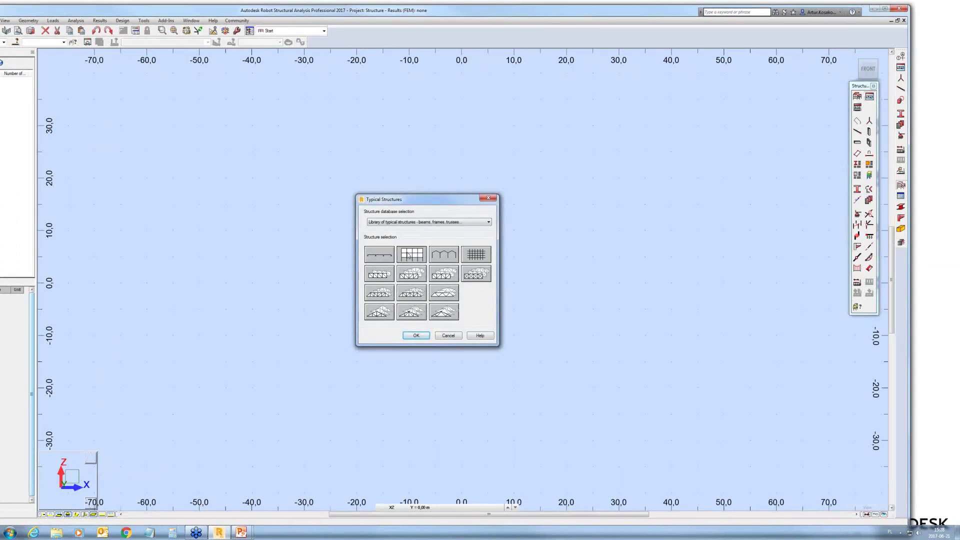
pyautogui.click(416, 335)
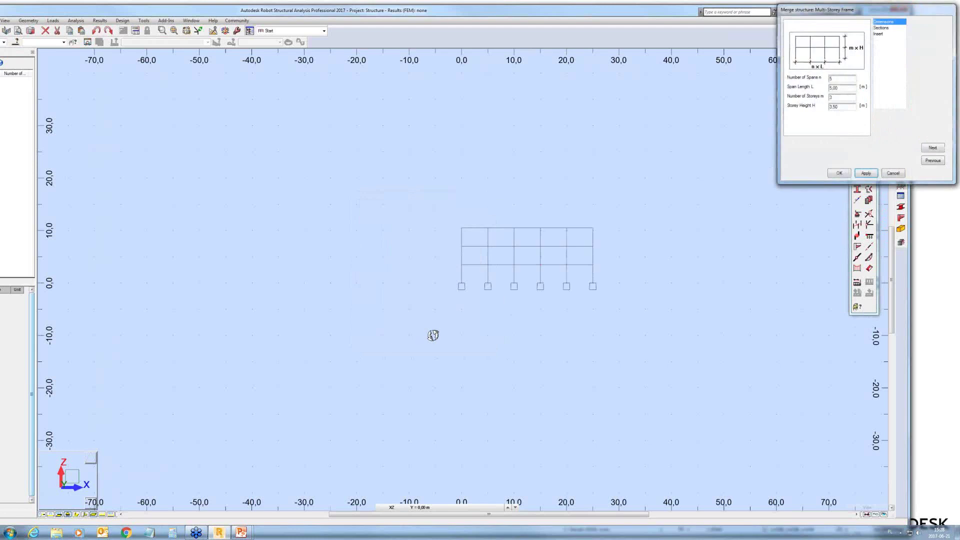
pyautogui.click(878, 34)
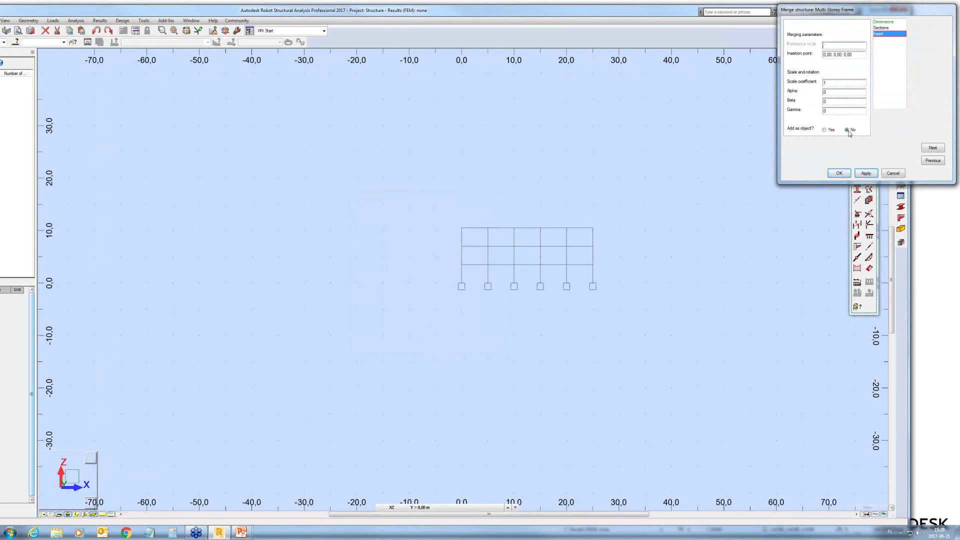
pyautogui.click(844, 175)
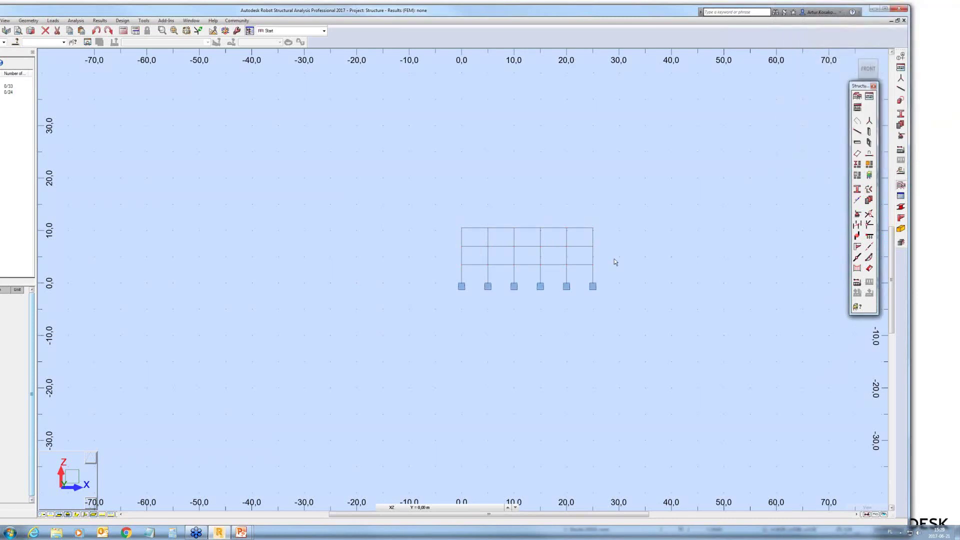
# Pick an individual bar of the inserted frame, then select the whole frame and delete it
pyautogui.click(590, 255)
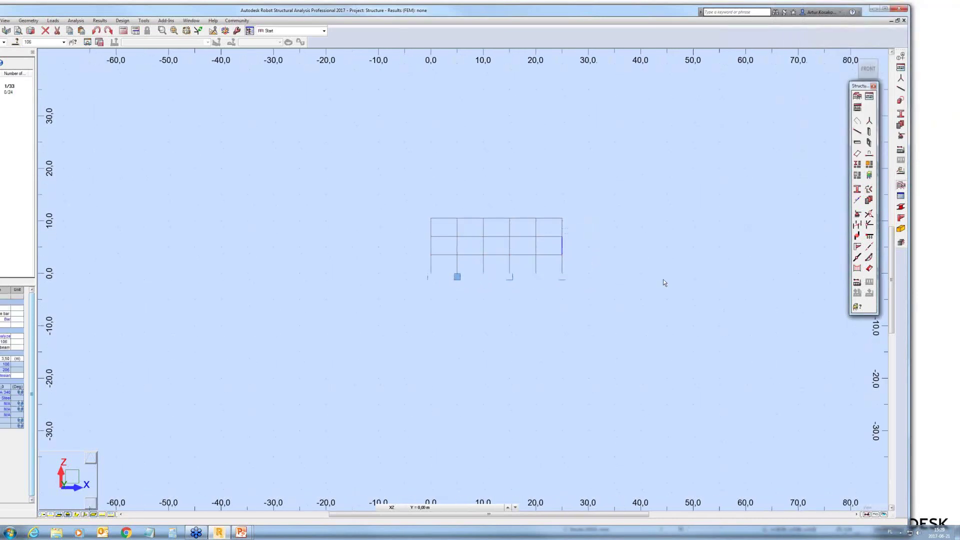
pyautogui.moveTo(359, 344); pyautogui.dragTo(612, 194)
pyautogui.press('Delete')
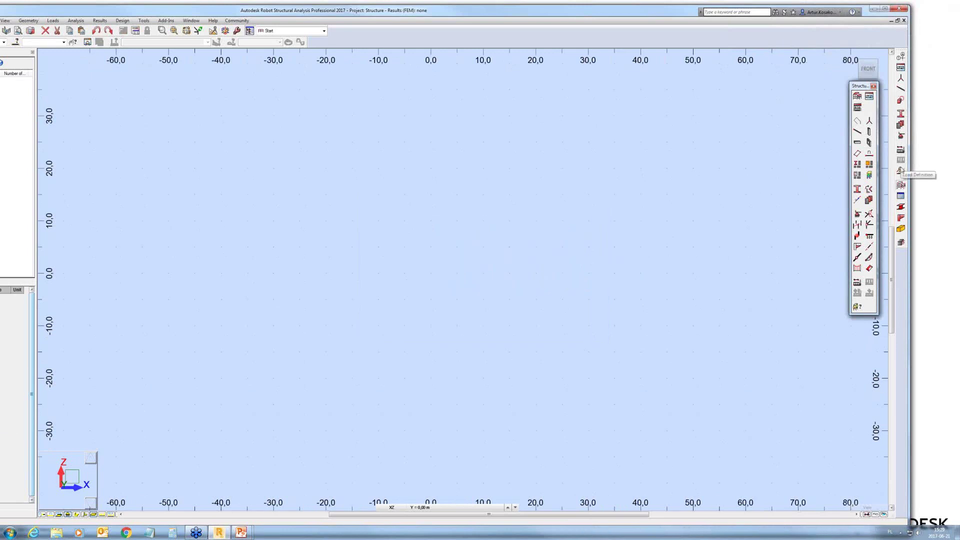
# Insert the multi-storey frame from the typical structures library again, with Add as object set to Yes
pyautogui.click(903, 67)
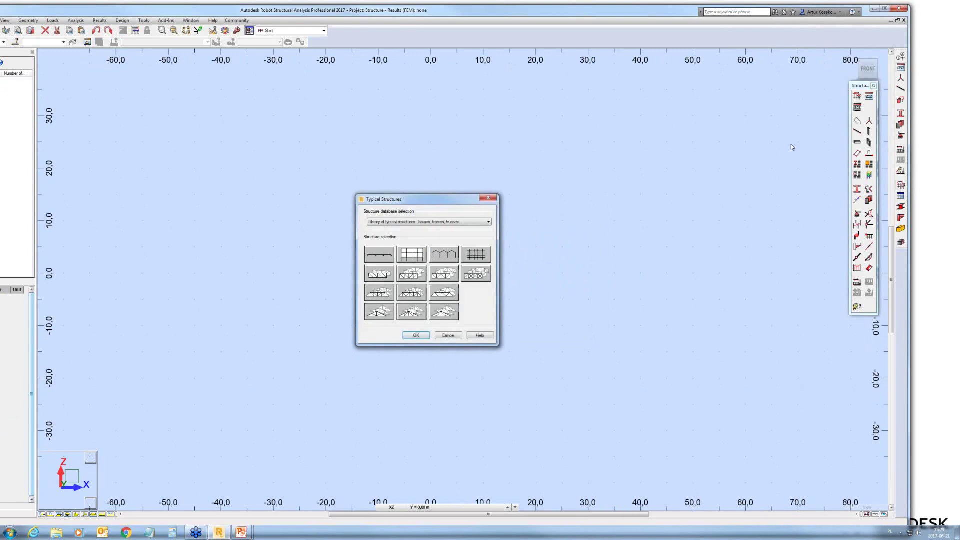
pyautogui.click(416, 335)
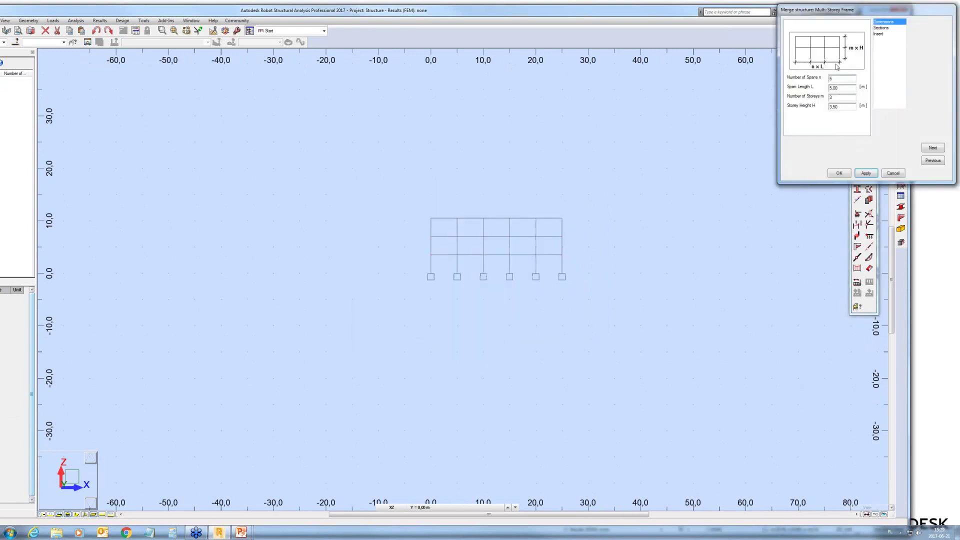
pyautogui.click(878, 35)
pyautogui.click(824, 130)
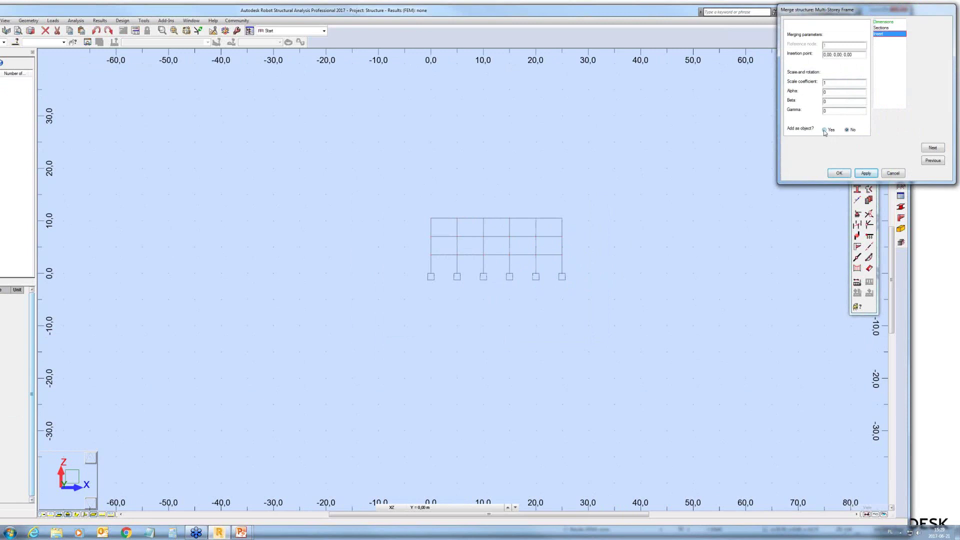
pyautogui.click(838, 173)
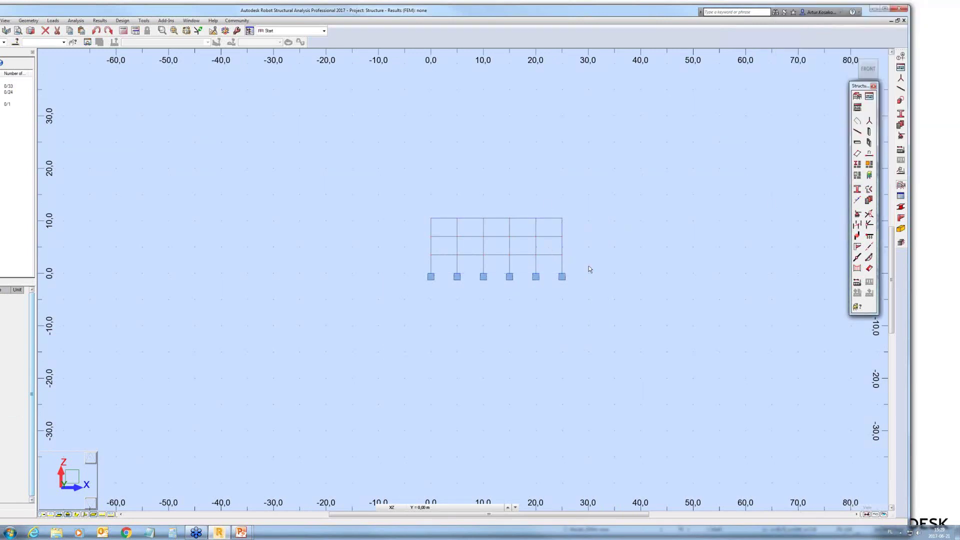
# Open the inserted frame object's properties and set 6 spans with a span length of 3 m
pyautogui.click(561, 247)
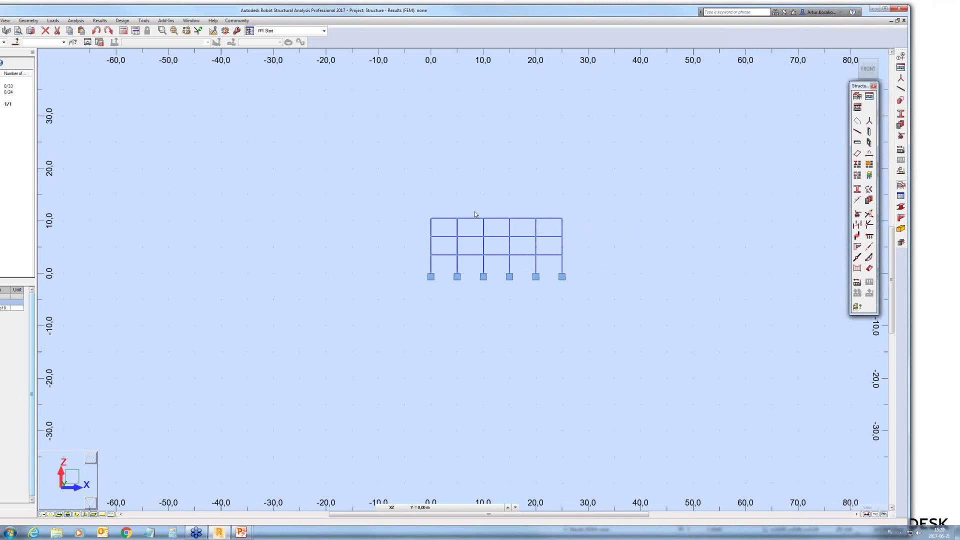
pyautogui.moveTo(548, 323); pyautogui.dragTo(475, 298, button='middle')
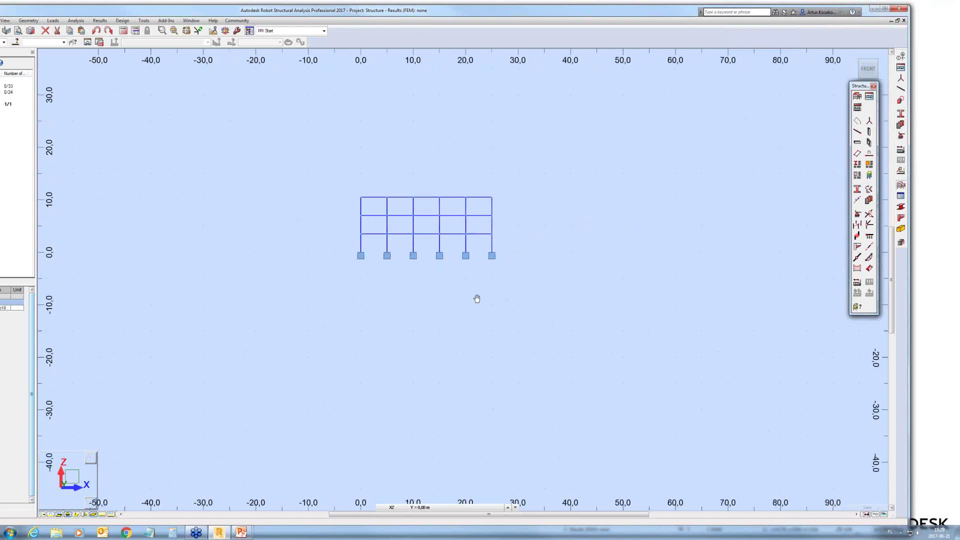
pyautogui.rightClick(491, 221)
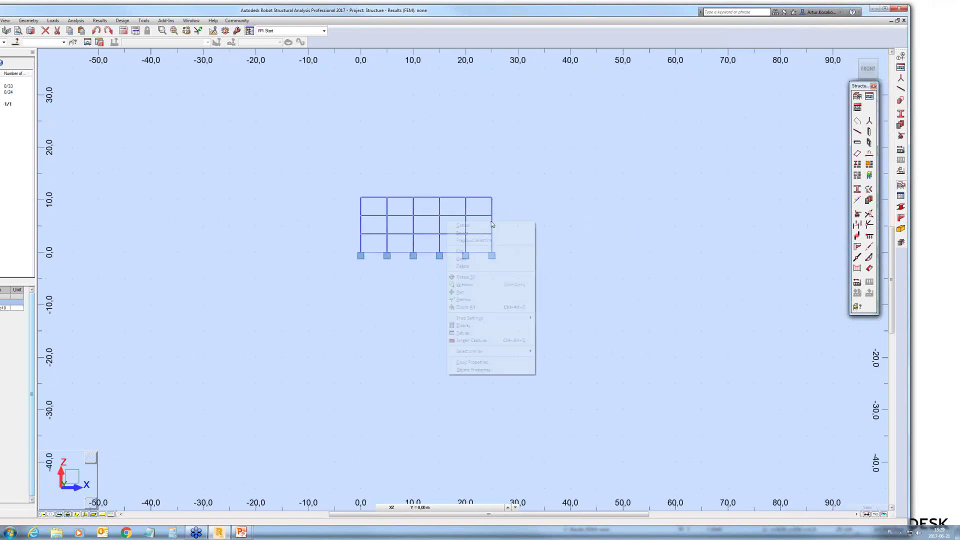
pyautogui.click(503, 370)
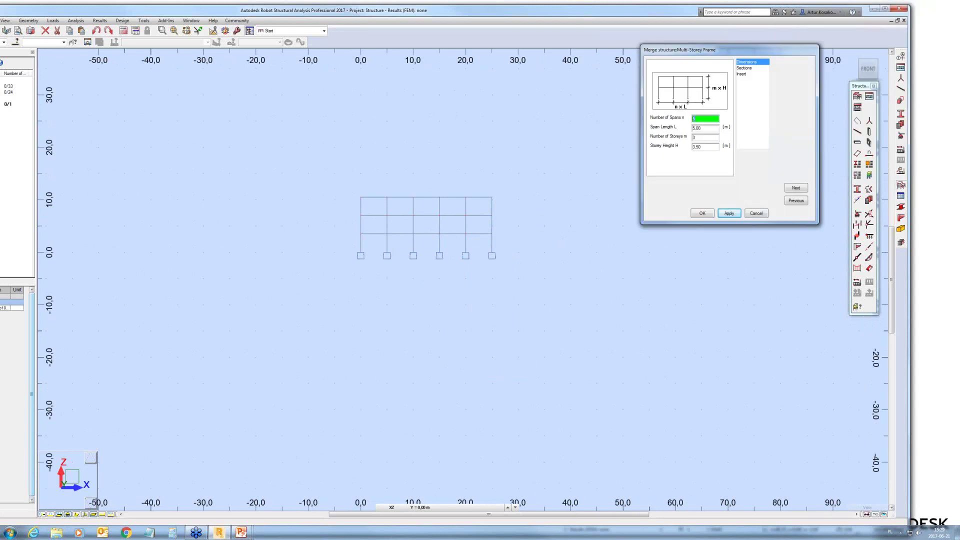
pyautogui.press('Tab')
pyautogui.write('3')
pyautogui.click(701, 214)
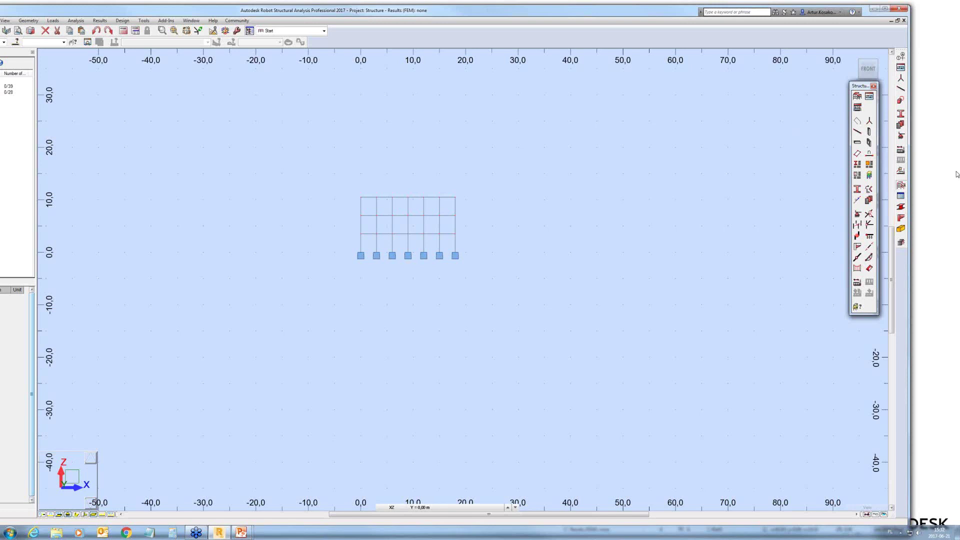
# Switch back to the presentation and advance past the Useful links slide to the closing Thank you slide
pyautogui.click(959, 13)
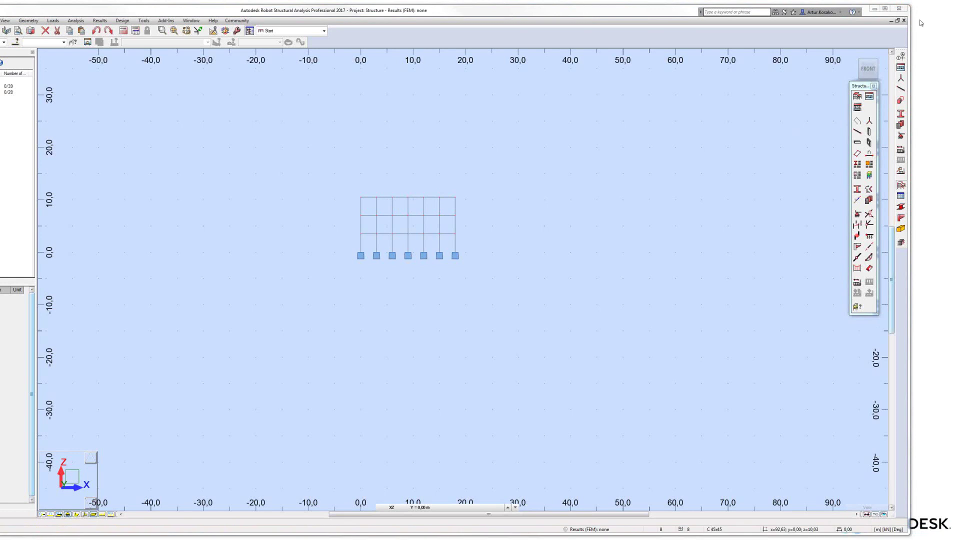
pyautogui.hotkey('alt', 'Tab')
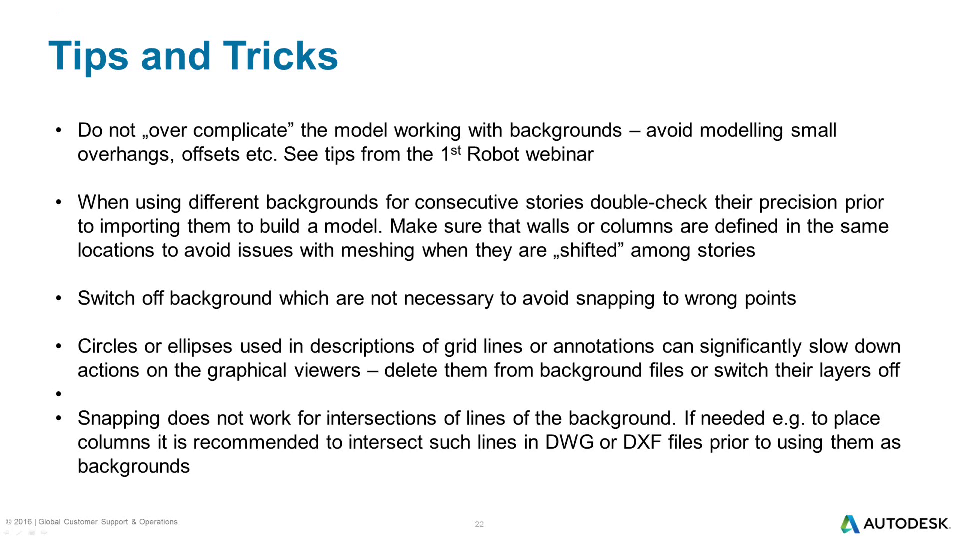
pyautogui.click(772, 308)
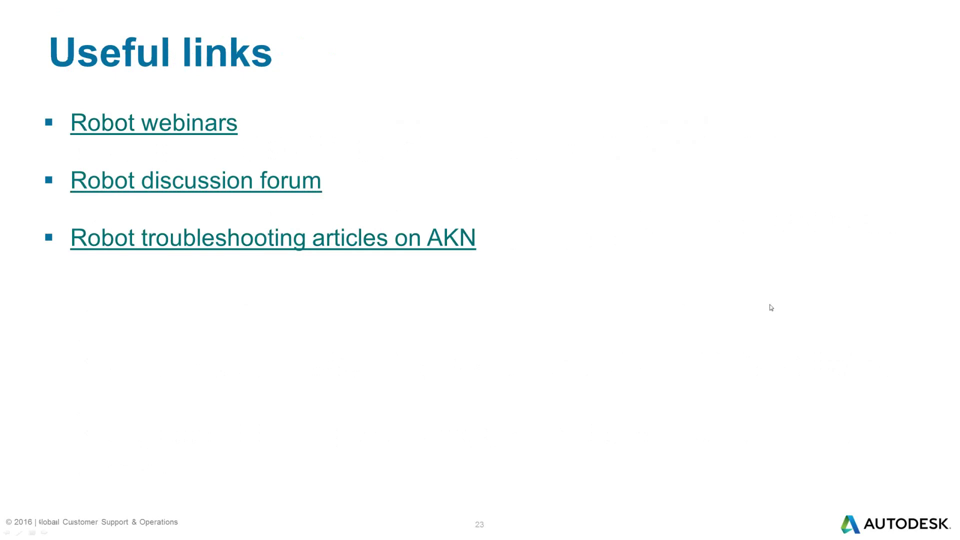
pyautogui.click(771, 308)
pyautogui.click(767, 308)
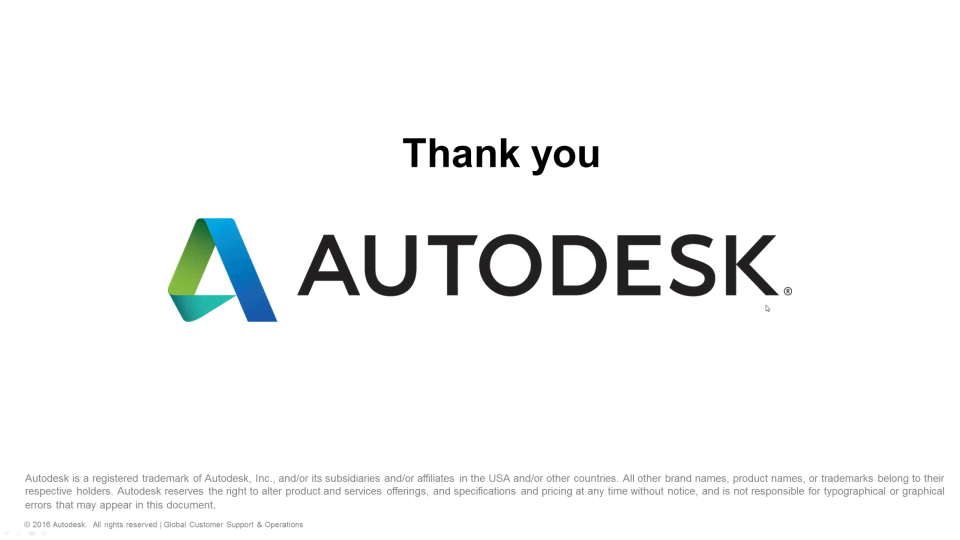